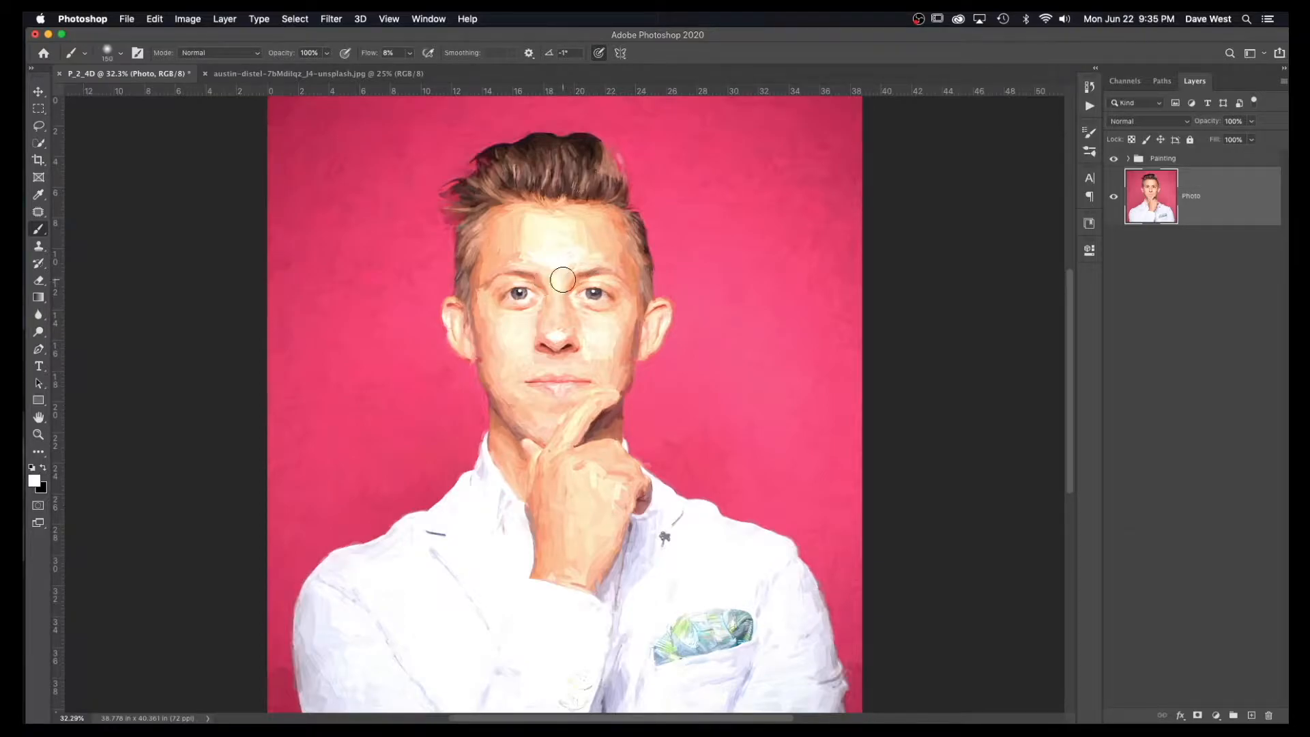
- Compare the painted face with the original photo up close by toggling the Painting group's visibility, then return to the full view
key("z")
mouse_move(563, 282)
left_mouse_down()
mouse_move(622, 361)
mouse_move(610, 362)
left_mouse_up()
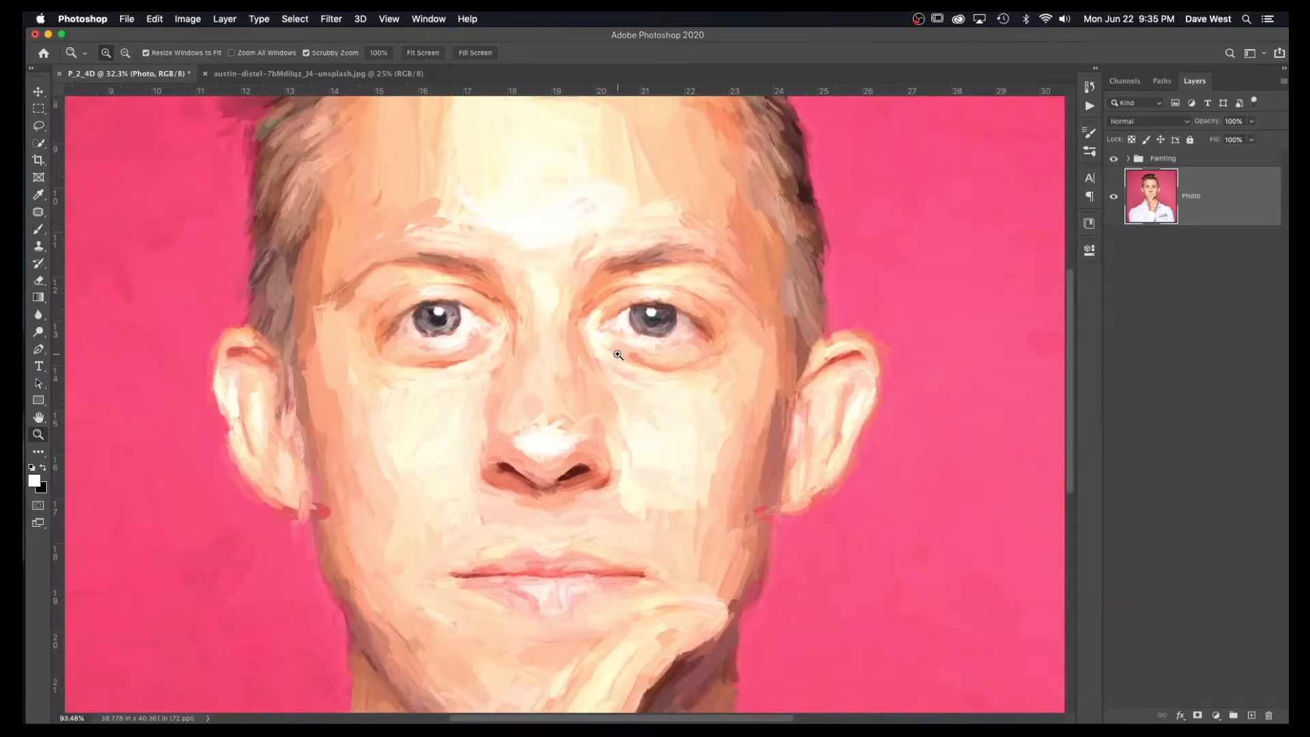
key("b")
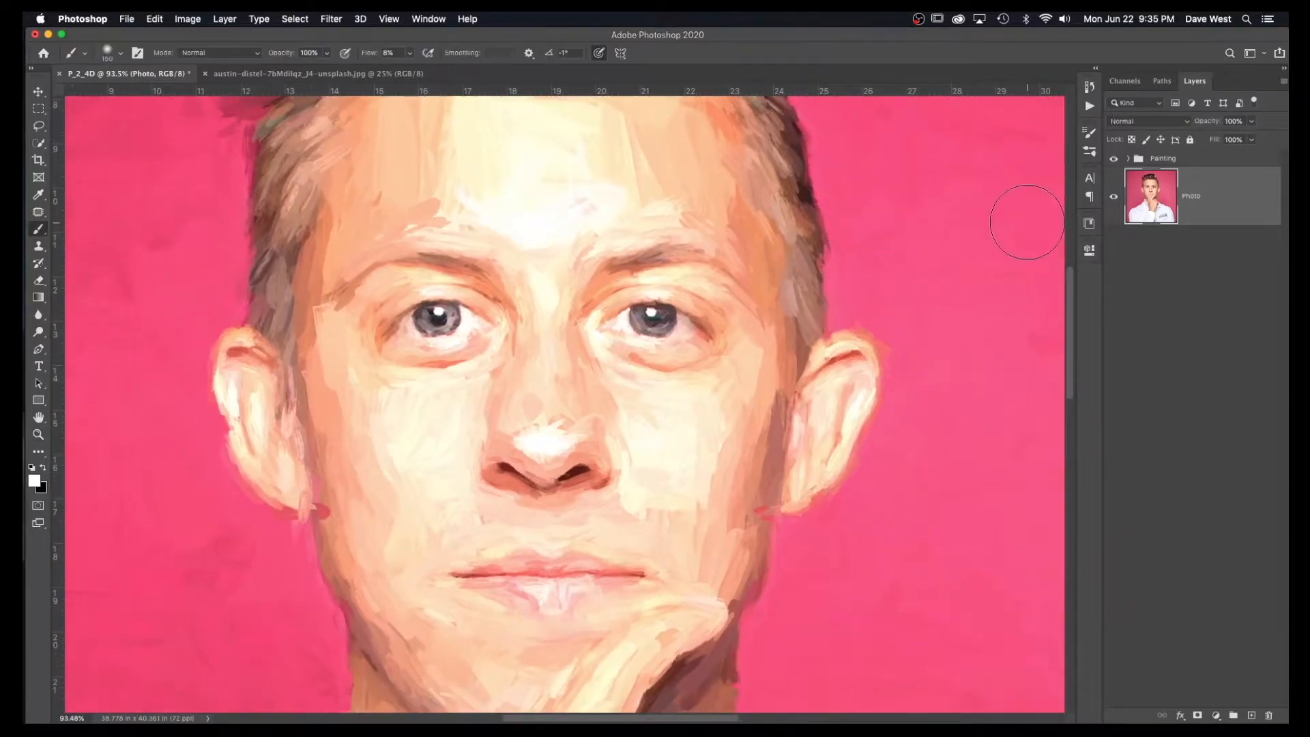
left_click(1116, 160)
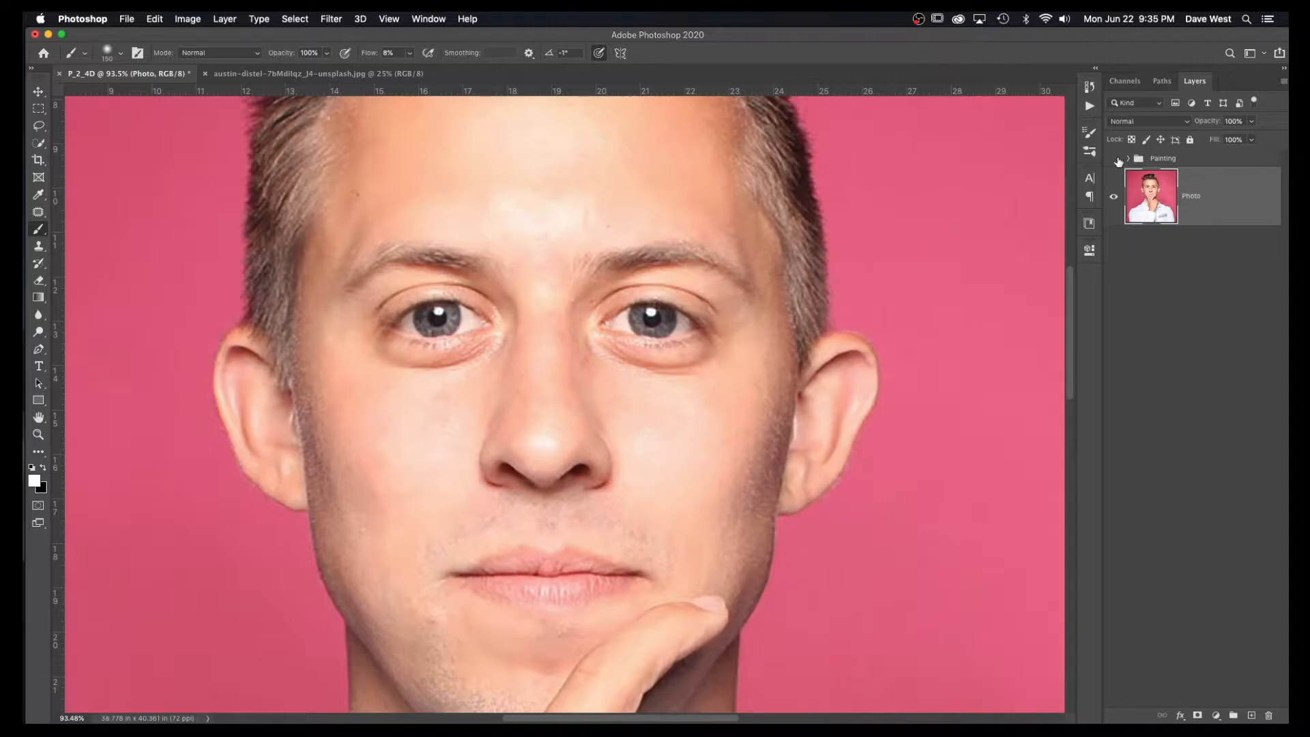
left_click(1116, 159)
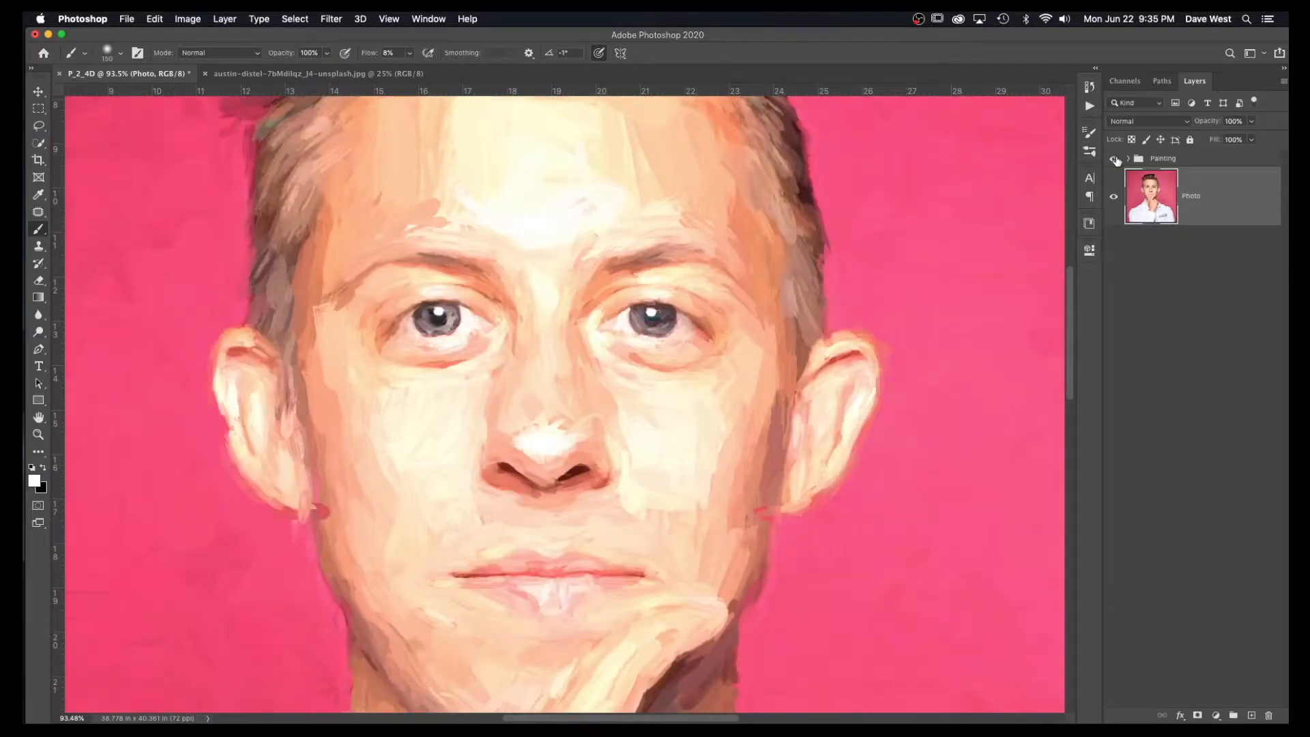
key("super+0")
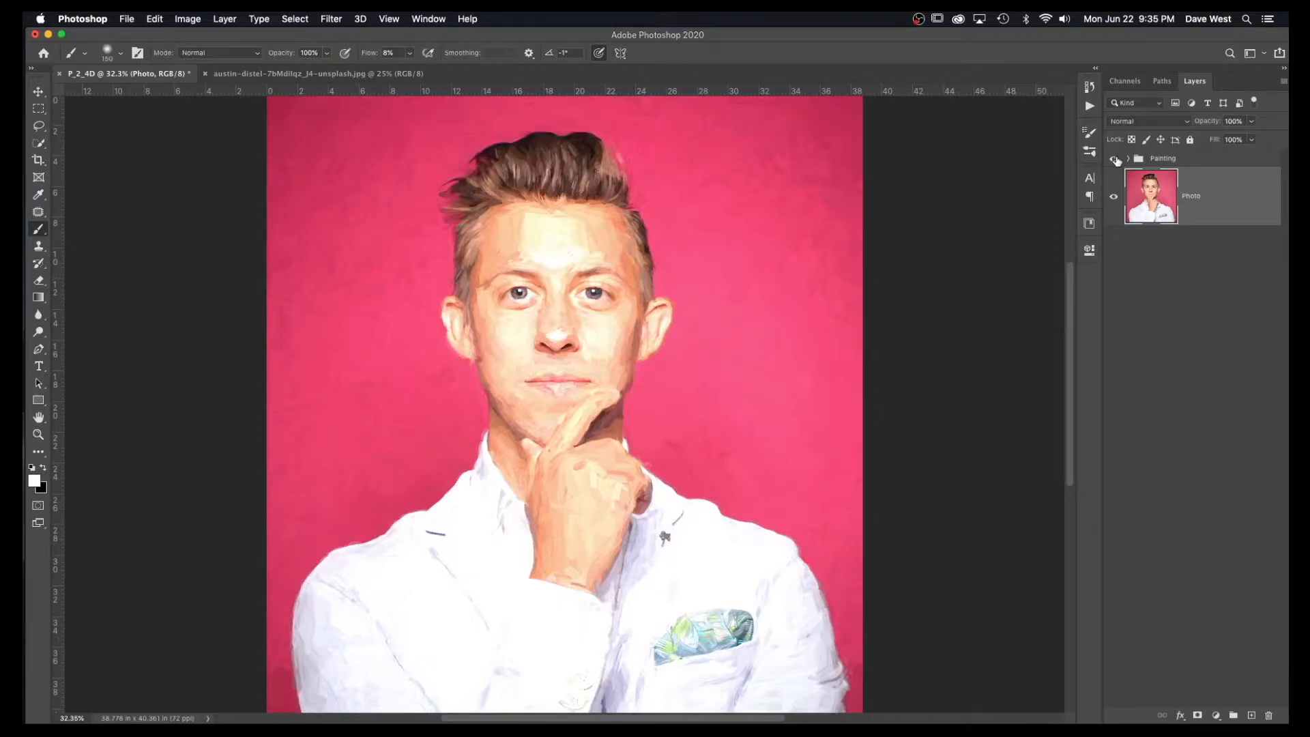
- Switch to the original unsplash portrait document and crop off both sides and the lower edge around the man
left_click(316, 75)
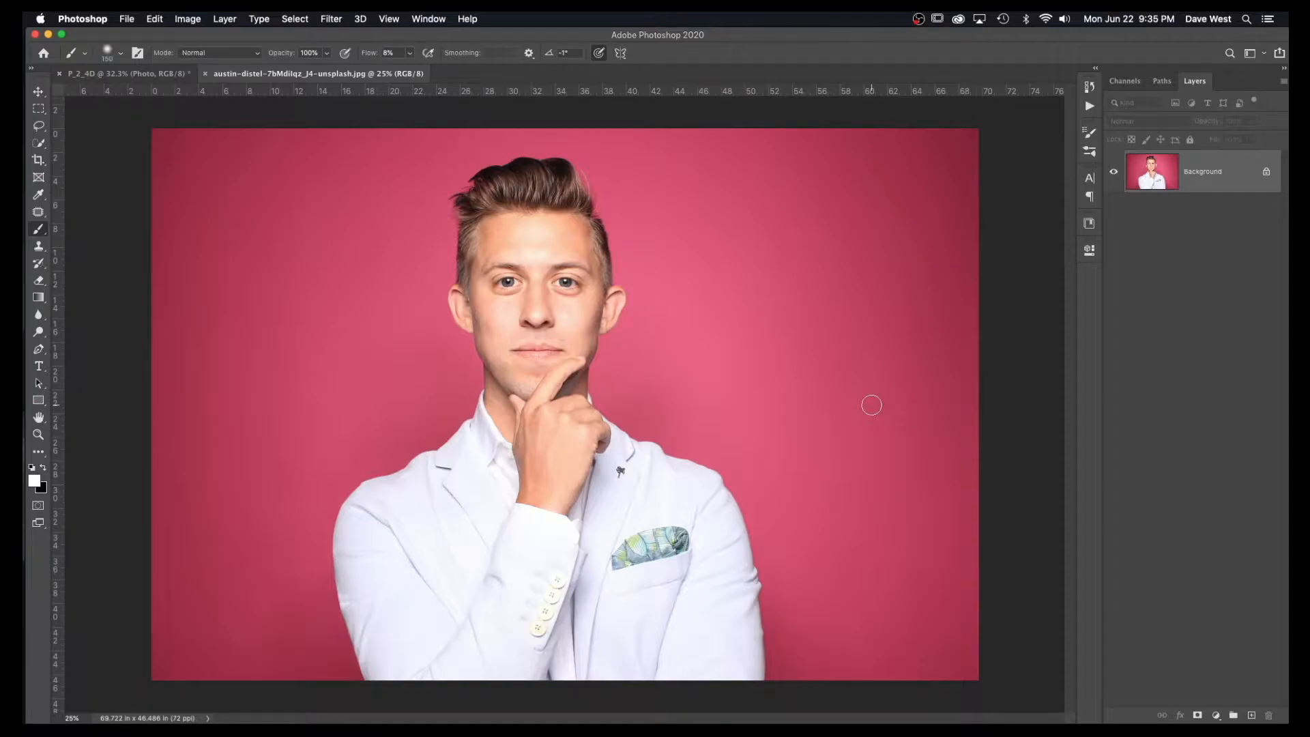
left_click(41, 161)
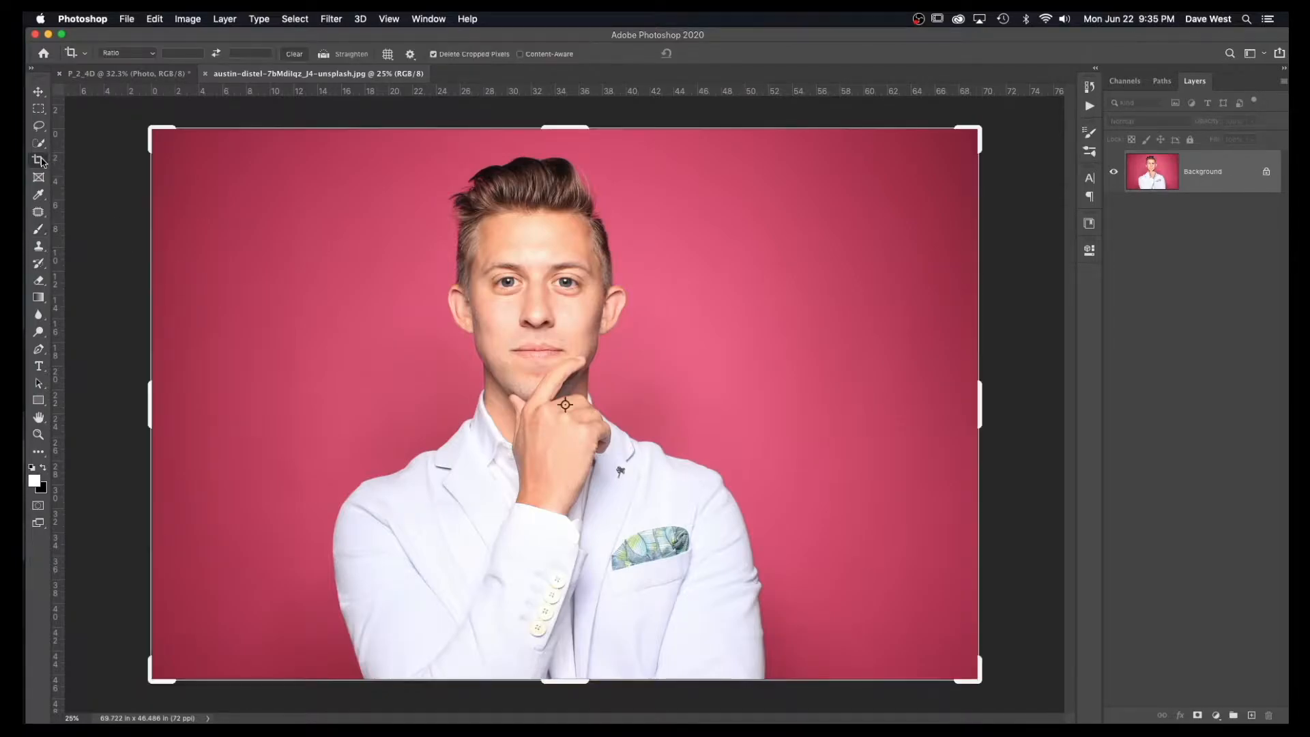
left_click_drag(150, 403, 235, 408)
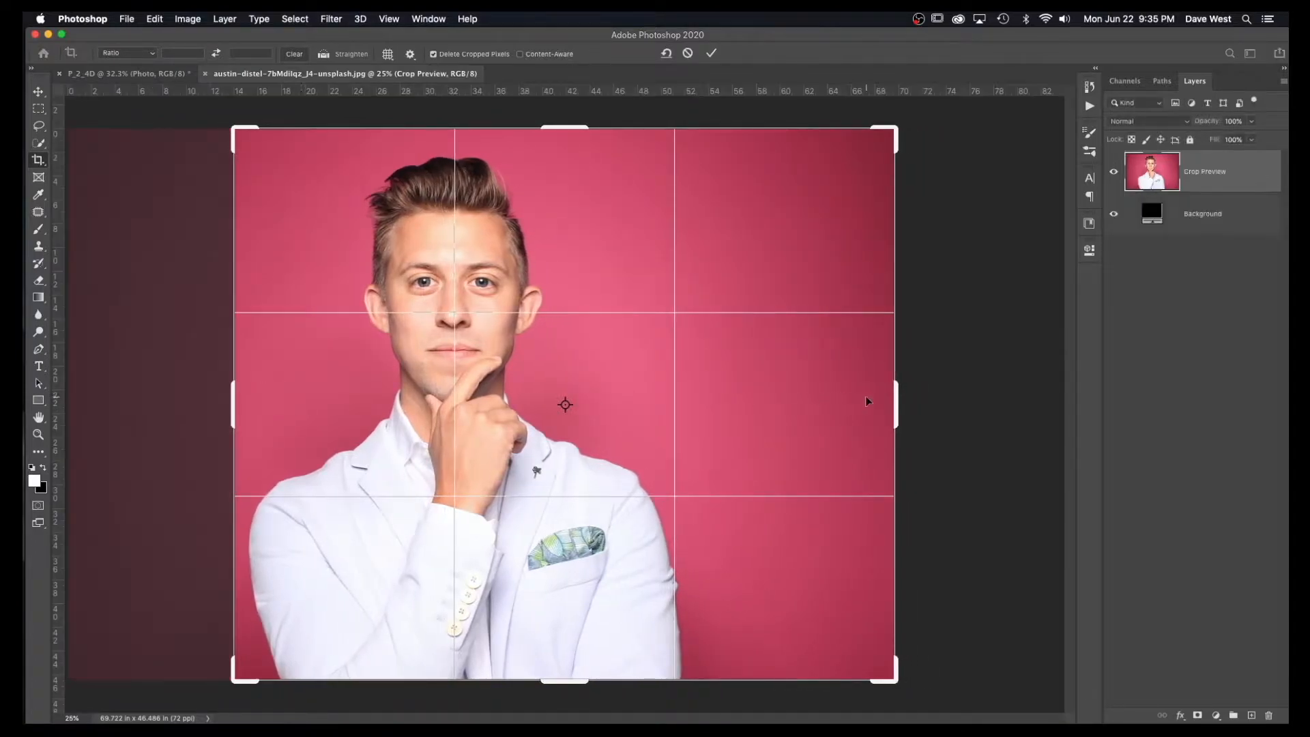
left_click_drag(896, 402, 785, 406)
left_click_drag(572, 679, 569, 640)
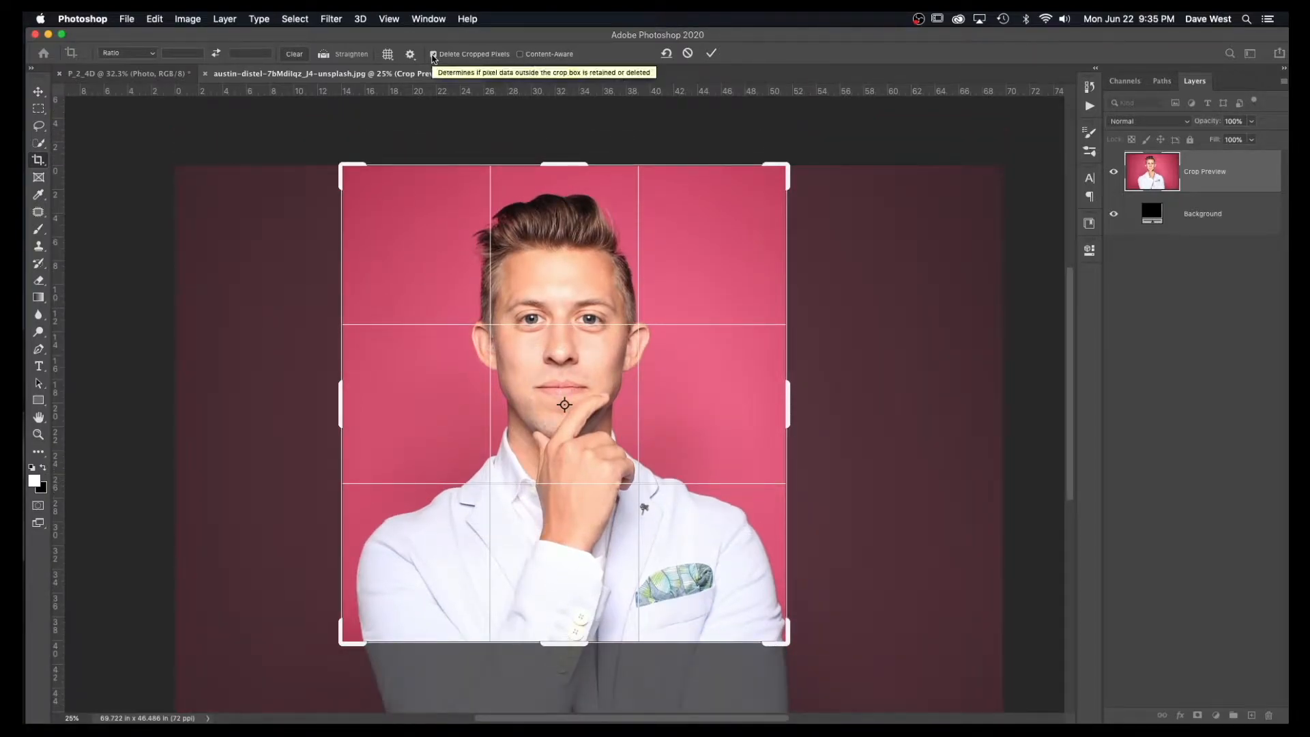
left_click(711, 54)
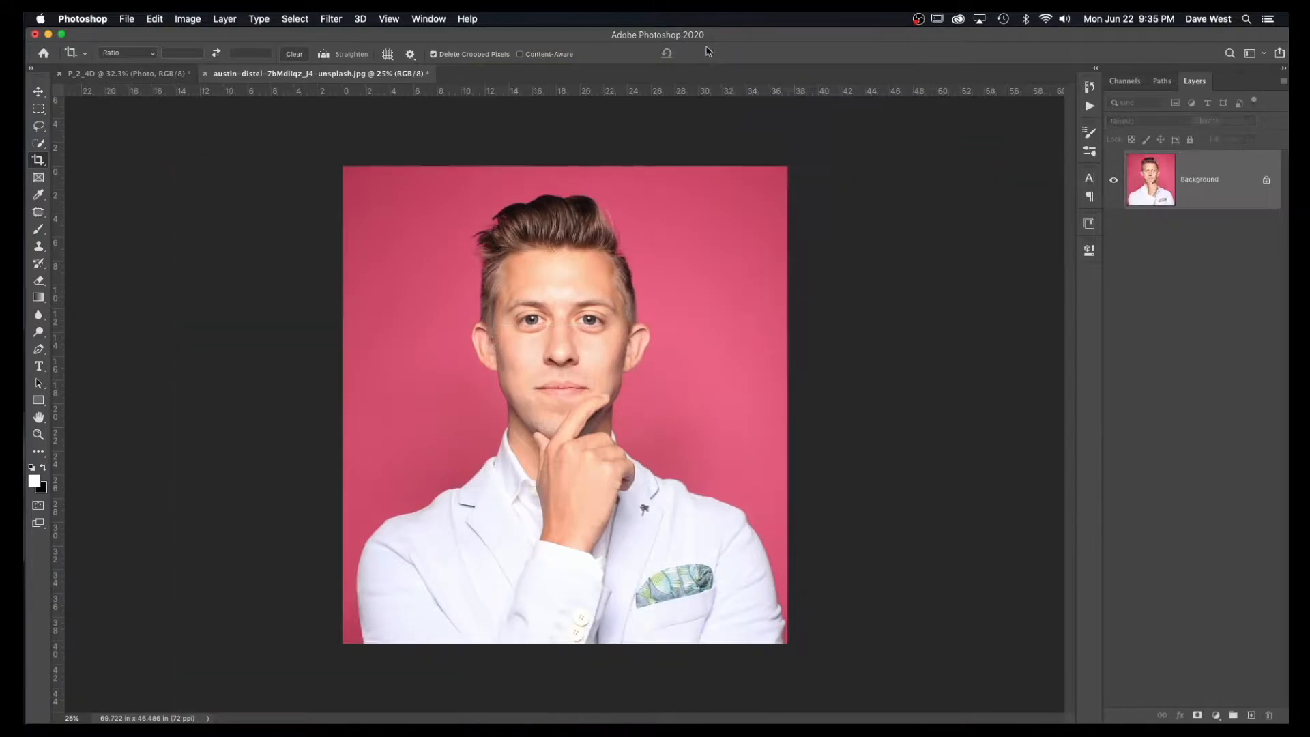
- Convert the background to a layer named Photo and duplicate it as a new layer named Test
double_click(1214, 181)
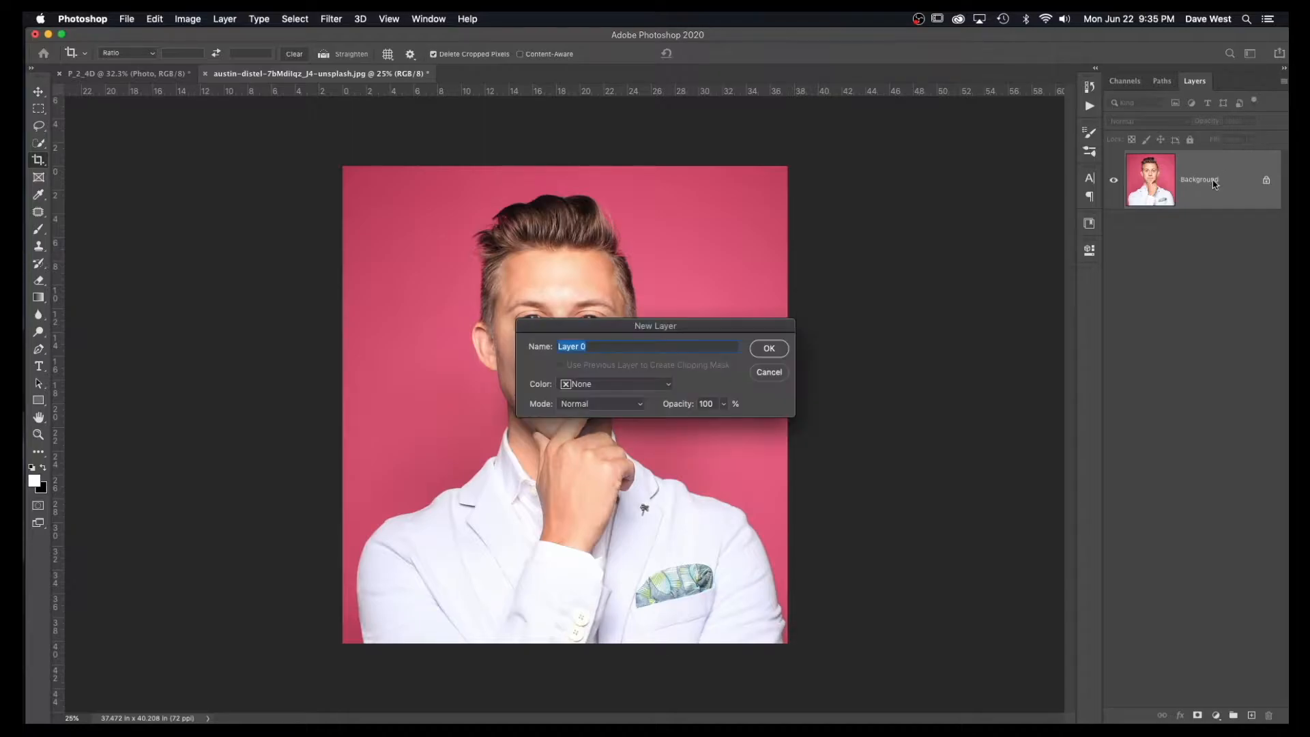
type("P")
key("Return")
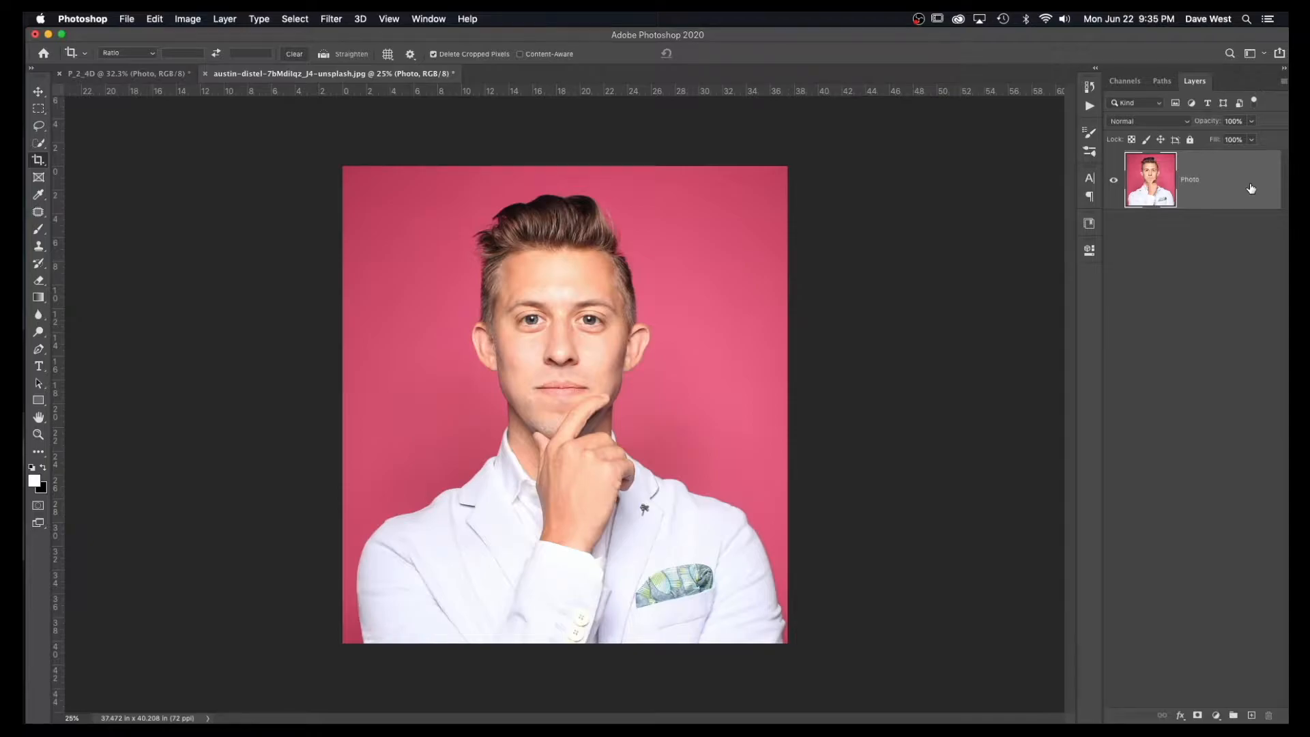
key("super+alt+j")
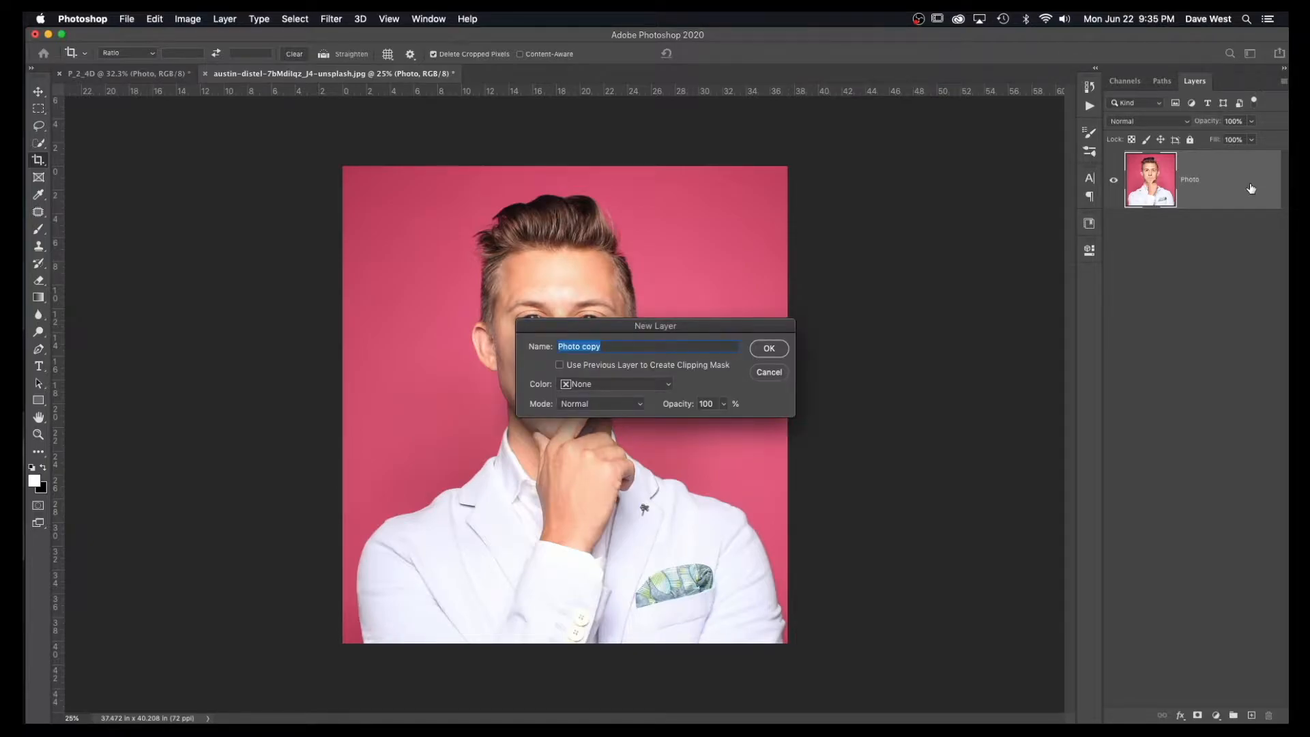
type("Test")
key("Return")
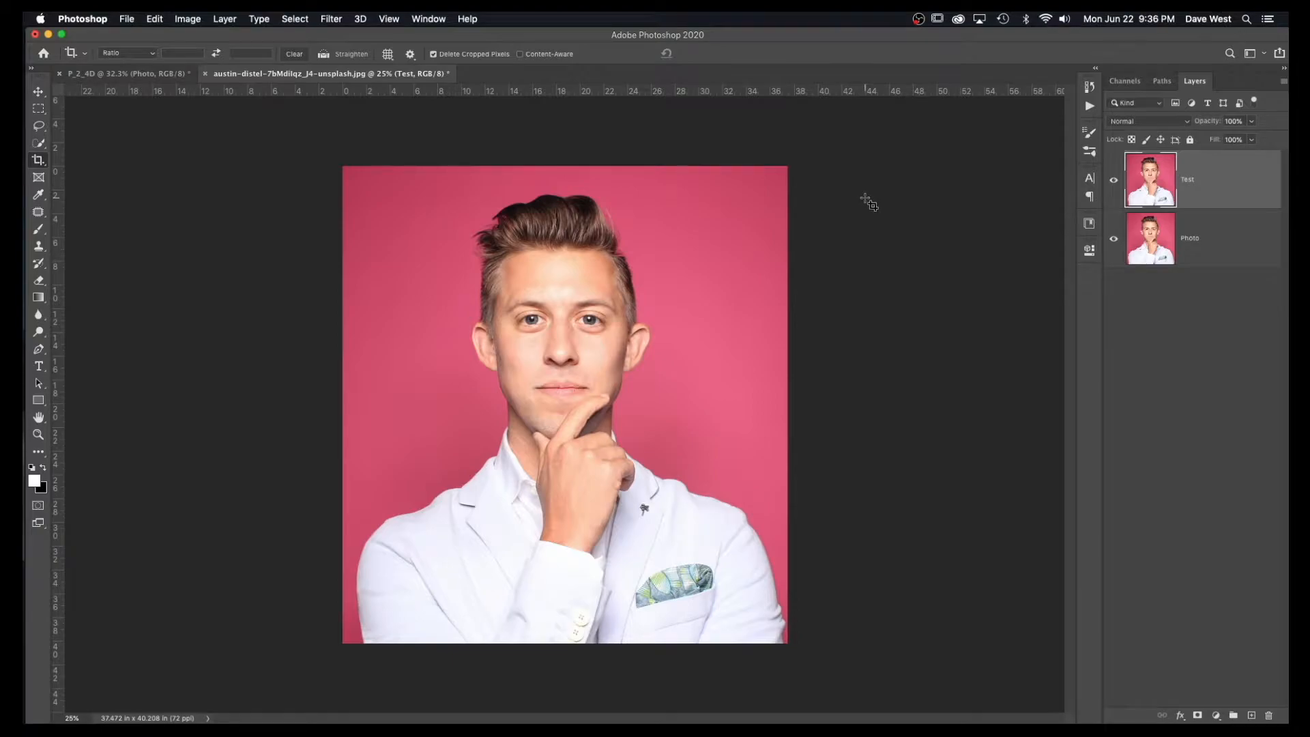
- Send the Test layer to the Topaz Studio 2 filter with the Move tool active
left_click(38, 92)
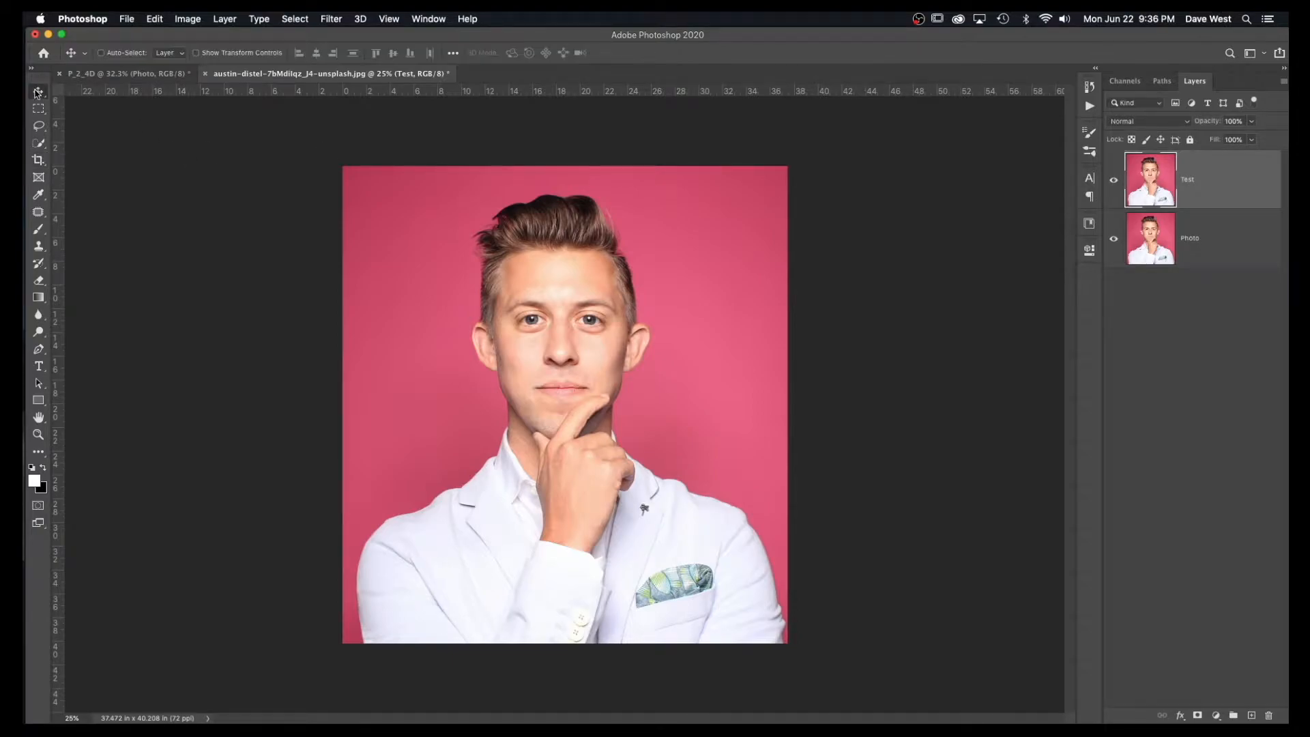
left_click(332, 20)
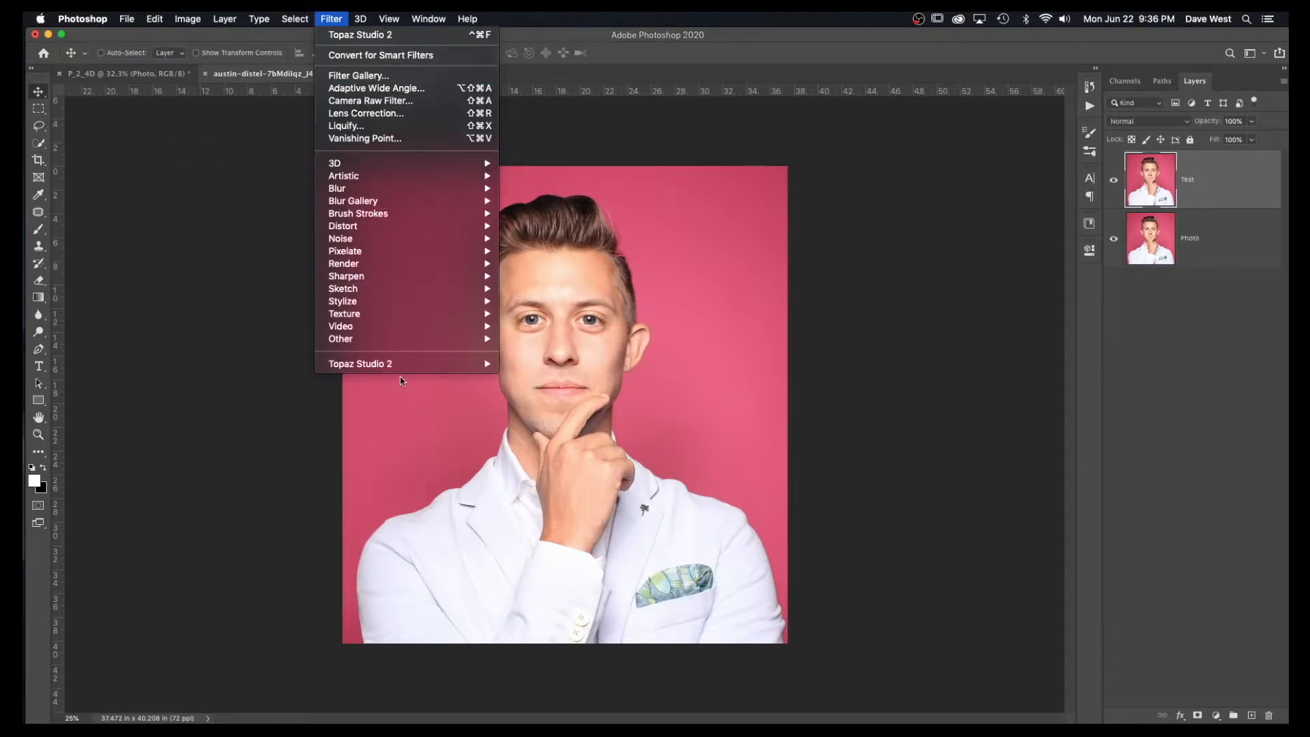
mouse_move(400, 369)
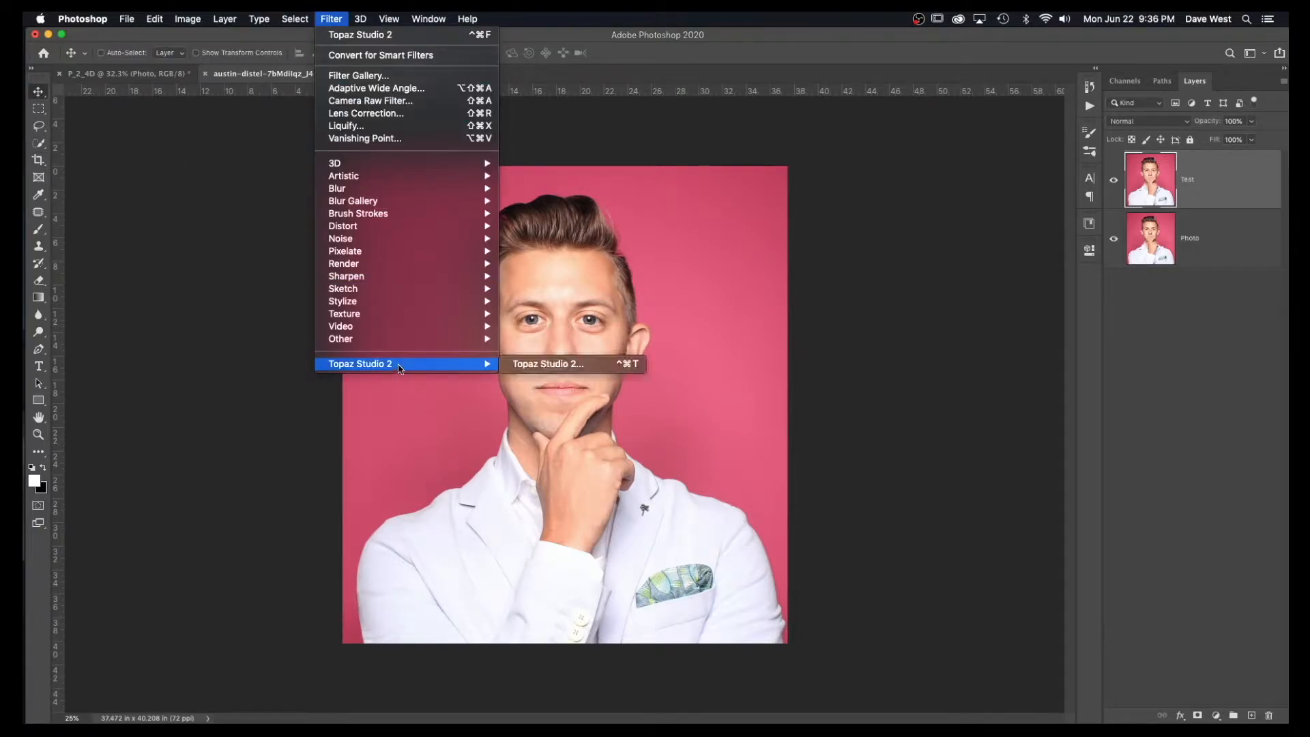
left_click(550, 365)
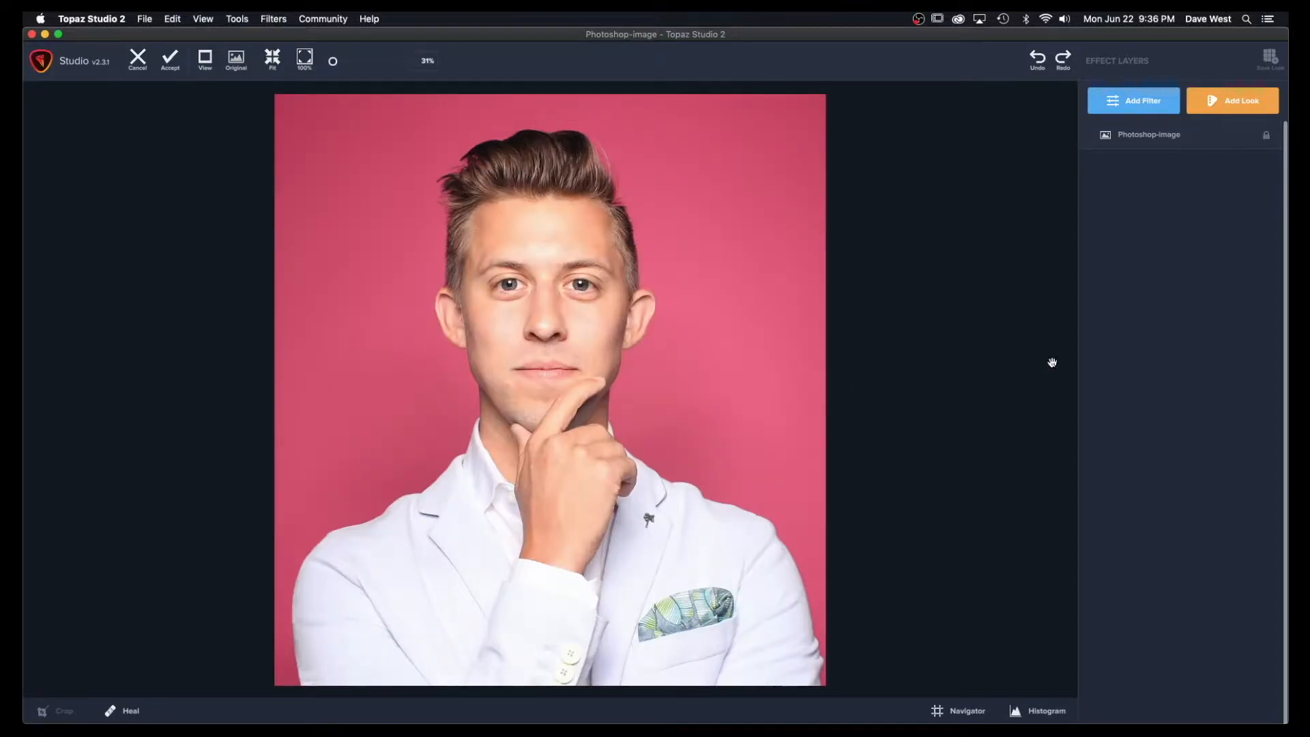
- Search the looks for "Van" and apply the built-in Van Gogh look to the portrait
left_click(1232, 102)
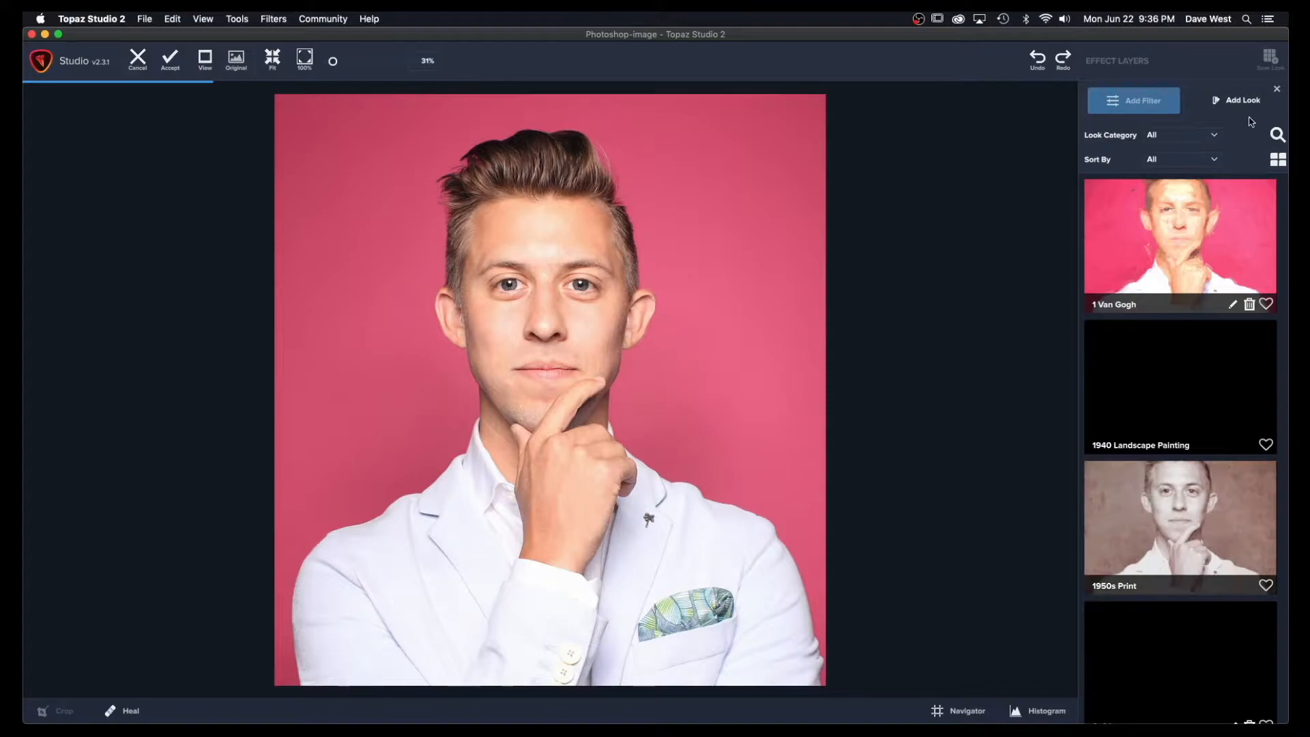
left_click(1268, 133)
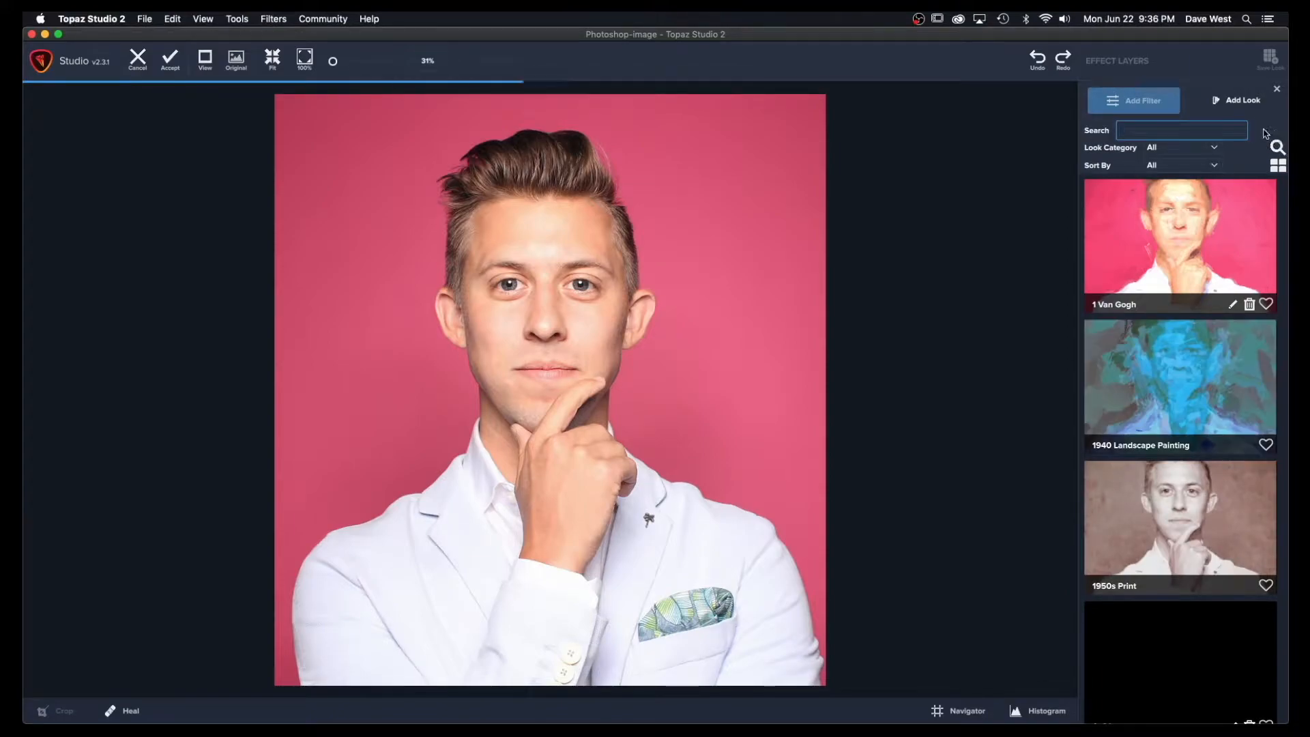
type("Van")
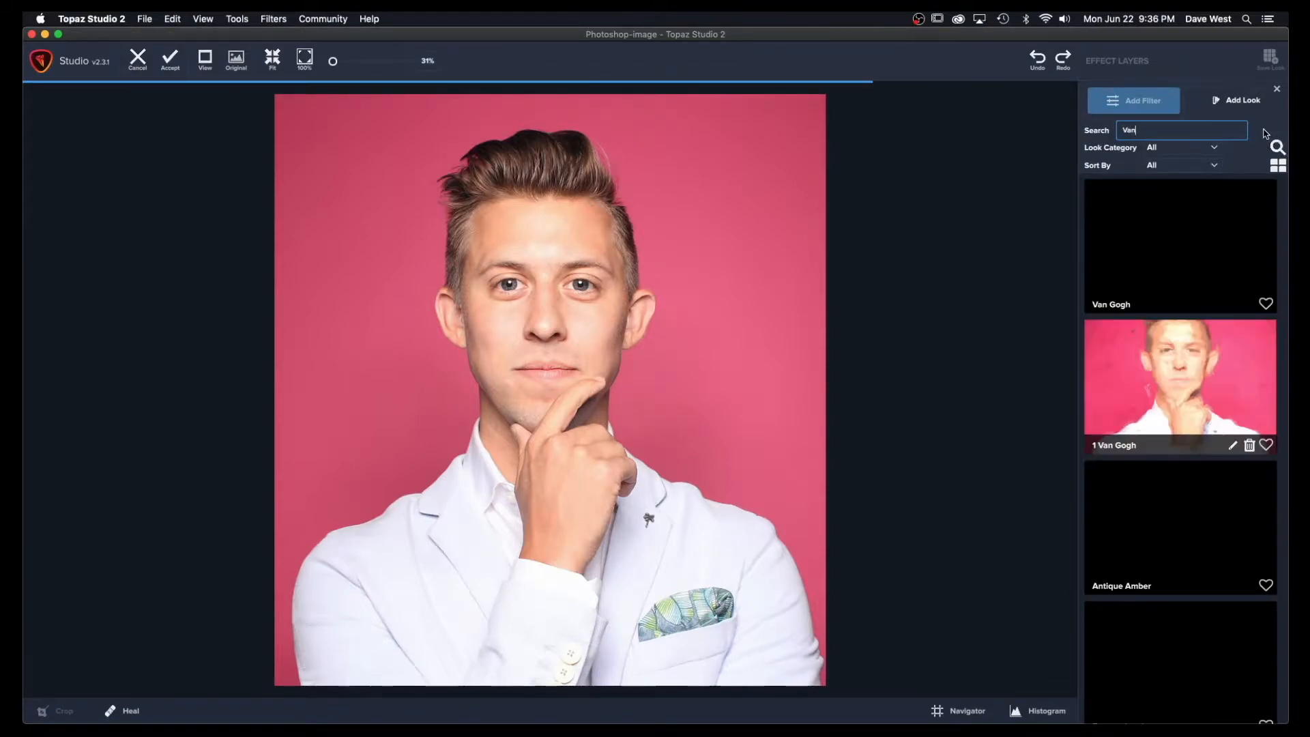
left_click(1170, 264)
left_click(1175, 257)
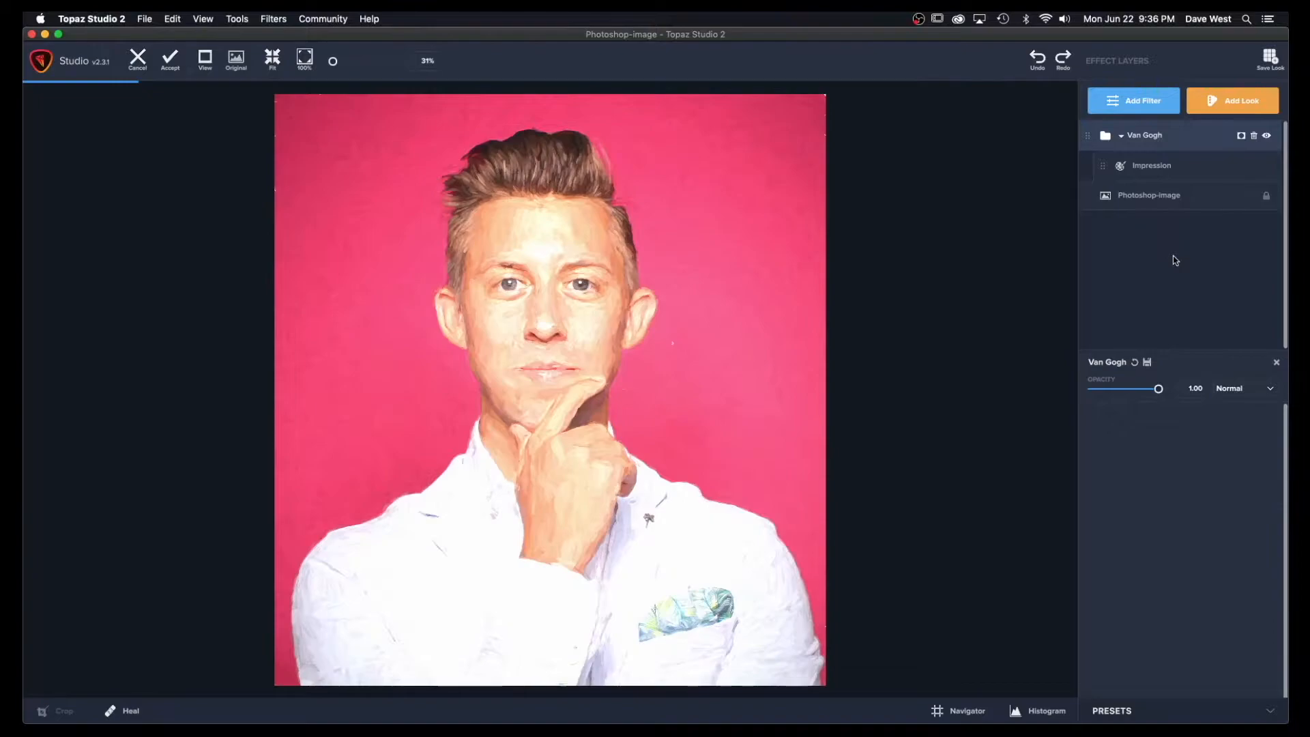
- Examine the Impression filter's brush types and stroke settings in the Van Gogh look
left_click(1194, 170)
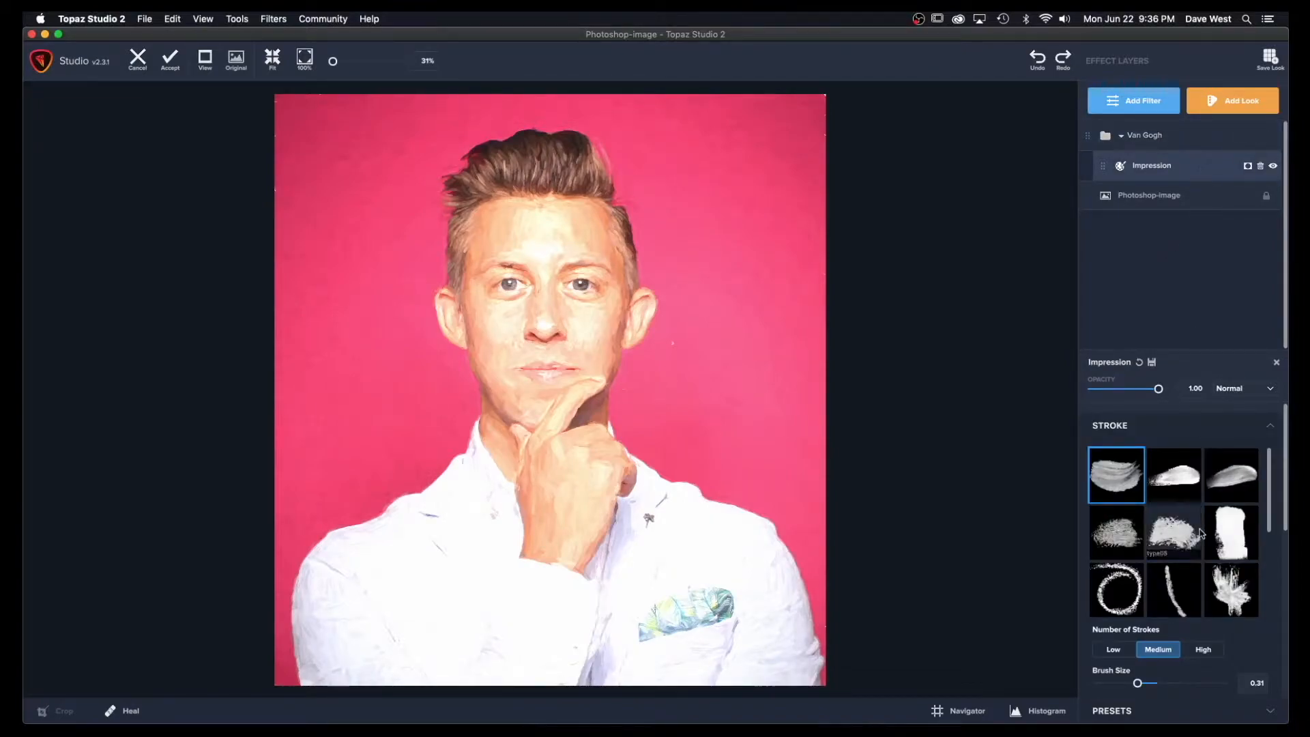
scroll(1198, 516, "down", 3)
scroll(1199, 516, "up", 3)
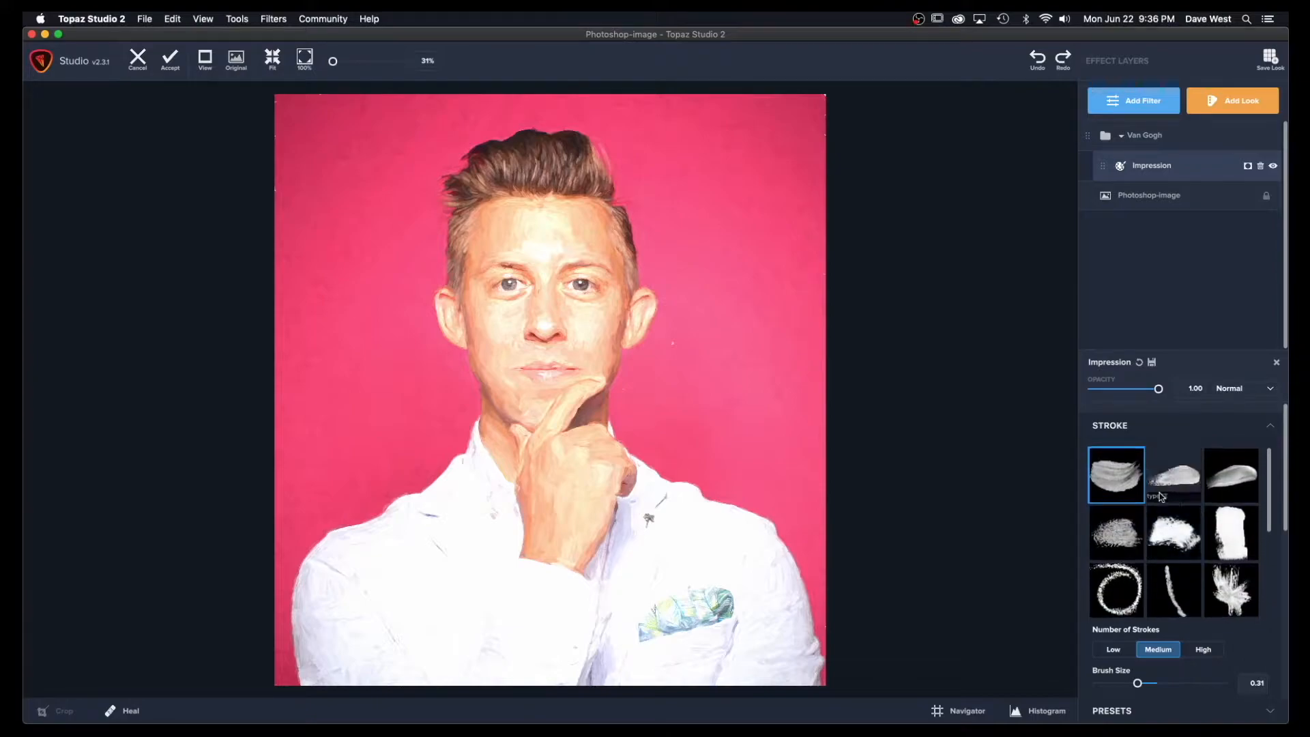
scroll(1221, 505, "down", 5)
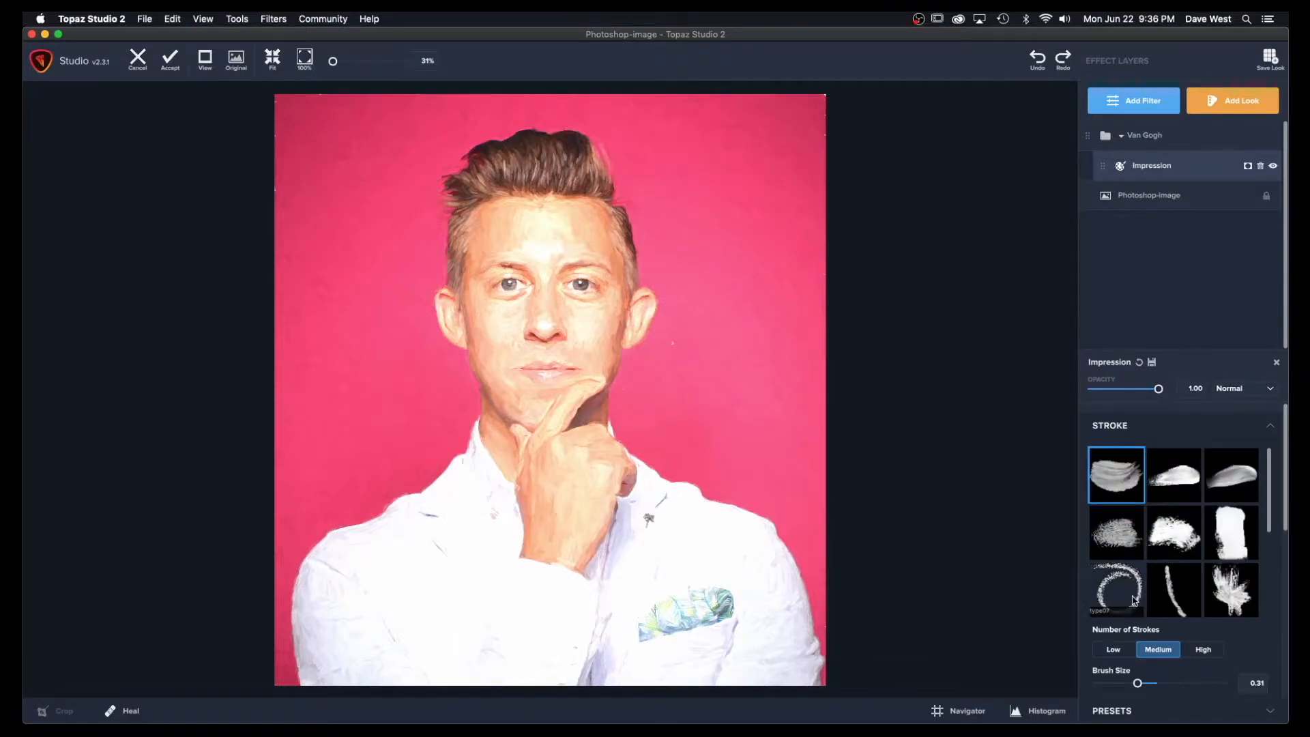
scroll(1211, 578, "down", 3)
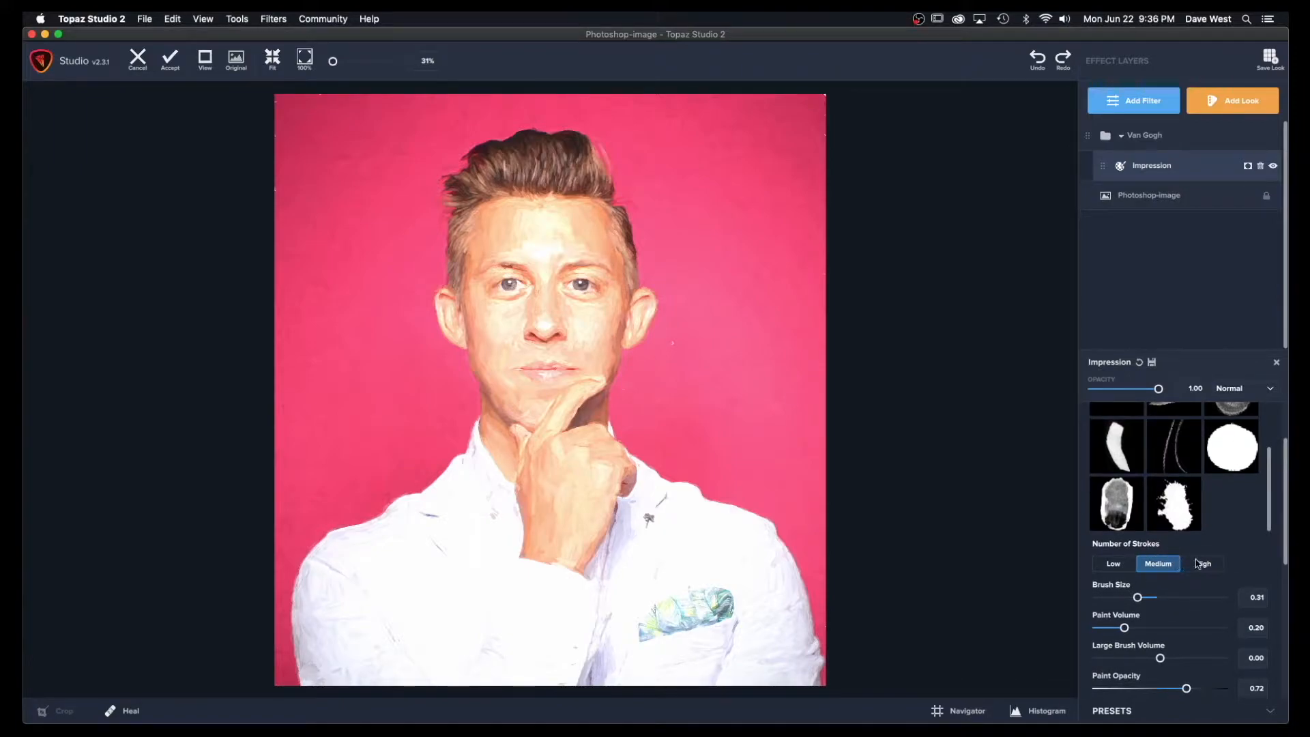
scroll(1188, 587, "down", 5)
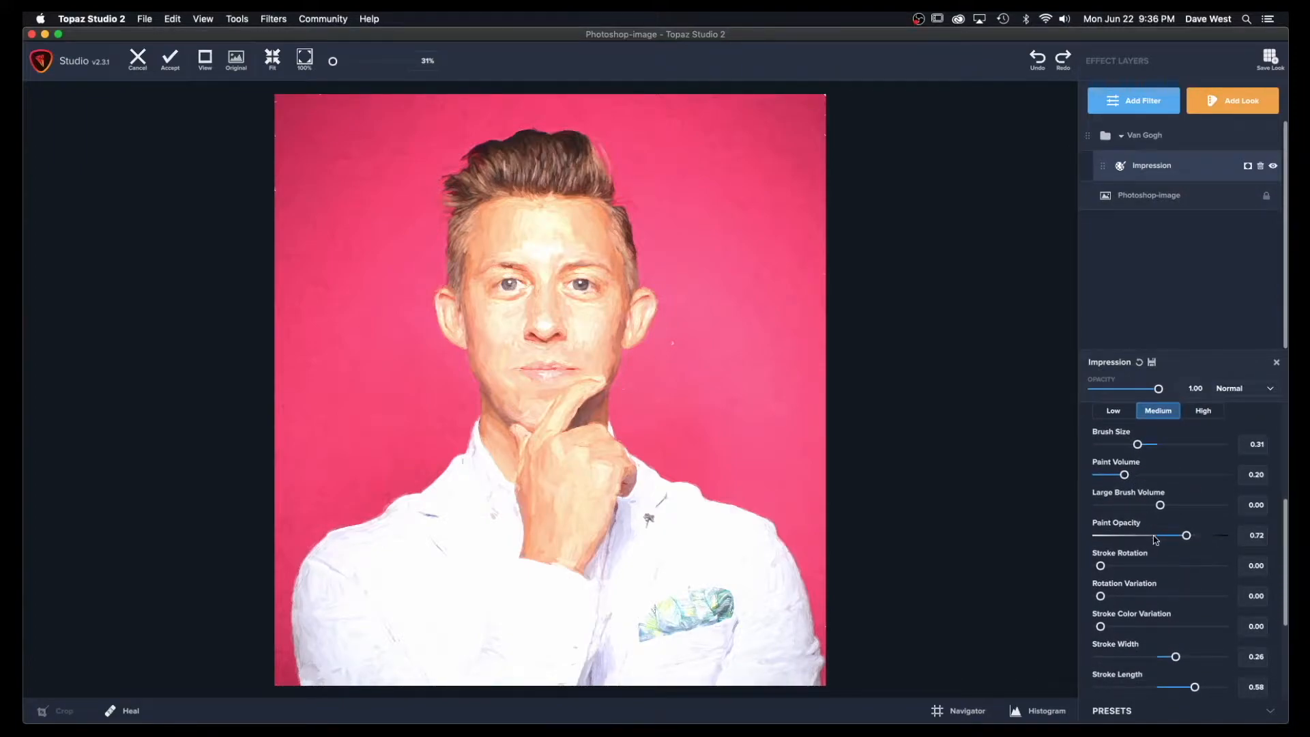
scroll(1172, 595, "down", 8)
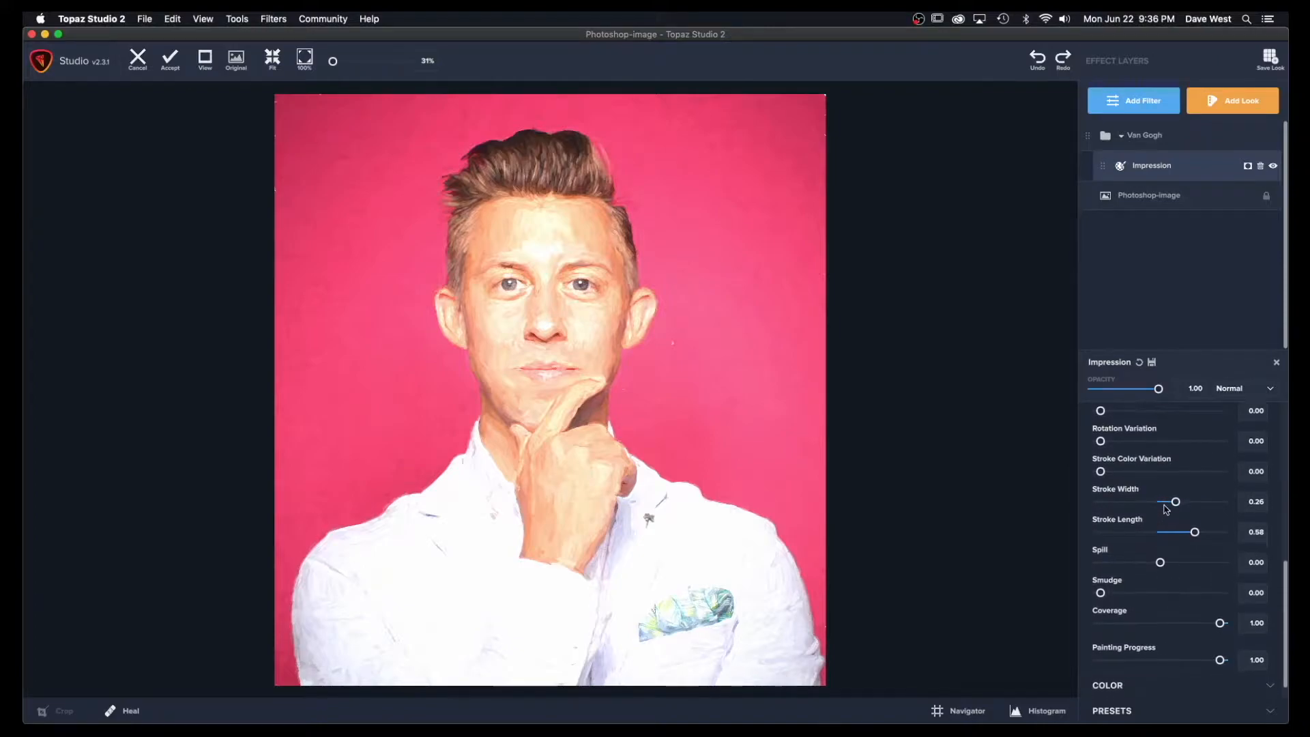
scroll(1167, 532, "up", 10)
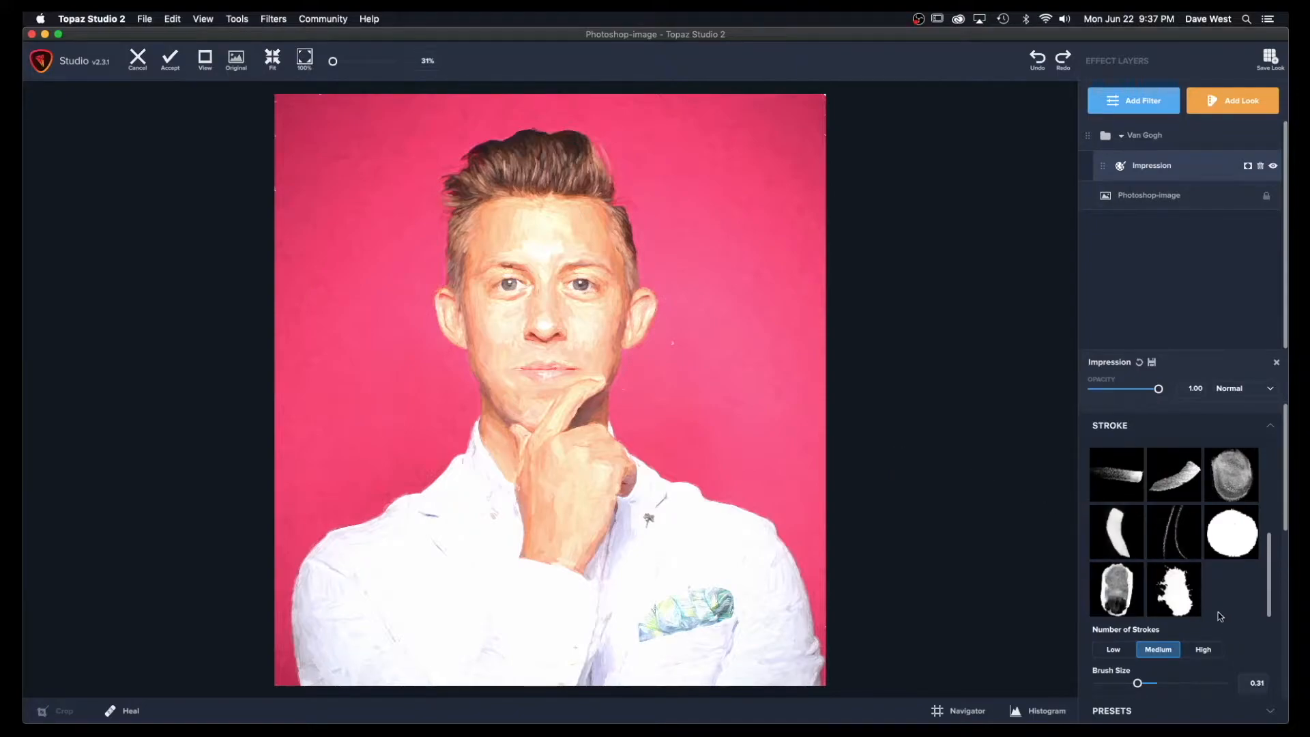
- Lower the Impression brush size to about 0.14 and set the texture's background type to Original
left_click(1119, 684)
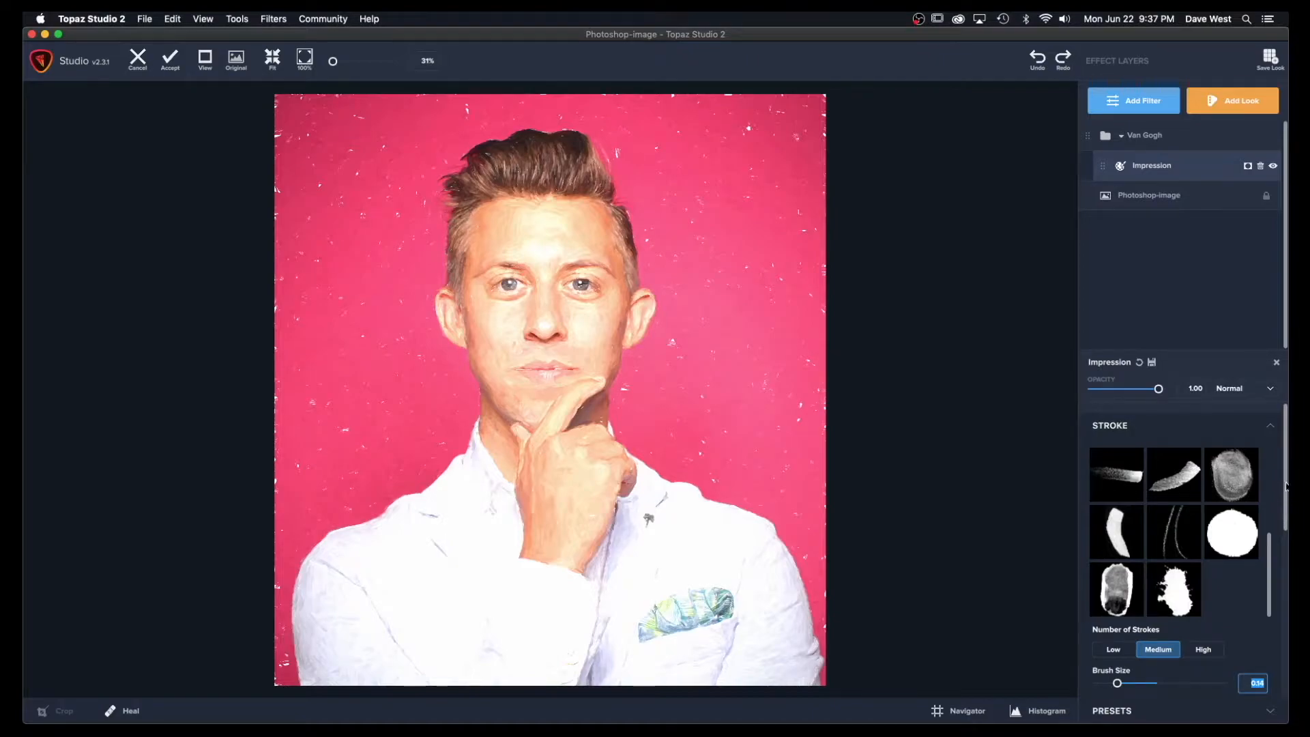
left_click_drag(1286, 485, 1287, 692)
left_click(1270, 659)
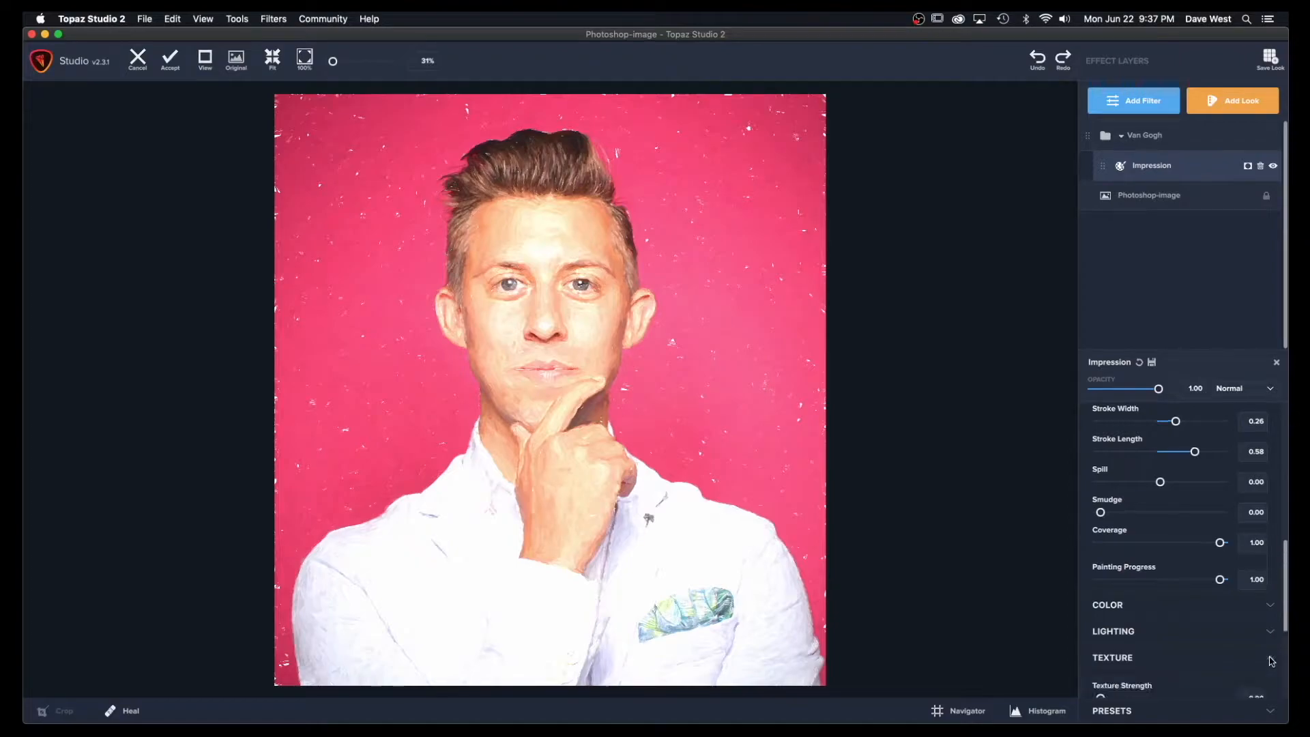
scroll(1219, 638, "down", 3)
scroll(1219, 638, "down", 3)
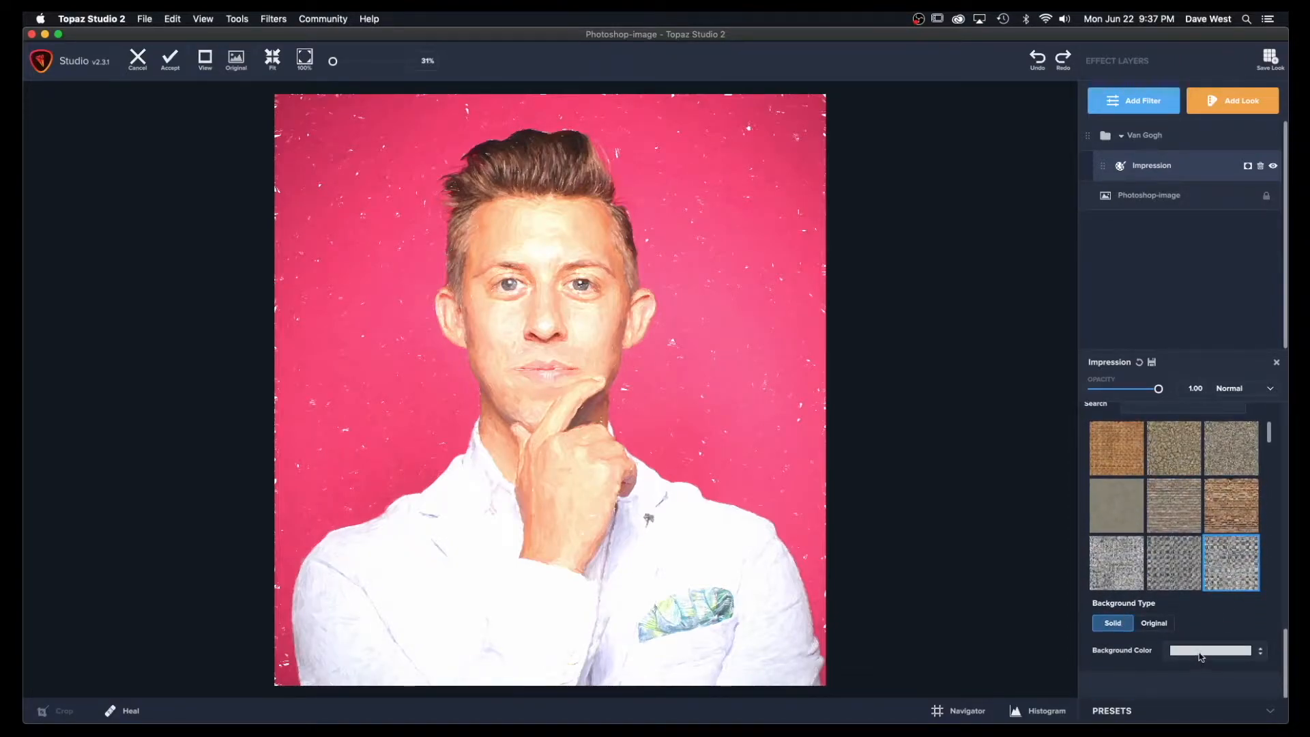
left_click(1155, 624)
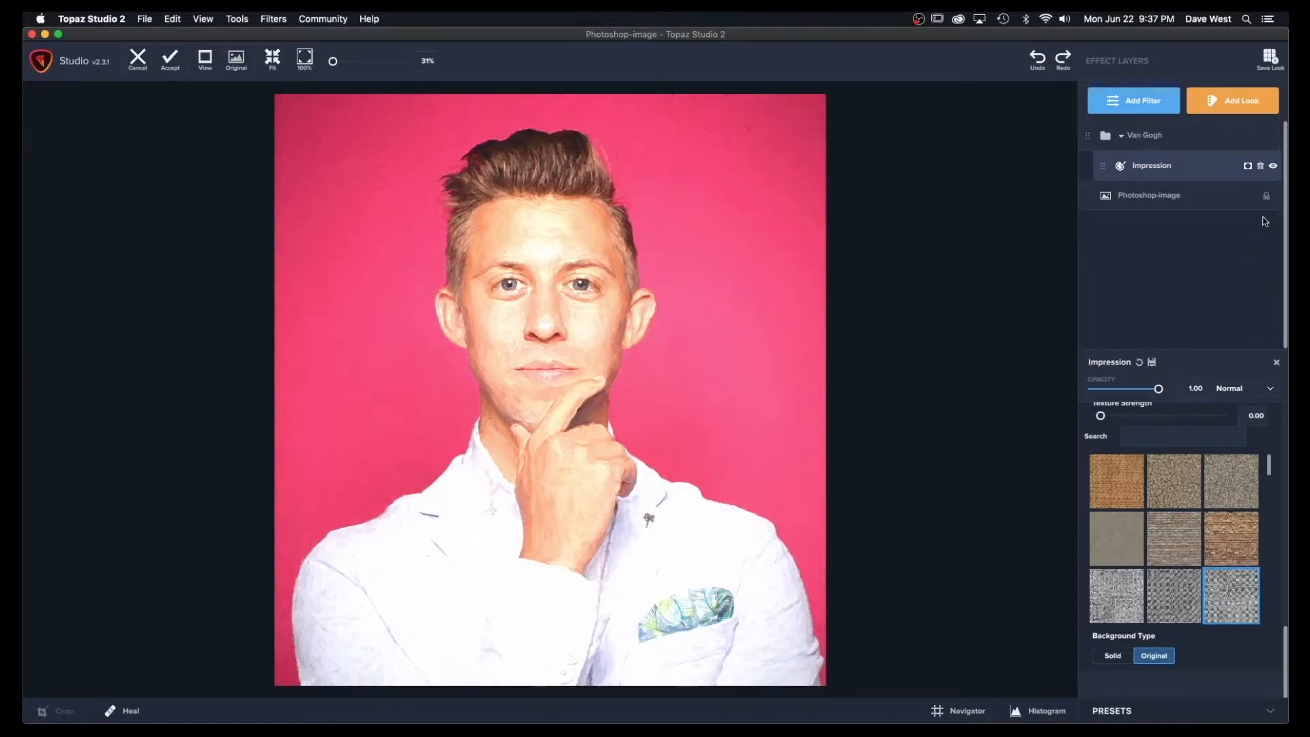
left_click(1270, 60)
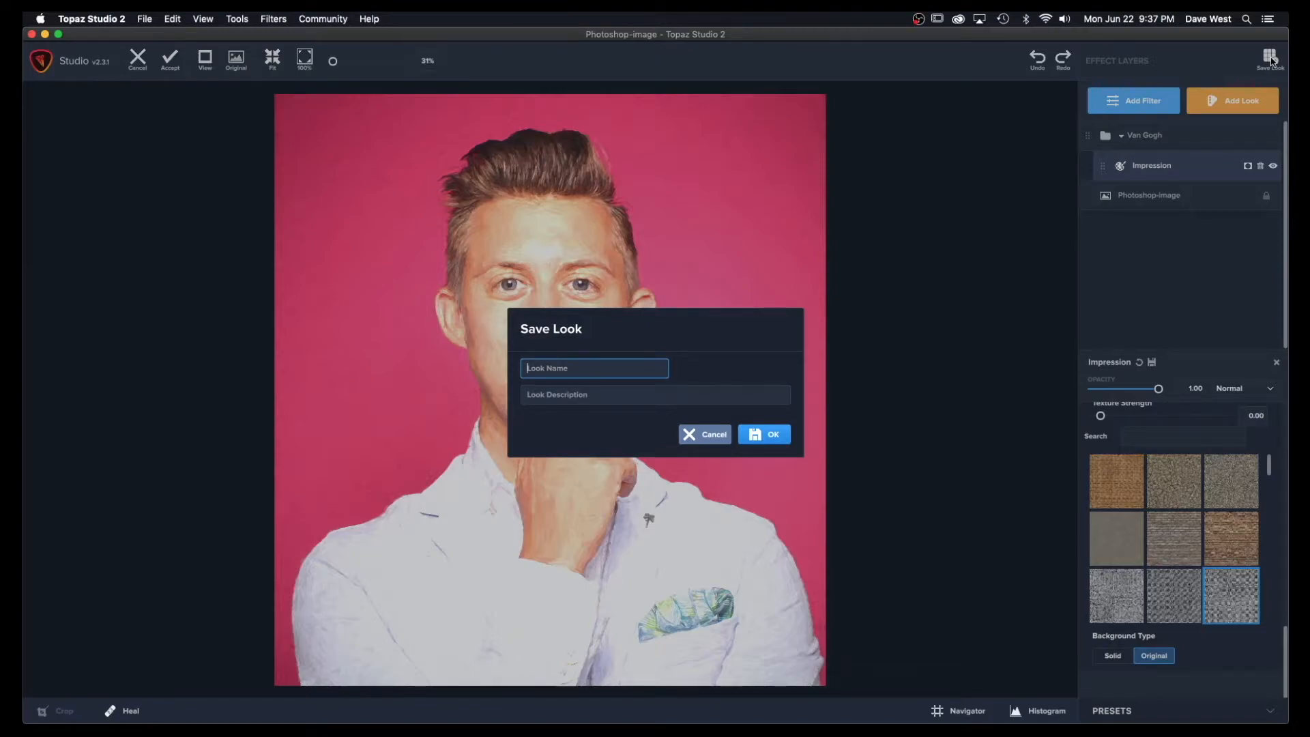
type("1 Van Gogh")
left_click(718, 440)
- Replace the Van Gogh look with the saved 1 Van Gogh look and return the result to Photoshop
mouse_move(1254, 142)
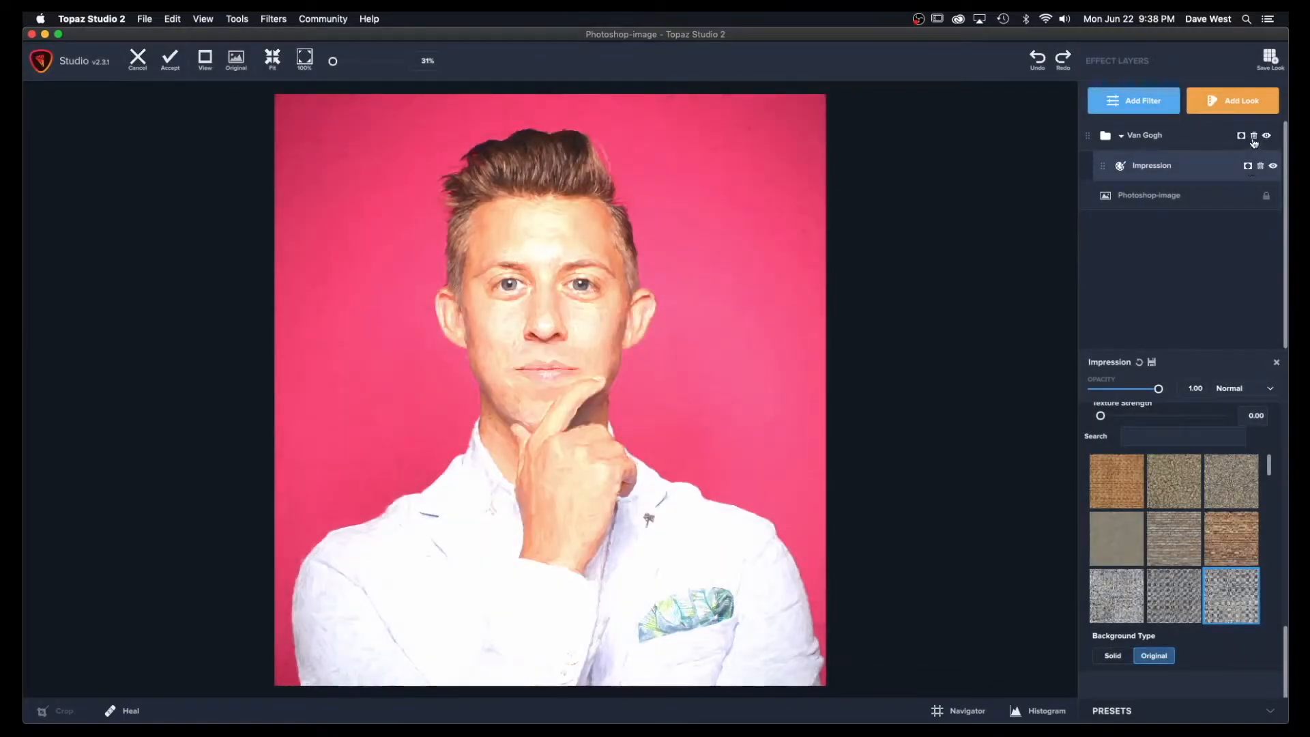
left_click(1254, 138)
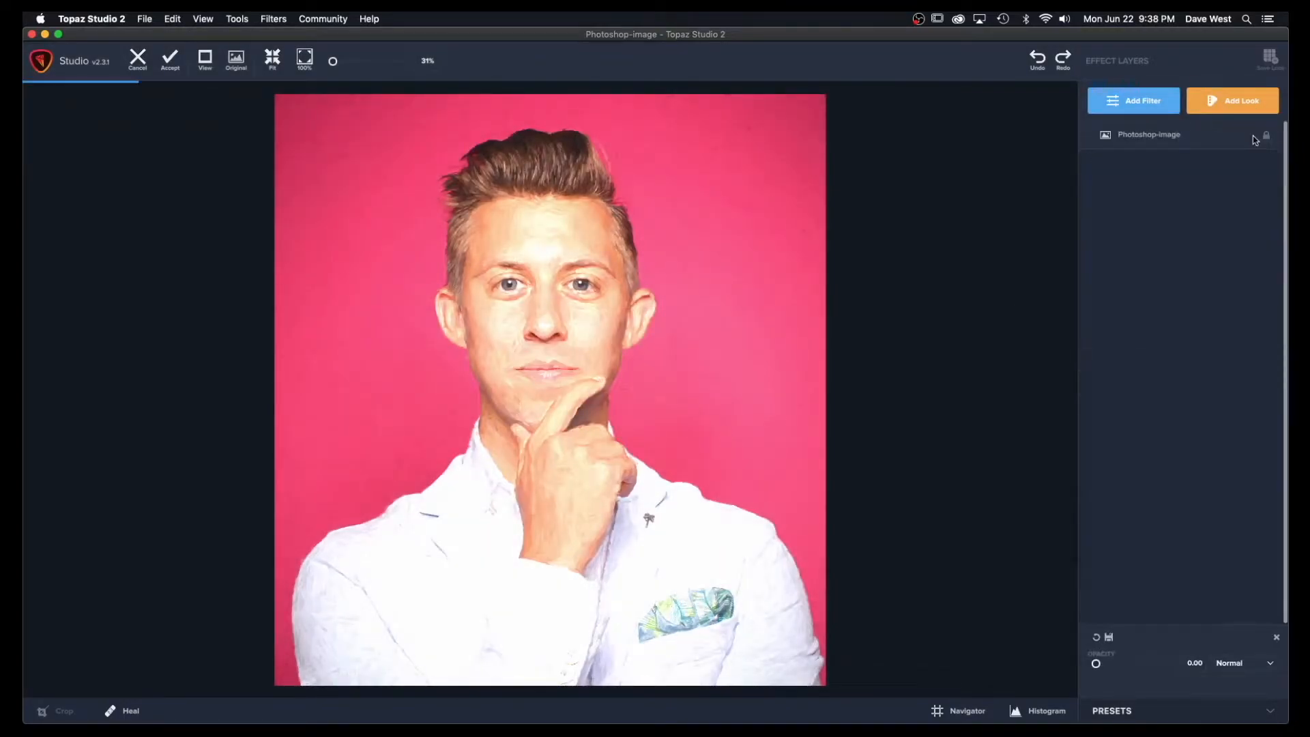
left_click(1241, 107)
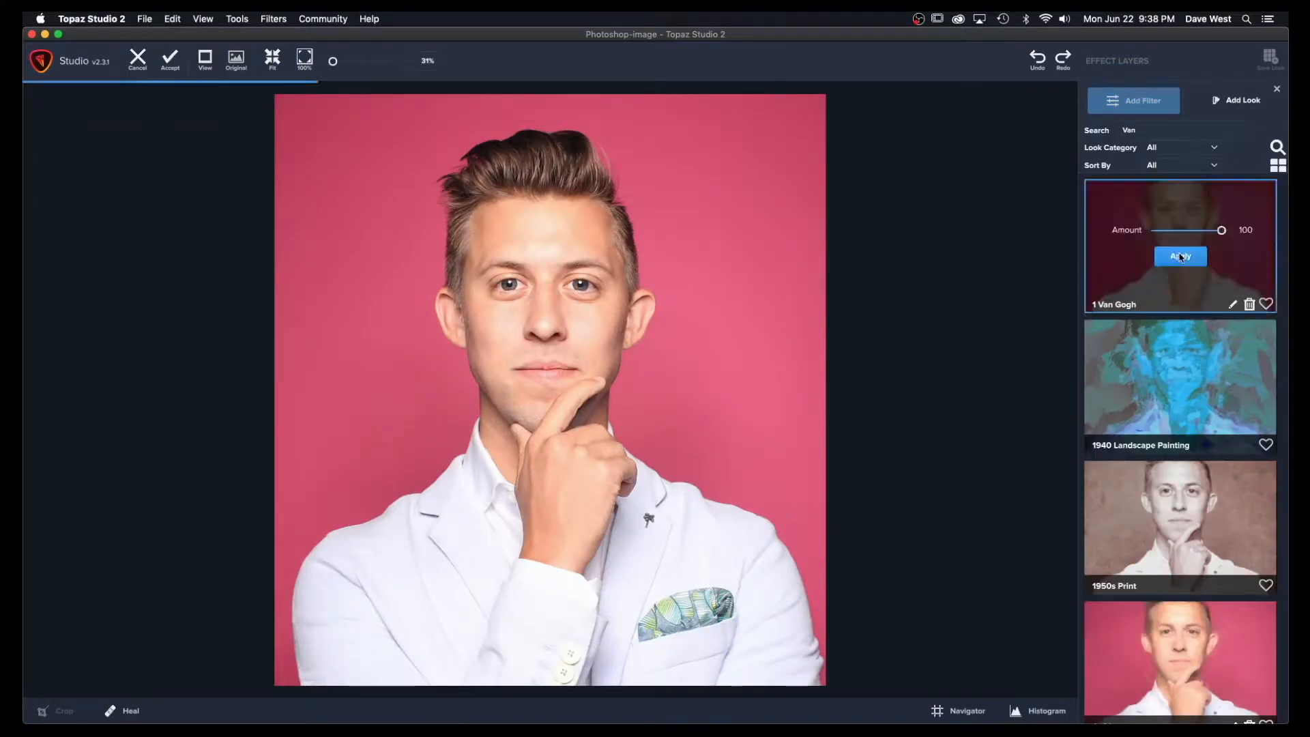
left_click(1182, 257)
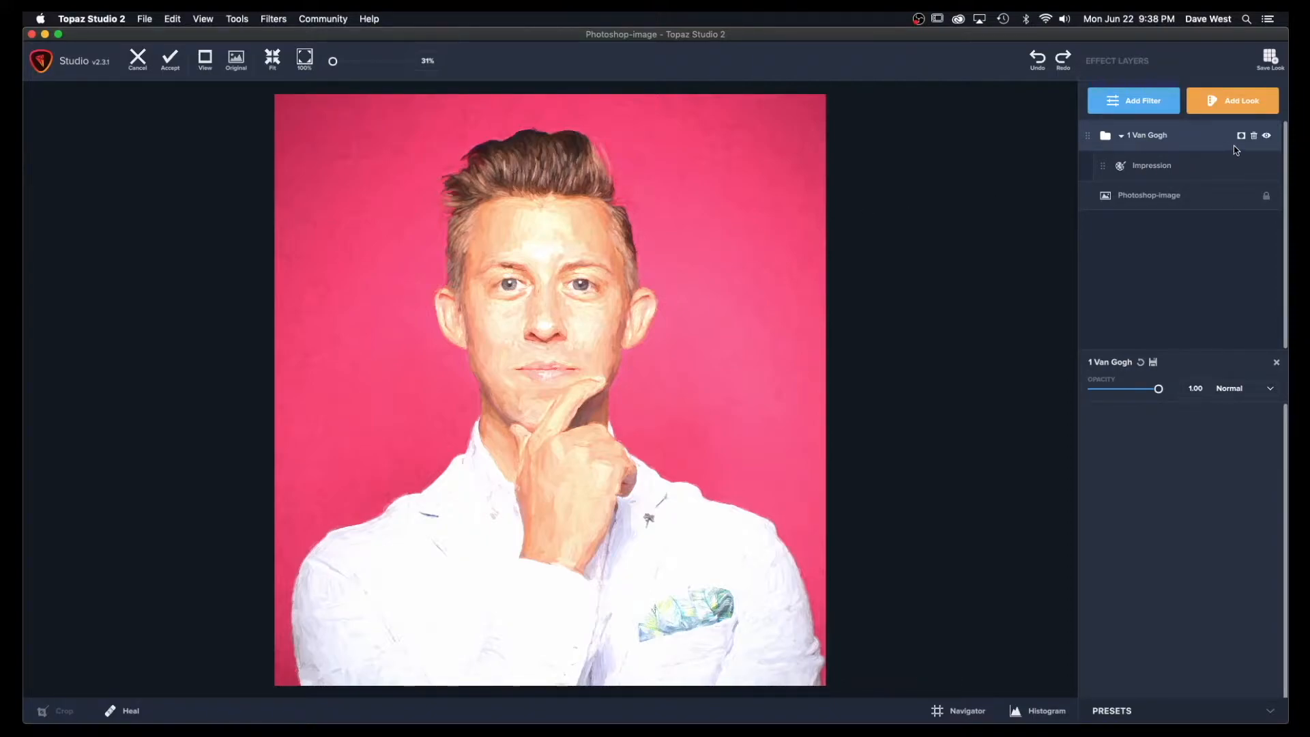
left_click(171, 61)
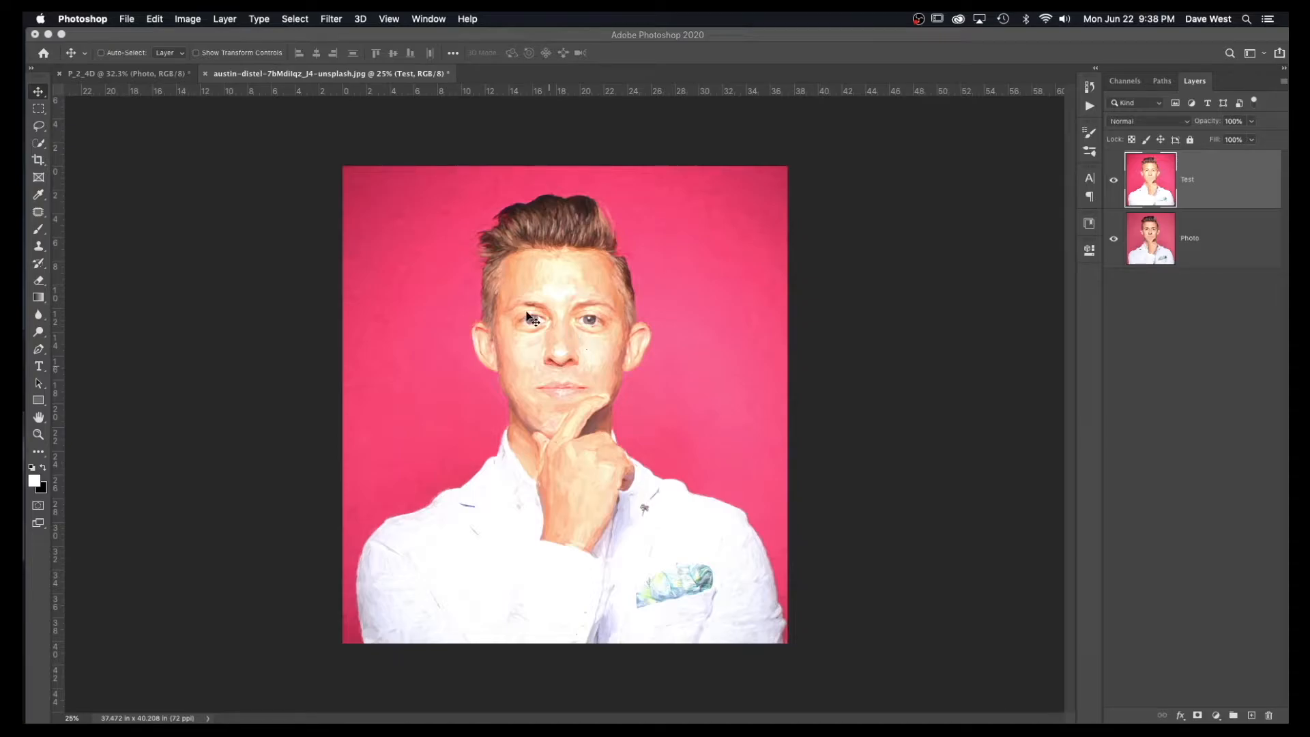
- Compare the painted Test layer with the original photo at close zoom
left_click(555, 325)
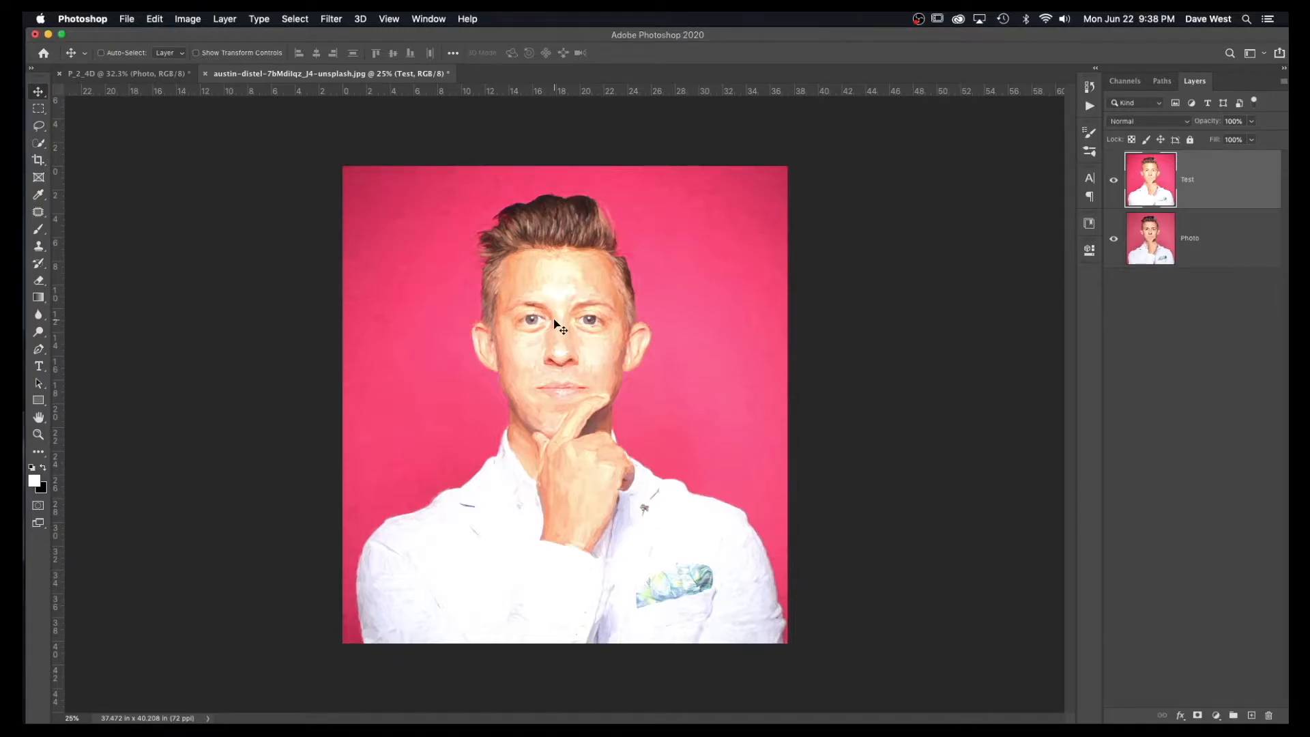
key("z")
left_click_drag(555, 325, 627, 398)
left_click(1113, 180)
left_click(1114, 180)
key("z")
left_click_drag(648, 286, 577, 250)
key("v")
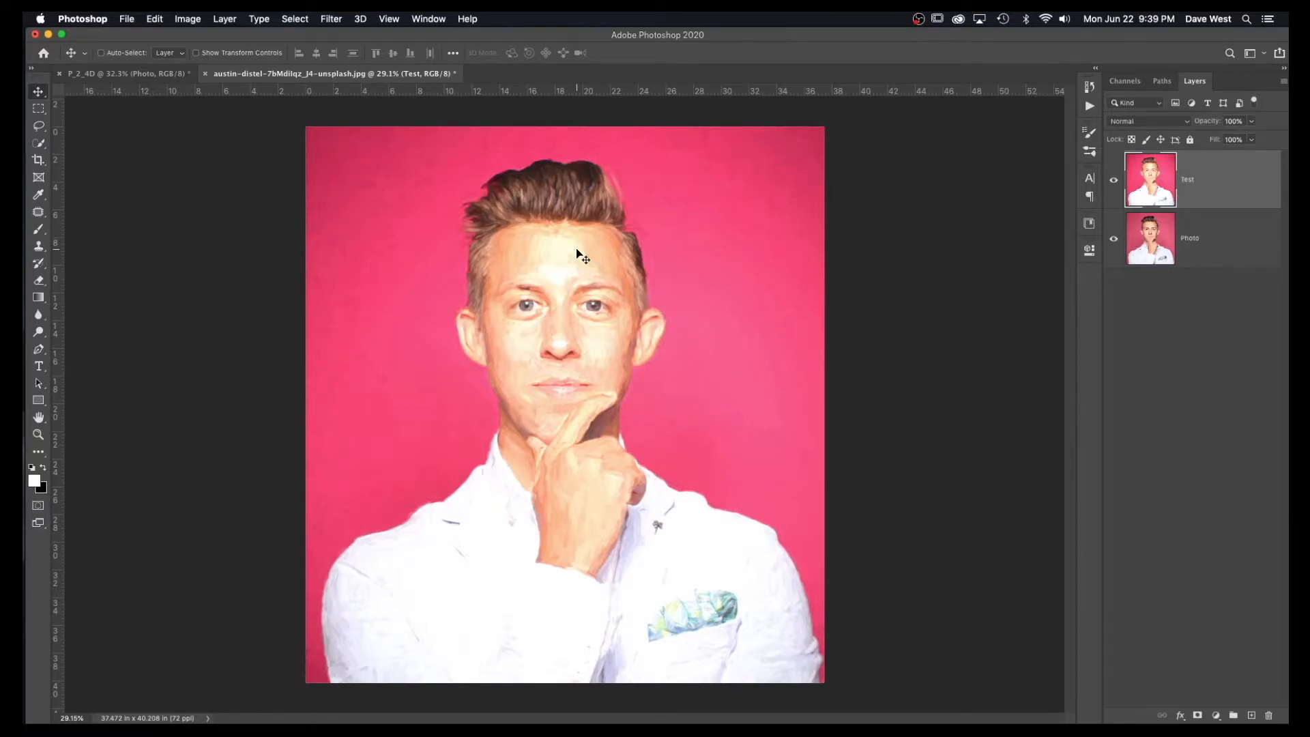
- Hide the Test layer and duplicate the Photo layer as a new layer named Contrast
left_click(1115, 183)
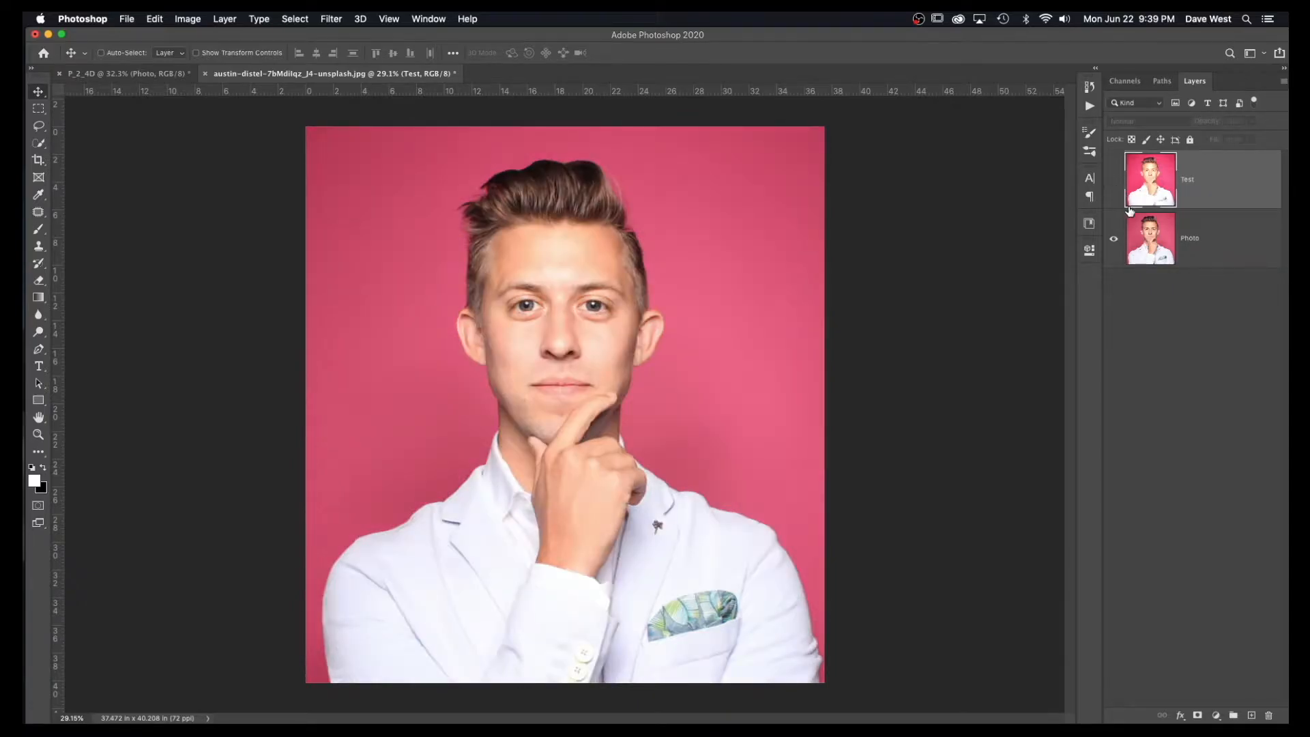
left_click(1157, 250)
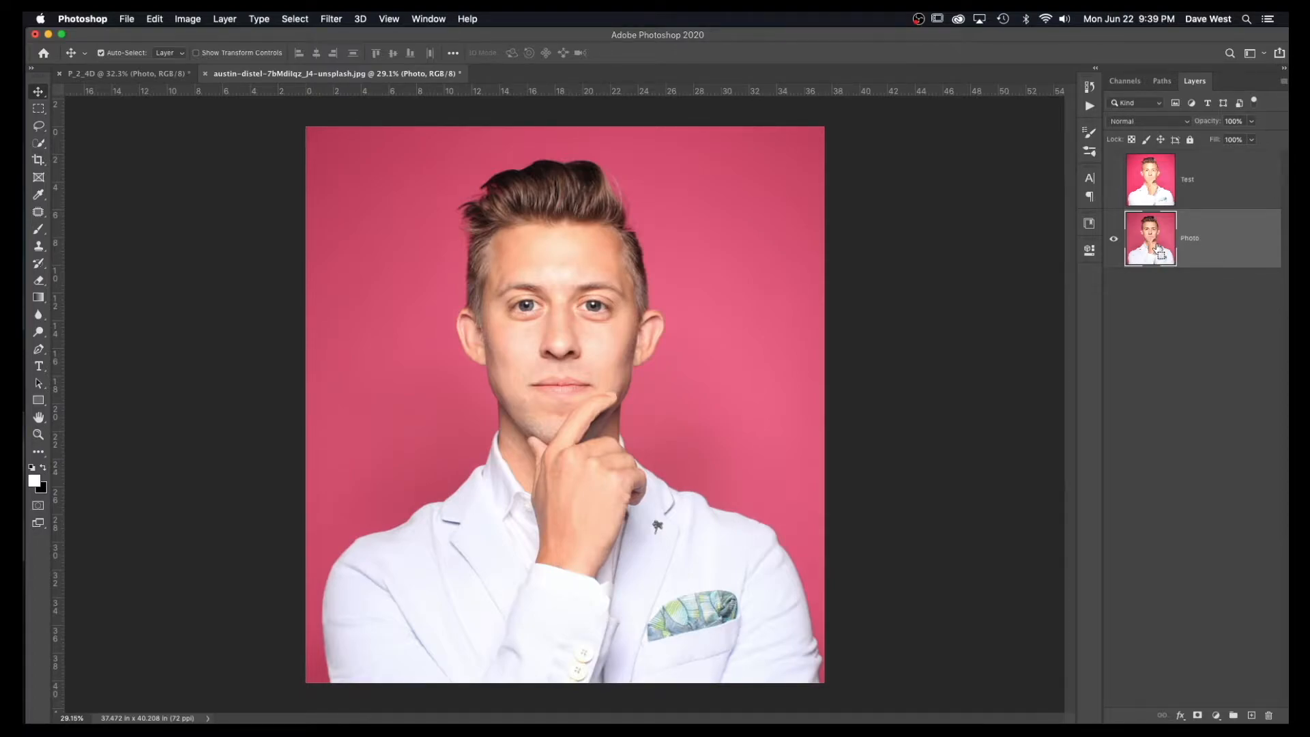
key("super+alt+j")
type("C")
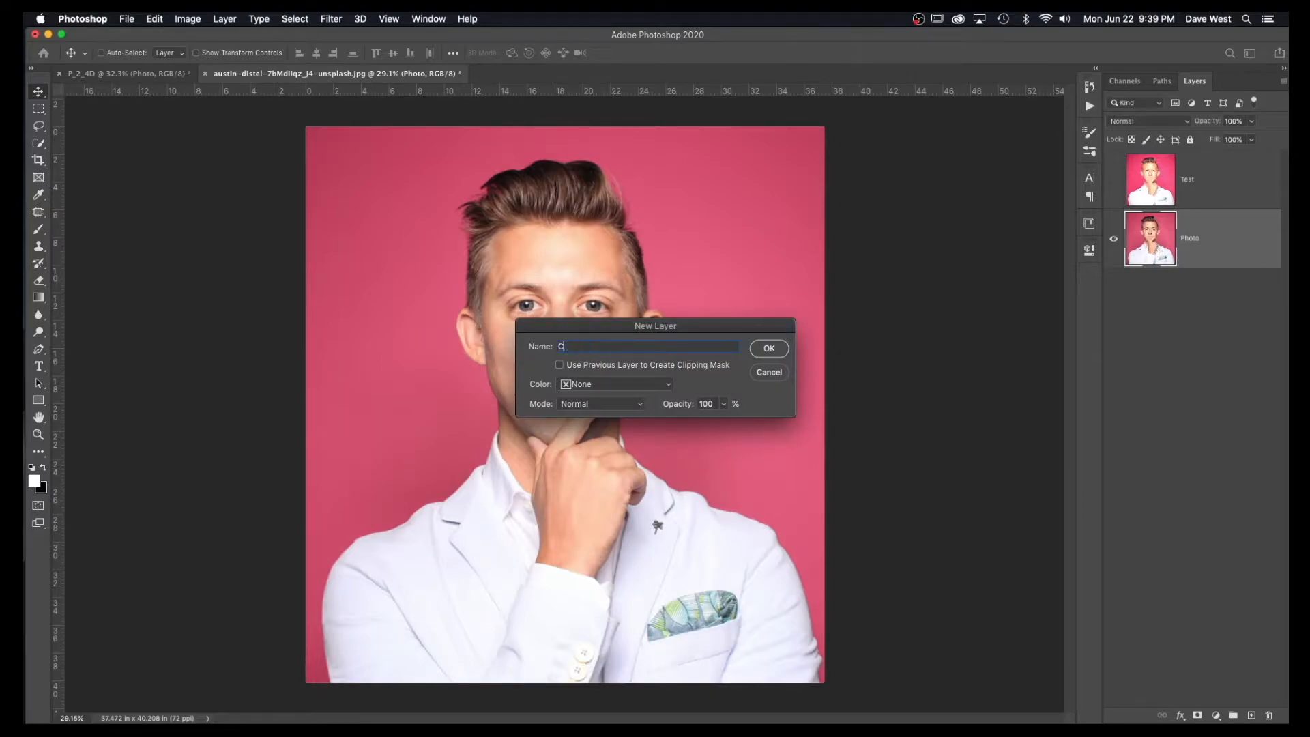
type("ontrast")
key("Return")
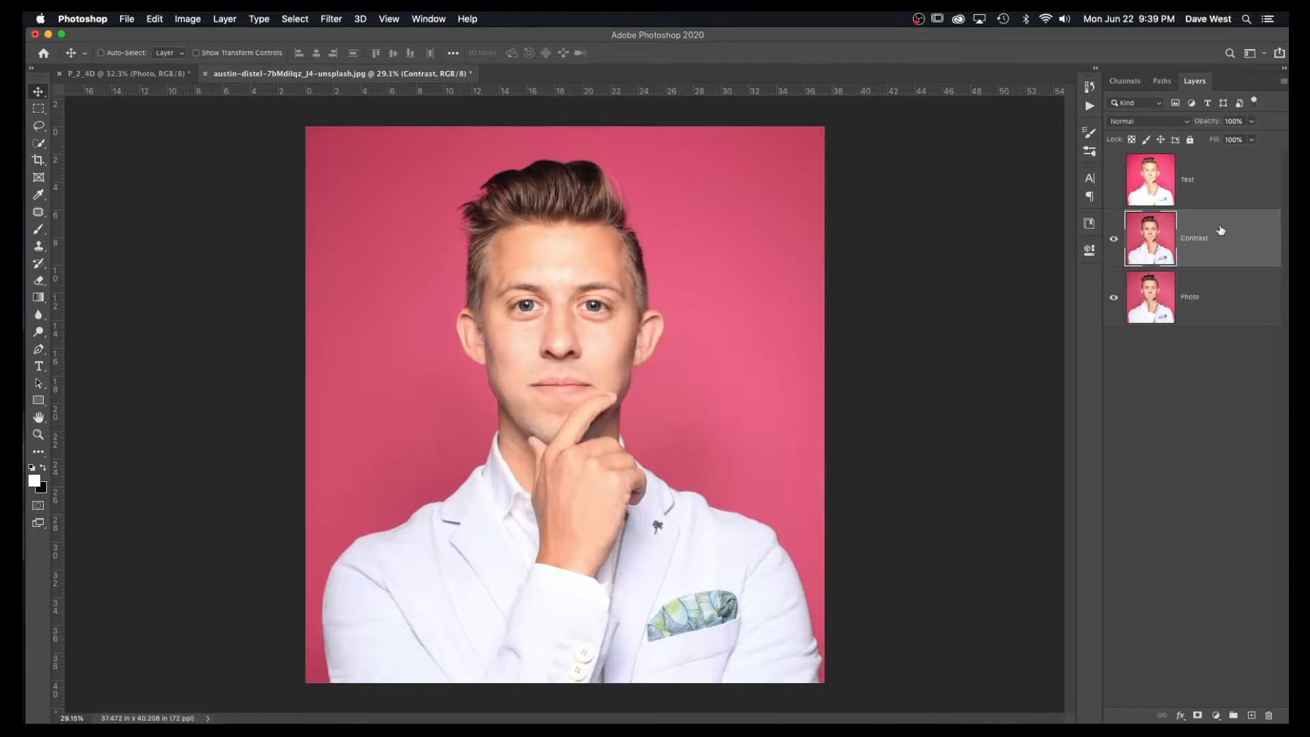
- Send the Contrast layer to the Topaz Studio 2 filter and apply the 1 Van Gogh look
left_click(331, 19)
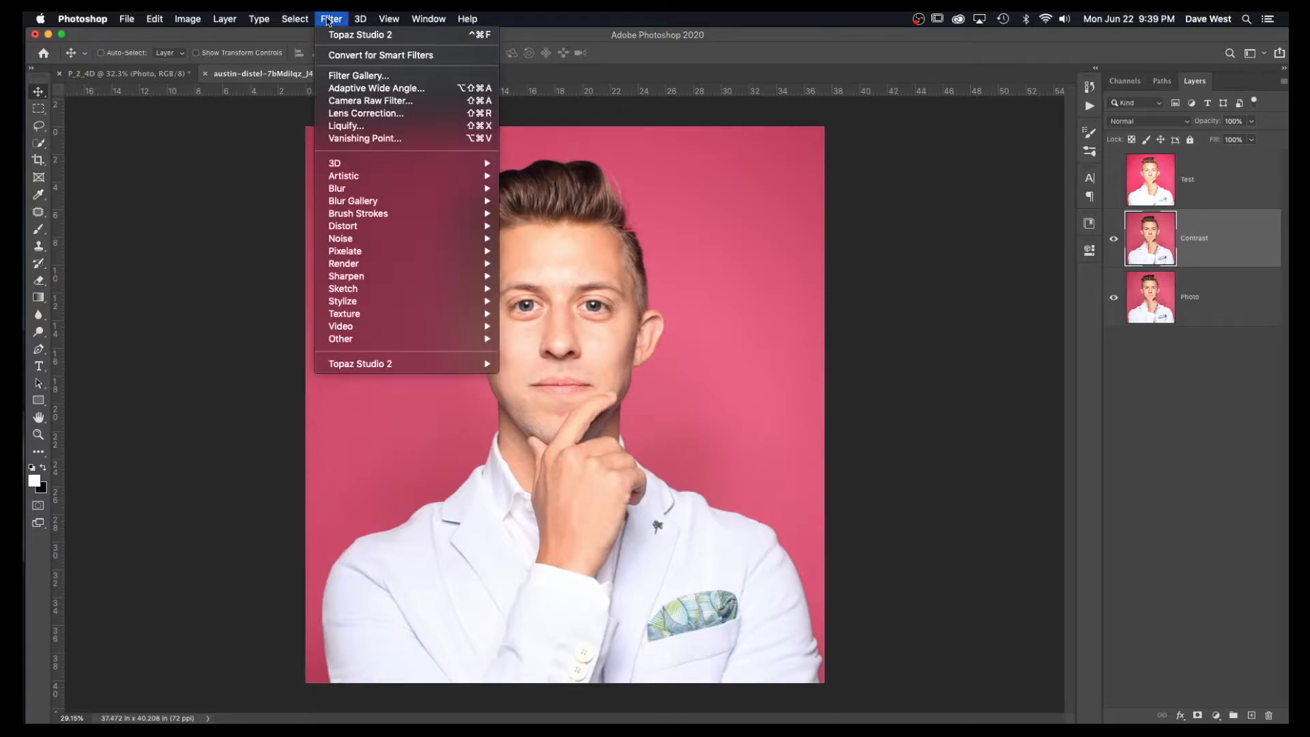
mouse_move(424, 367)
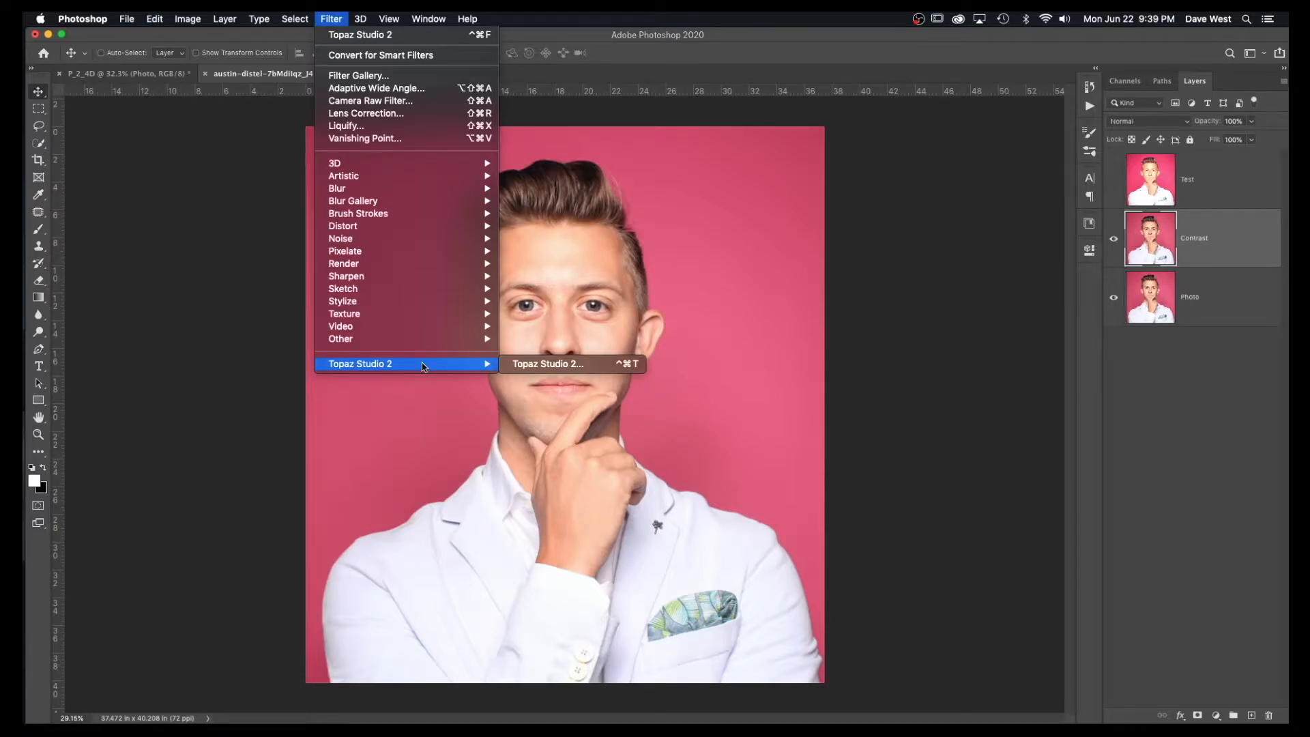
left_click(550, 368)
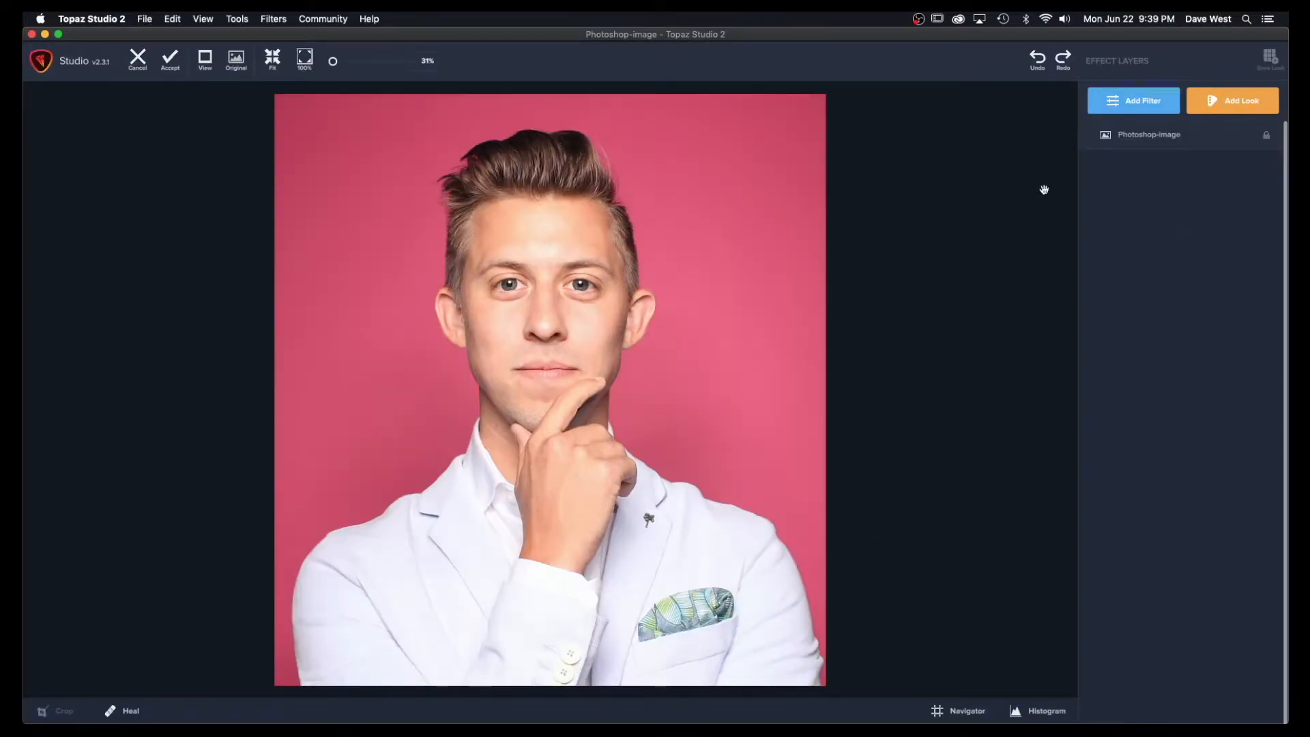
left_click(1238, 104)
mouse_move(1182, 258)
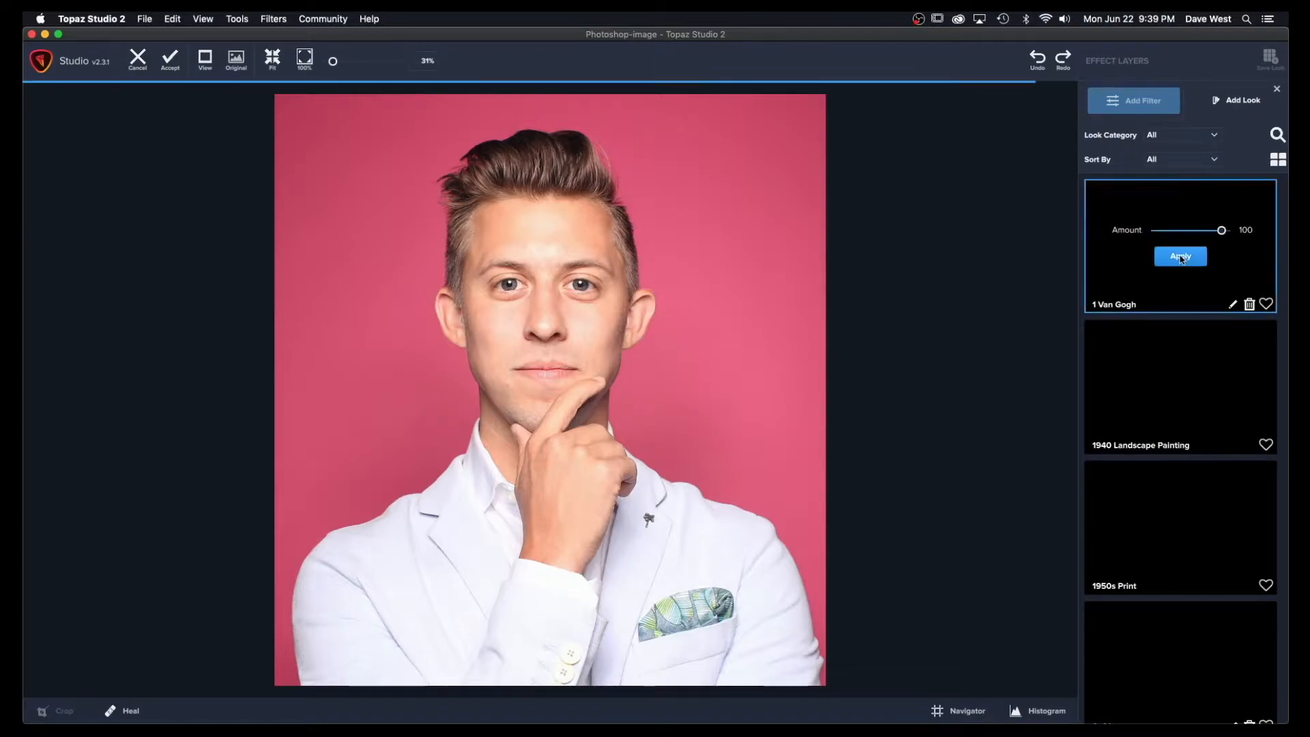
left_click(1180, 257)
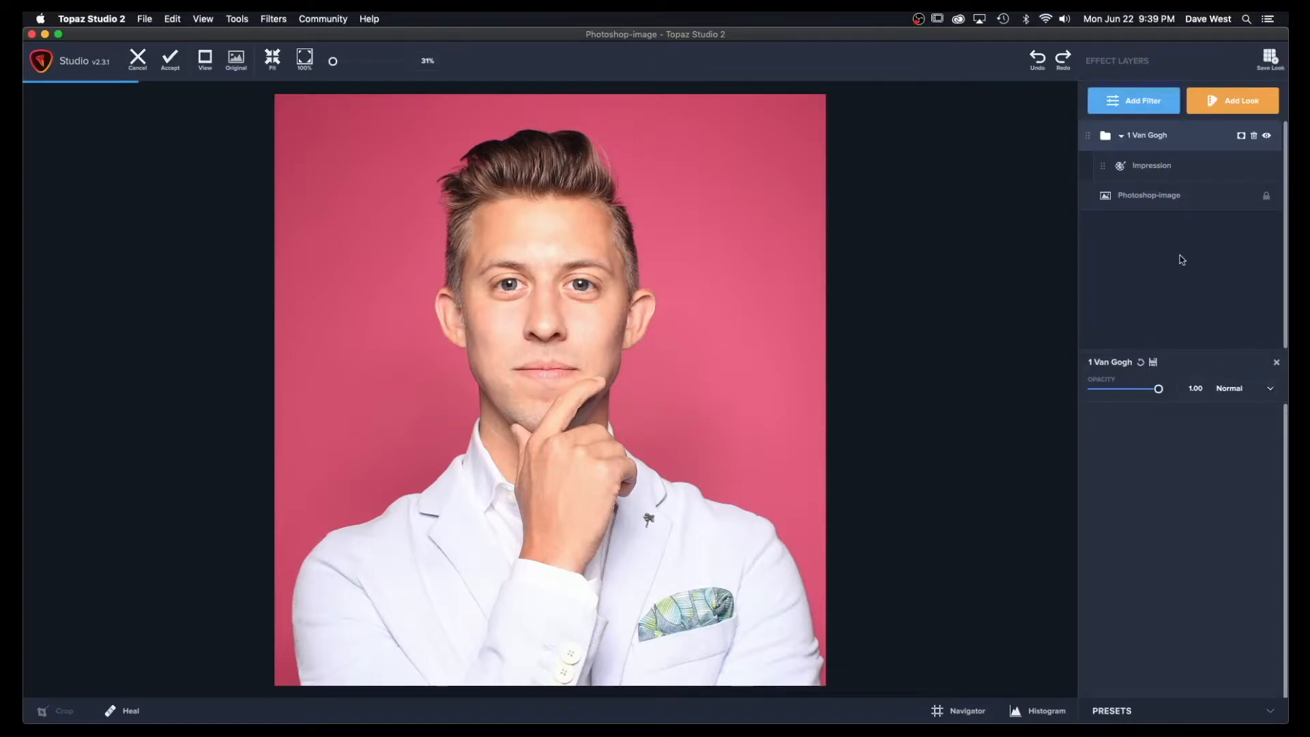
- Add a Precision Contrast filter and move it beneath the 1 Van Gogh look in the effect stack
left_click(1151, 106)
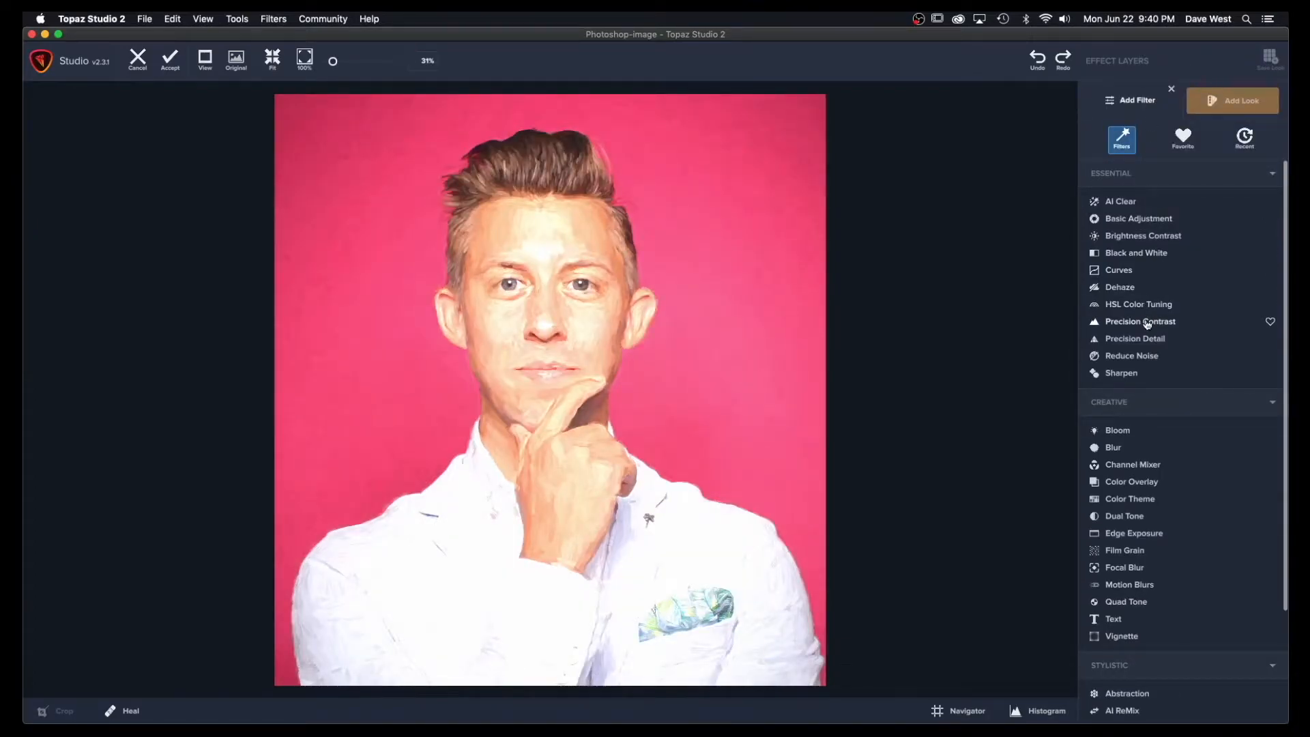
left_click(1148, 323)
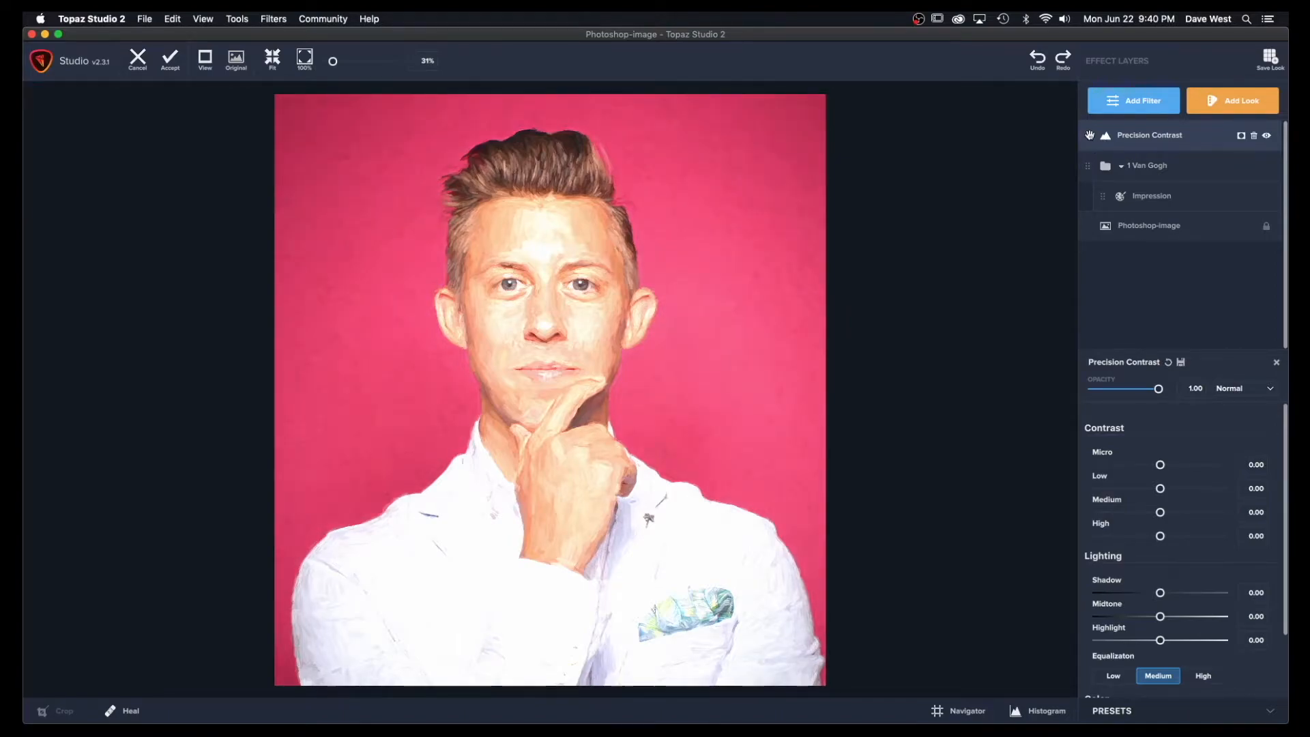
left_click_drag(1089, 134, 1086, 201)
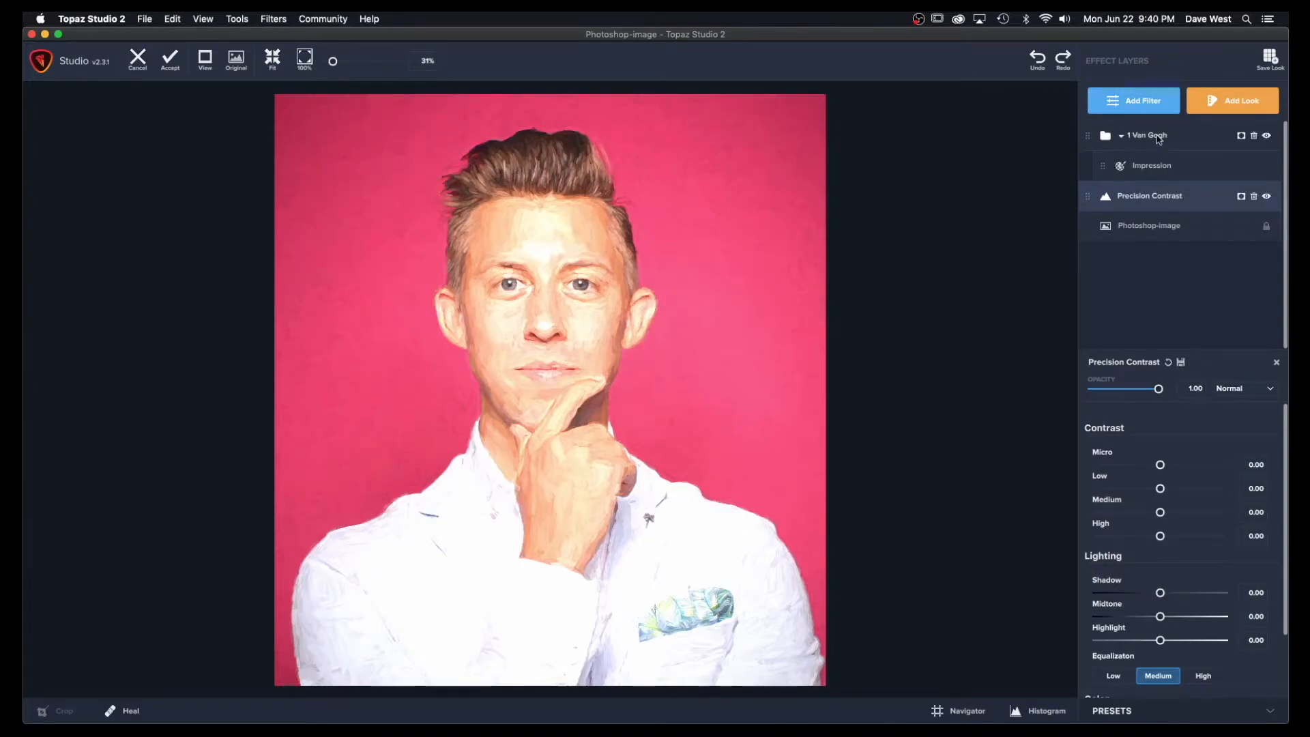
- Set the Precision Contrast filter's contrast to Low 0.25, Medium 0.42 and High 0.13
left_click(1173, 488)
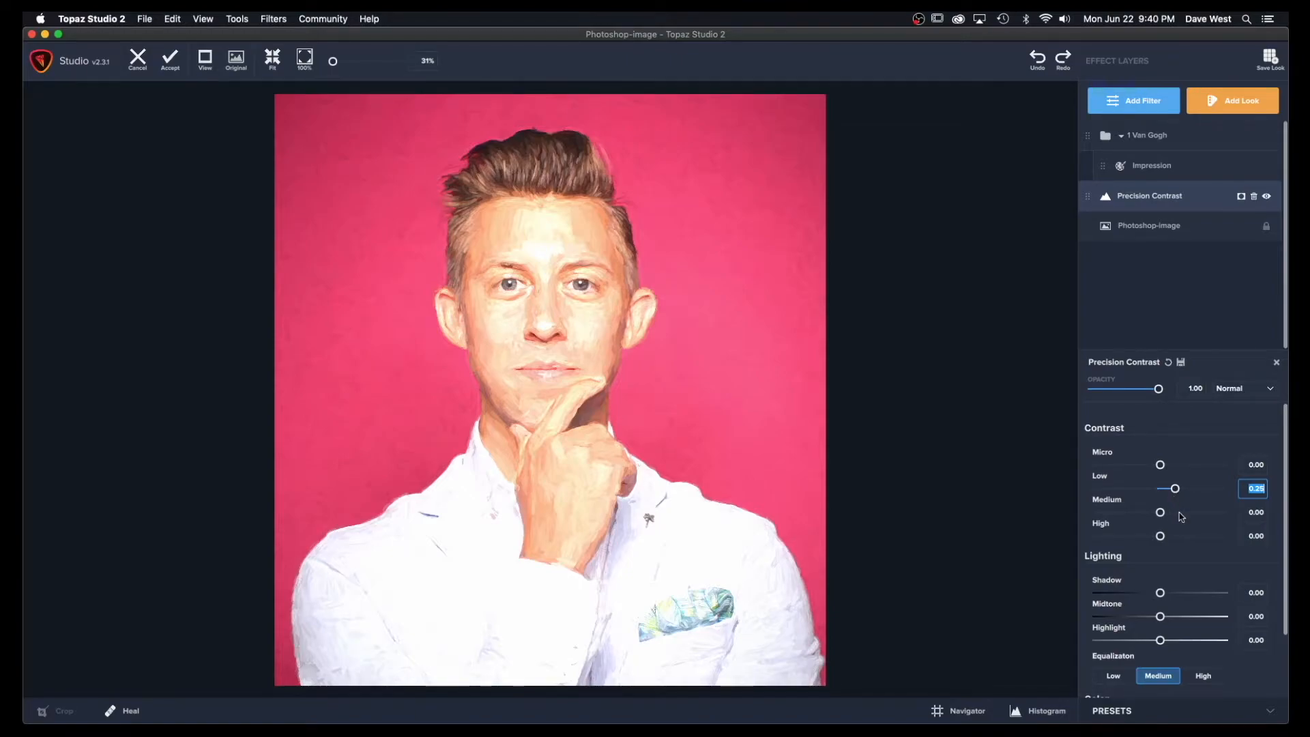
left_click(1179, 513)
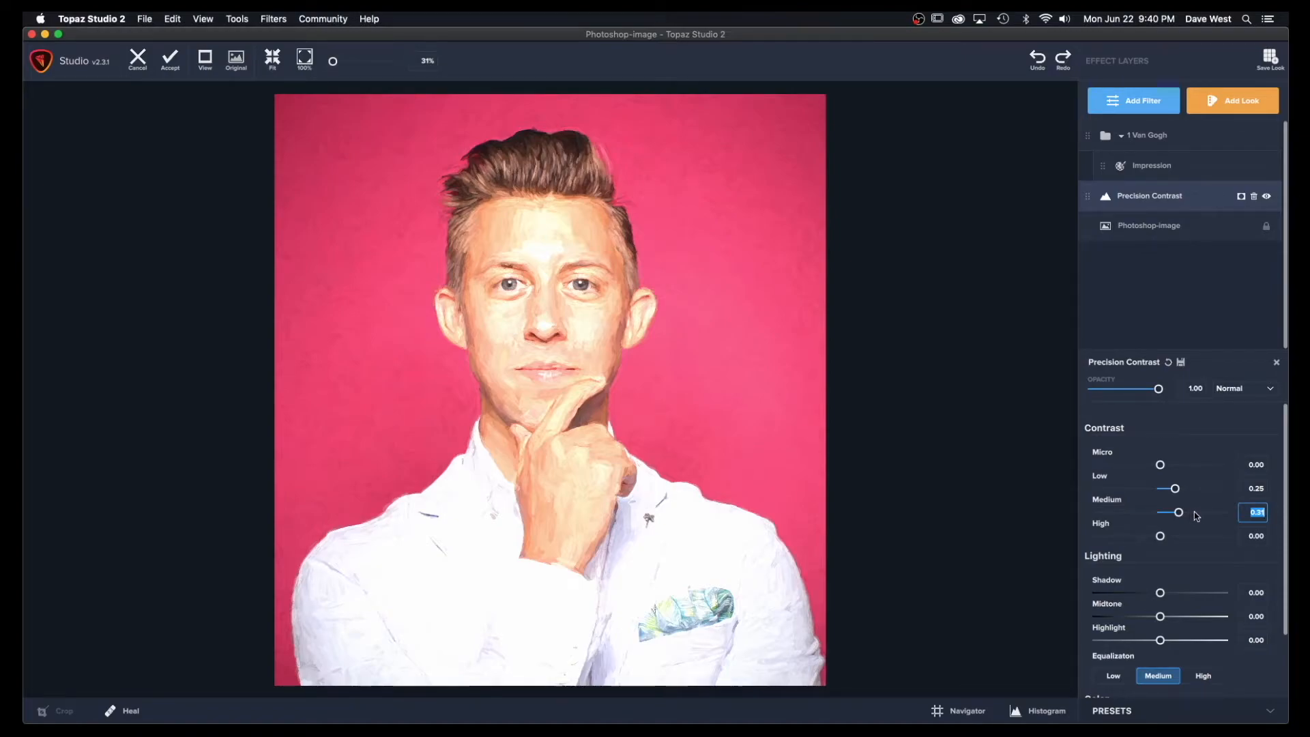
left_click(1194, 514)
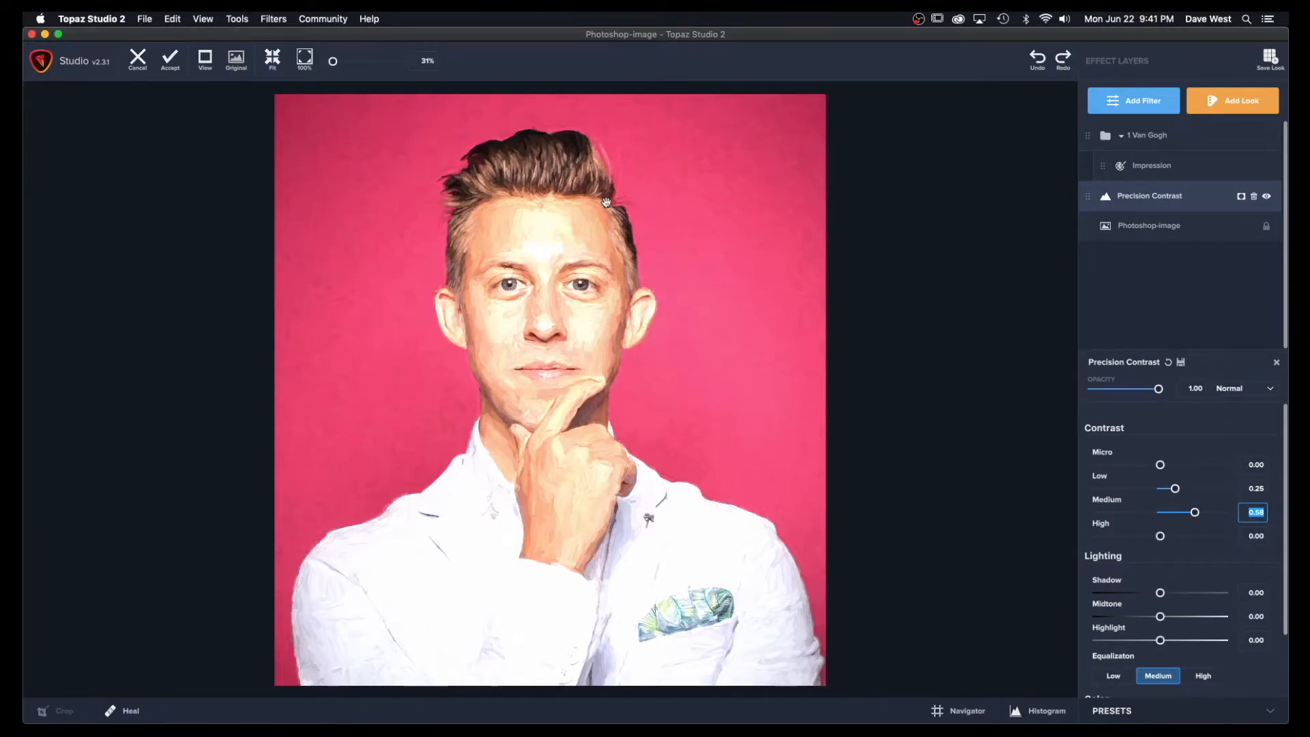
left_click(1187, 513)
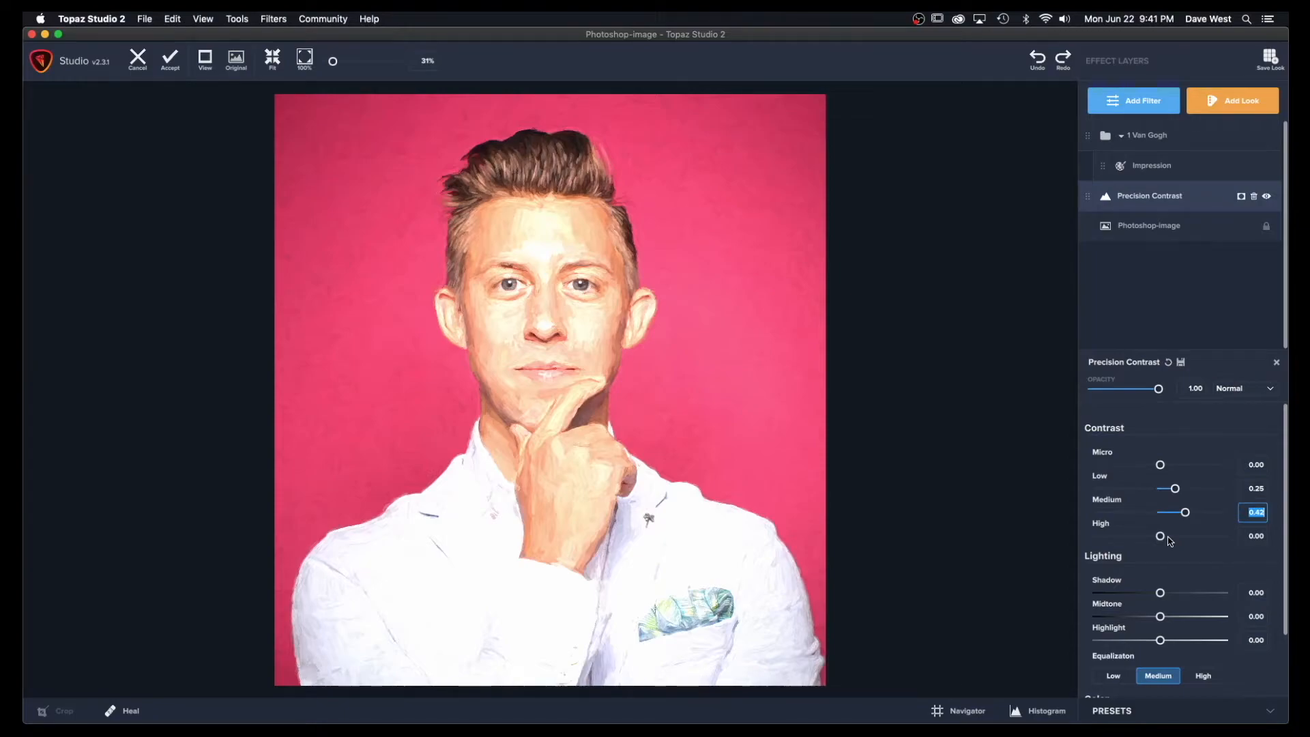
left_click(1168, 536)
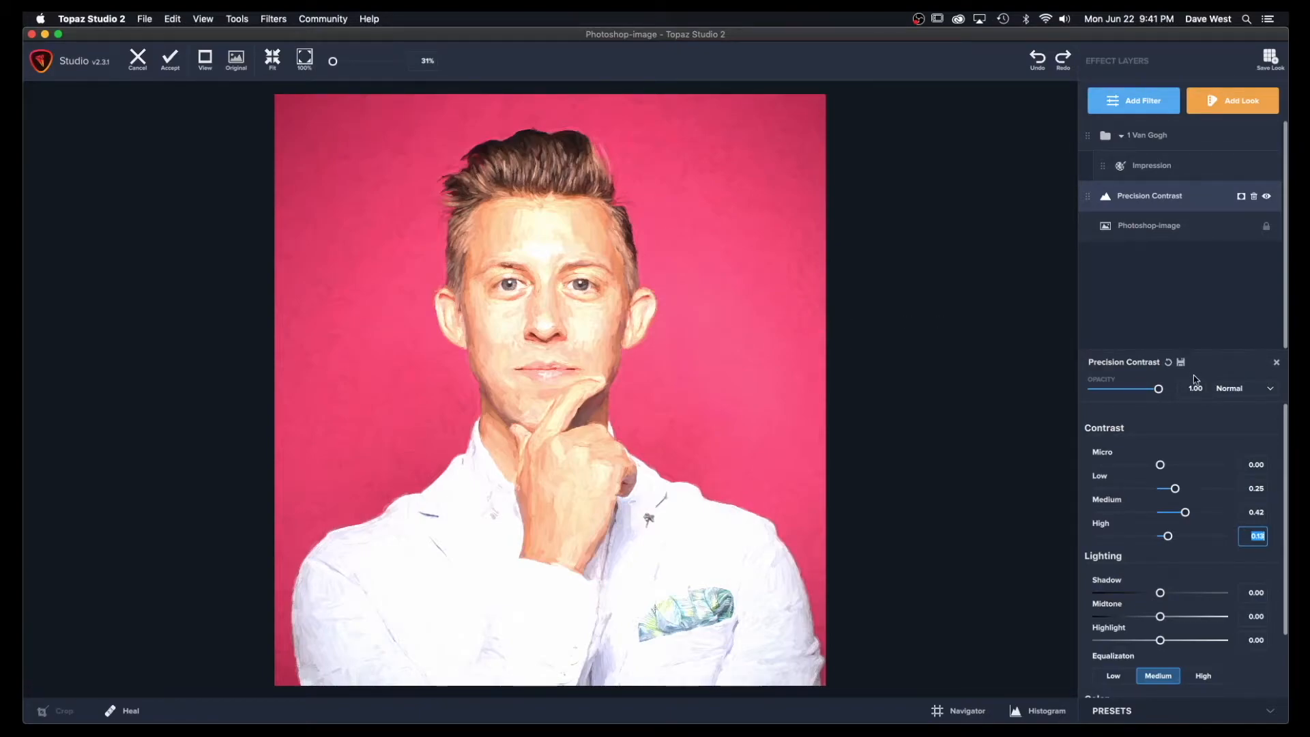
- Delete the 1 Van Gogh look, keeping only Precision Contrast, and return the result to Photoshop
mouse_move(1255, 139)
left_click(1255, 137)
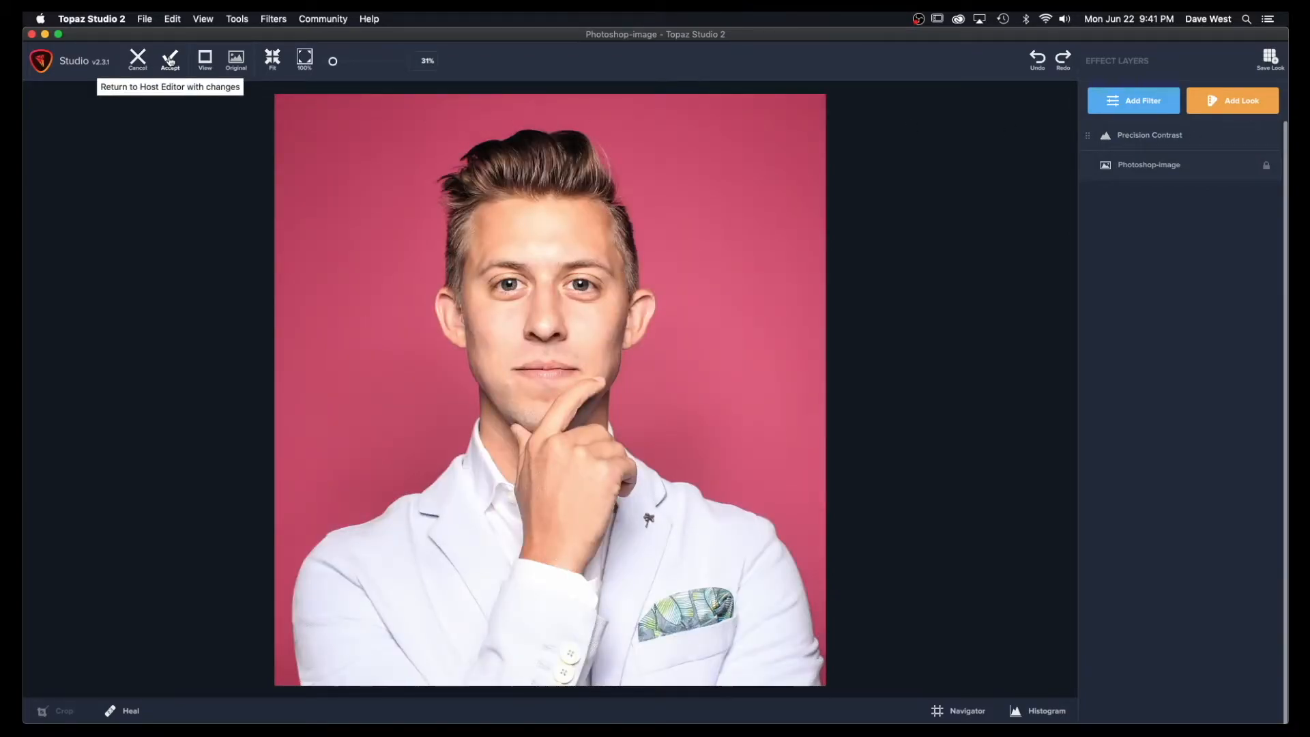
left_click(171, 61)
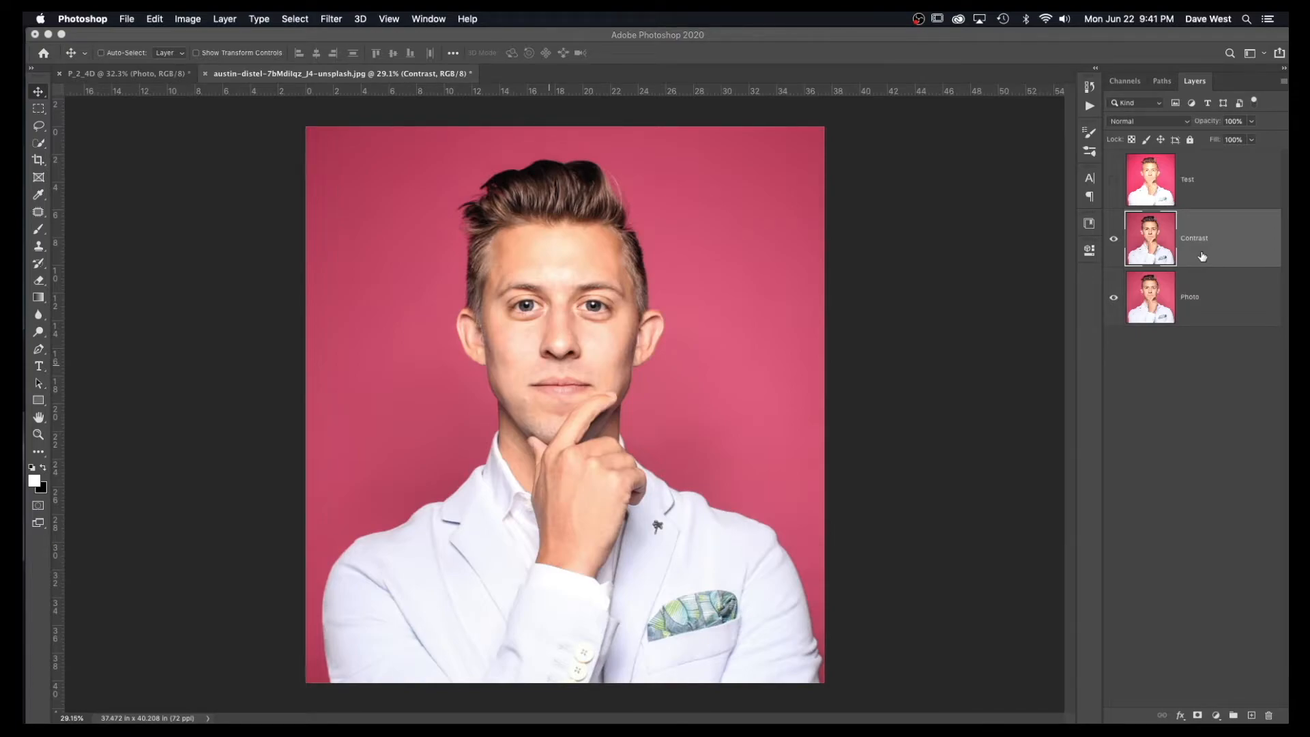
- Run the New Layers action from the Painting Prep set to create the Painting Low, Med and High layers
left_click(1090, 107)
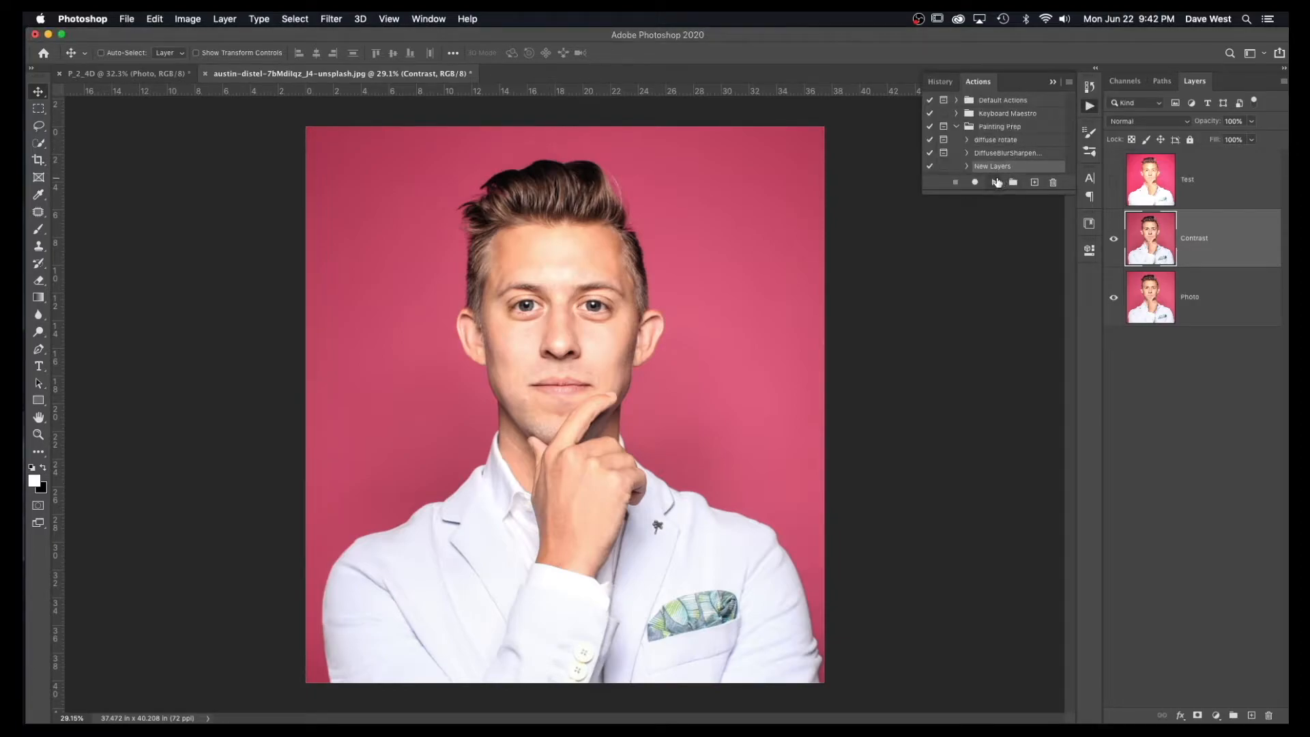
left_click(995, 183)
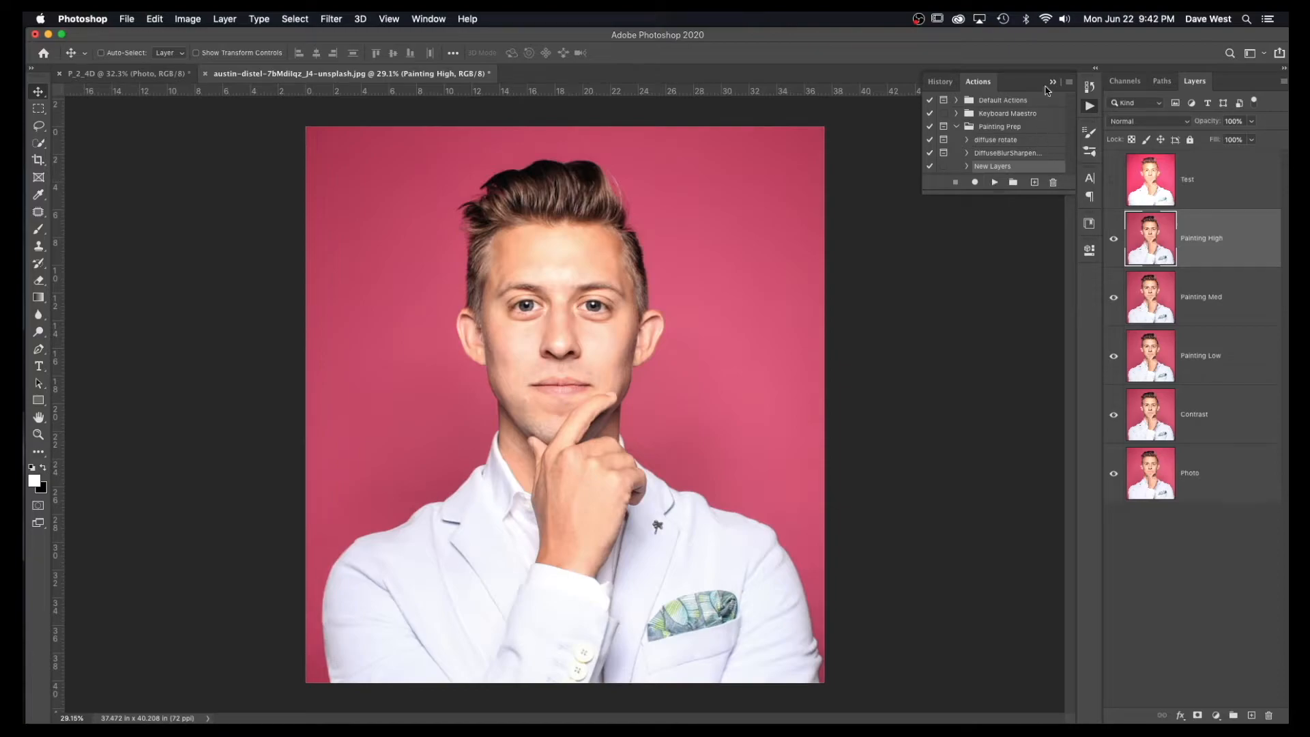
left_click(1053, 82)
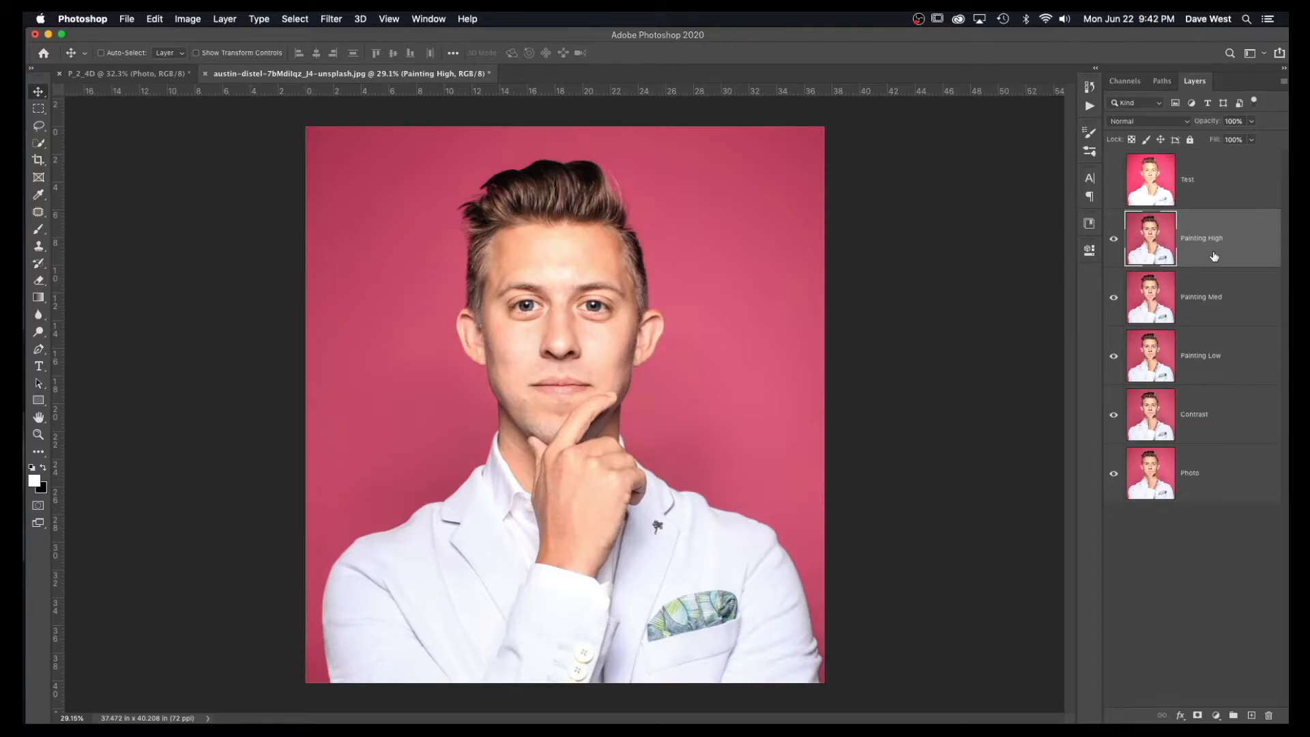
- Send the Painting High layer to Topaz Studio 2 and apply the 1 Van Gogh look
key("ctrl+super+f")
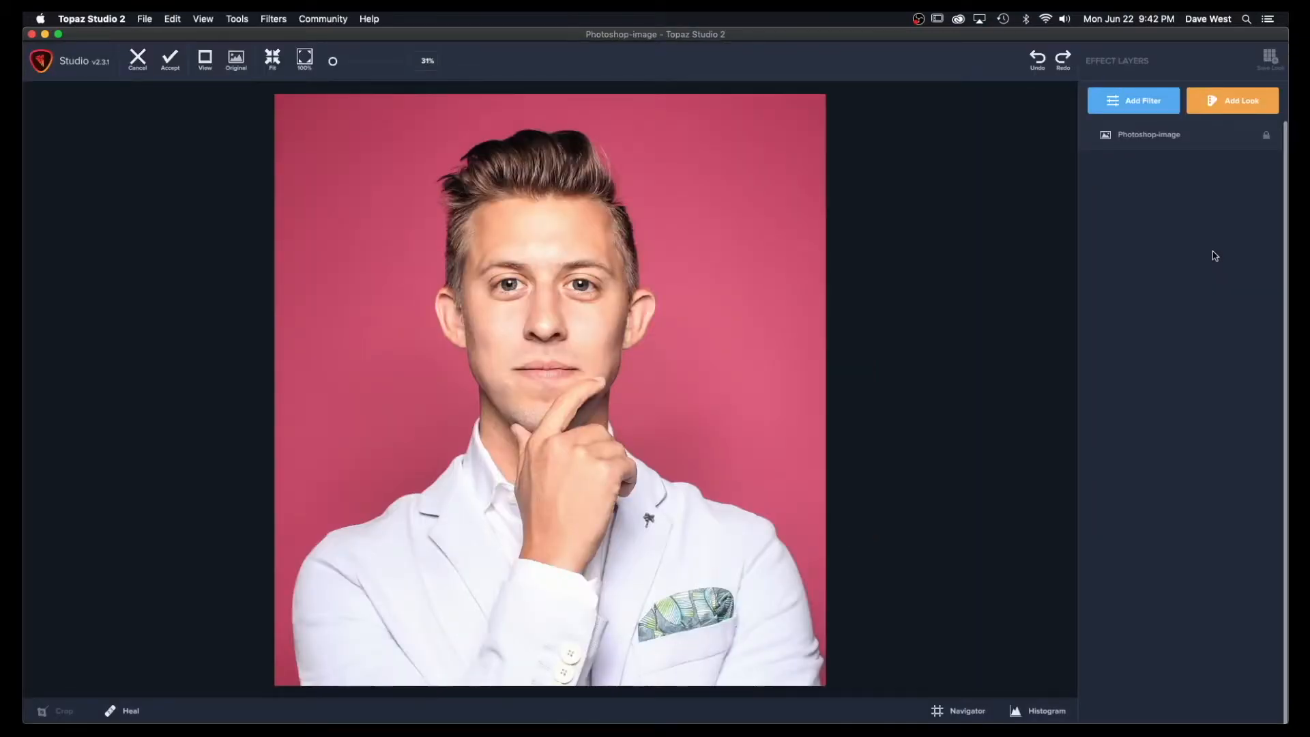
left_click(1232, 108)
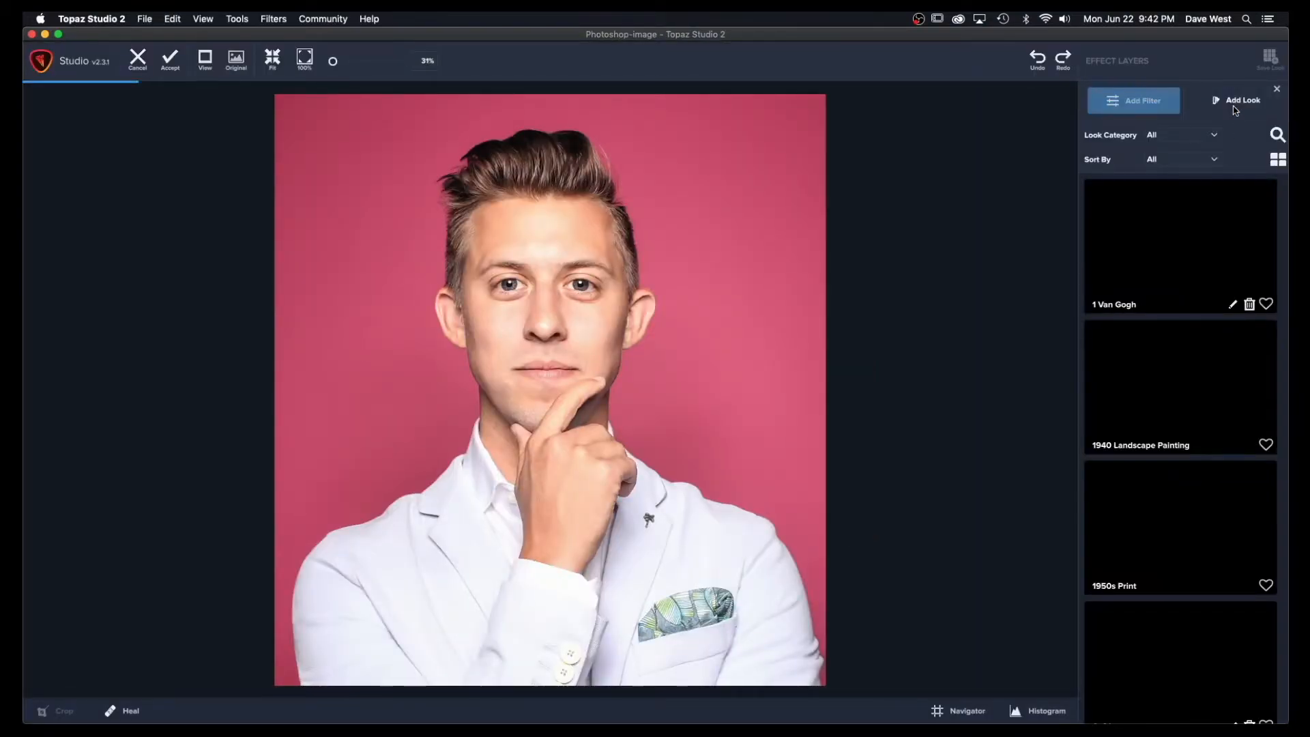
mouse_move(1173, 269)
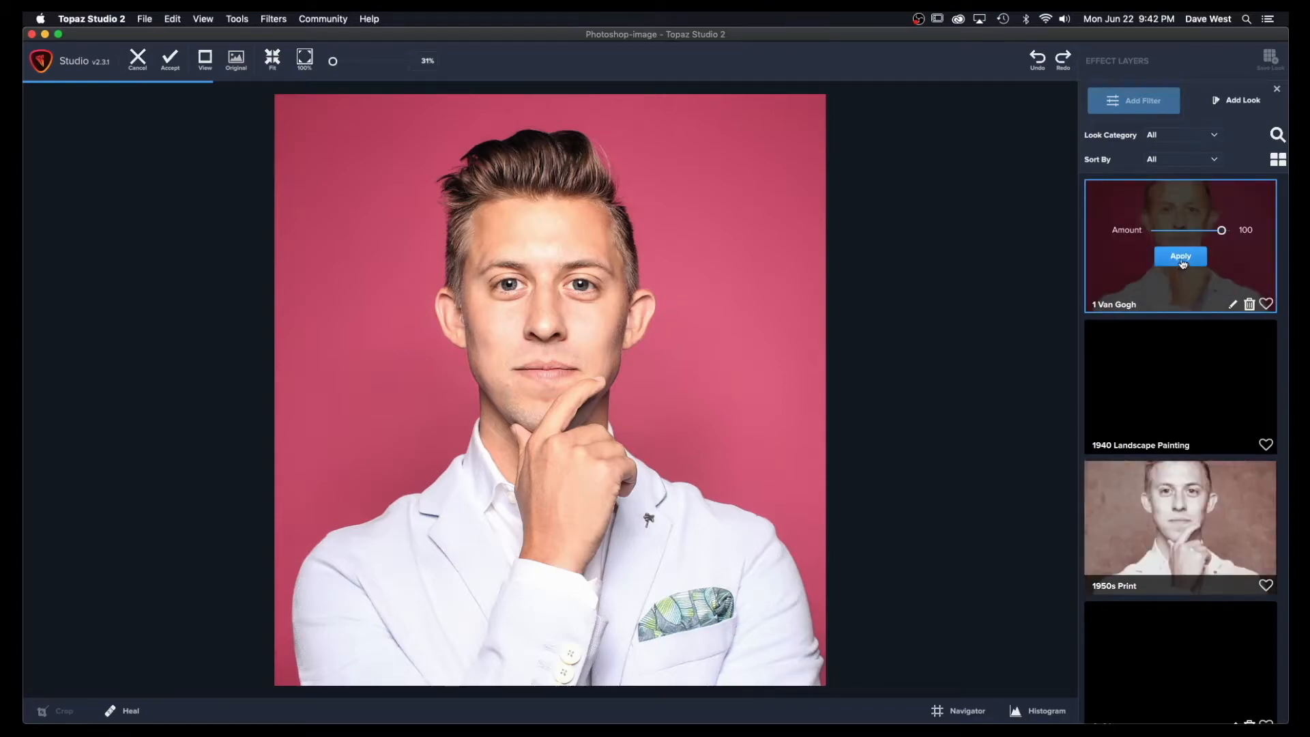
left_click(1182, 261)
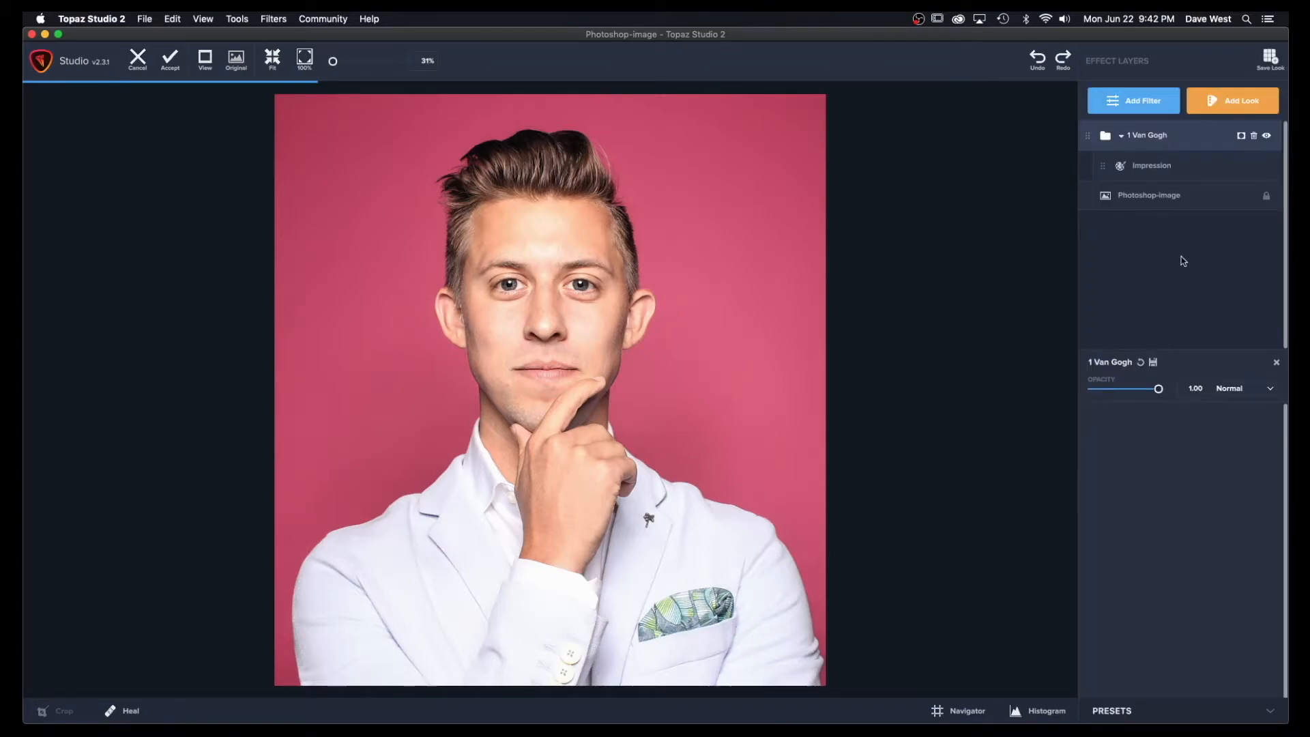
- Set the number of strokes to High in the 1 Van Gogh look's Impression filter
left_click(1205, 172)
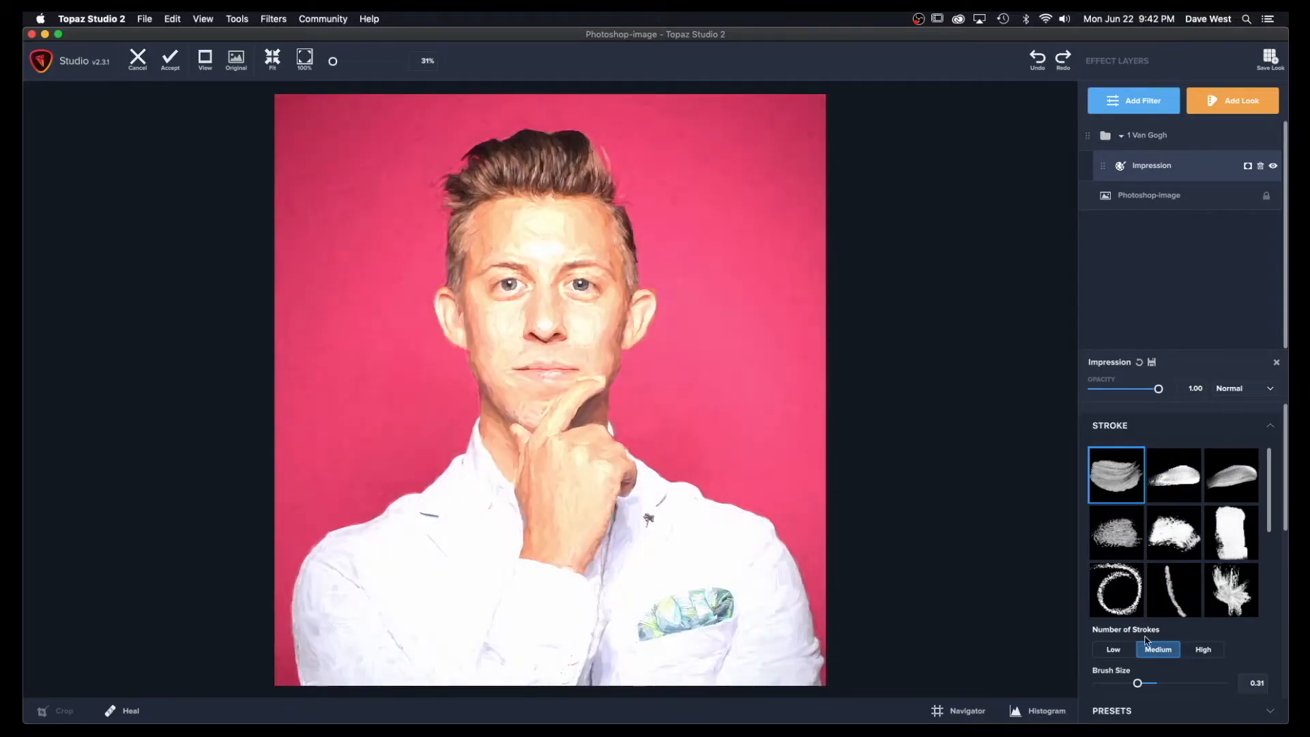
left_click(1203, 651)
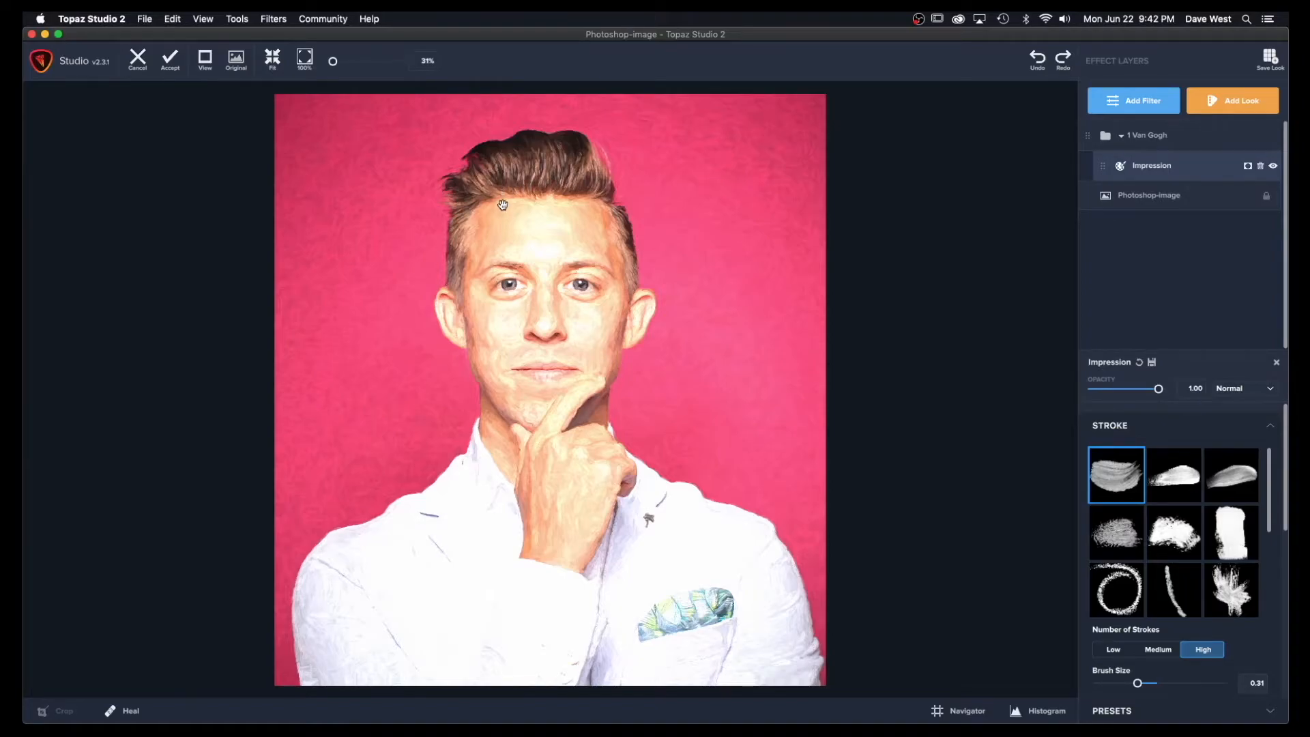
- Examine the High-stroke painting effect up close on the face, hand and background
scroll(529, 235, "up", 2)
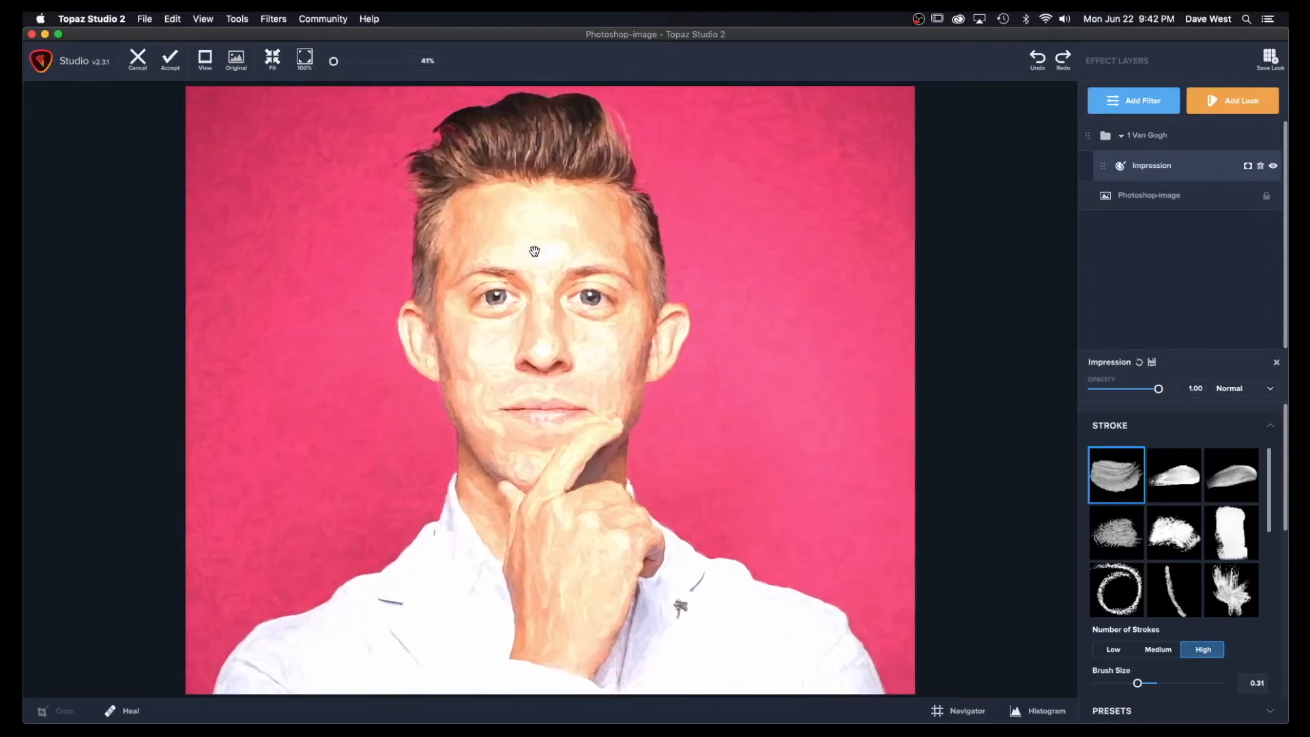
scroll(534, 251, "up", 5)
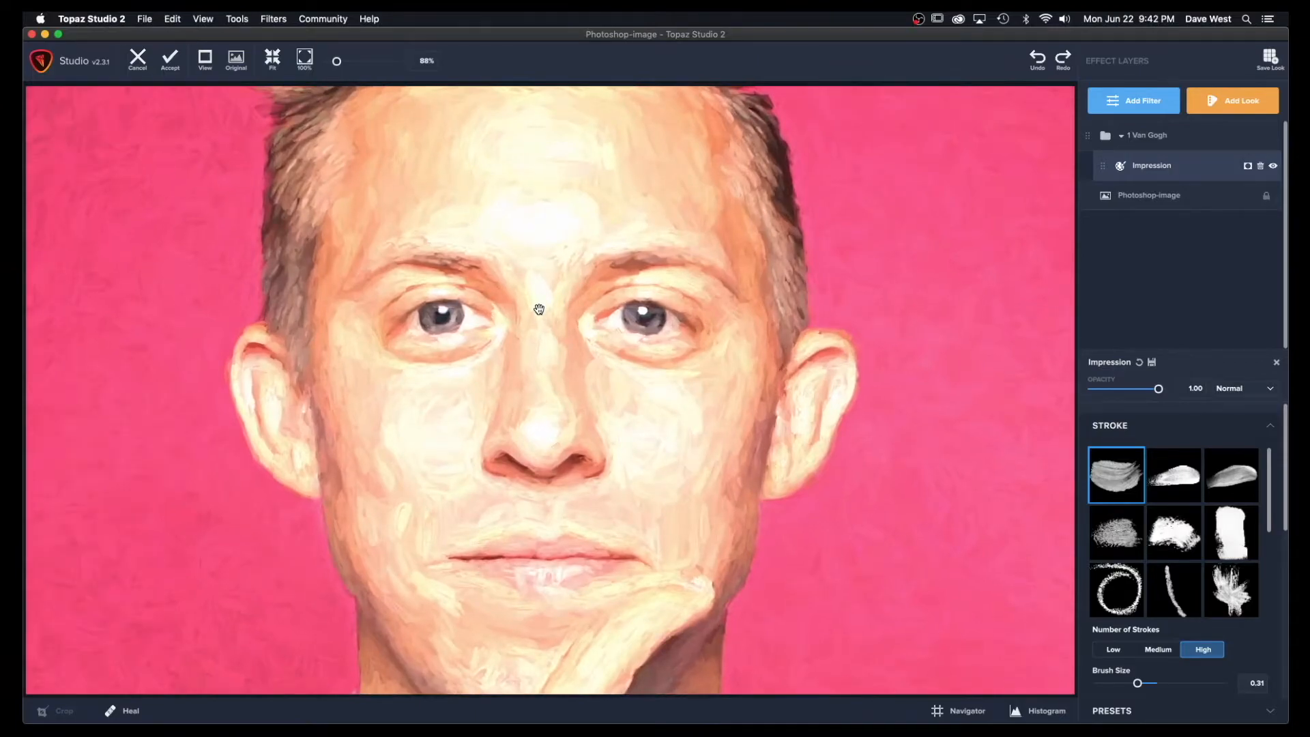
scroll(539, 309, "down", 5)
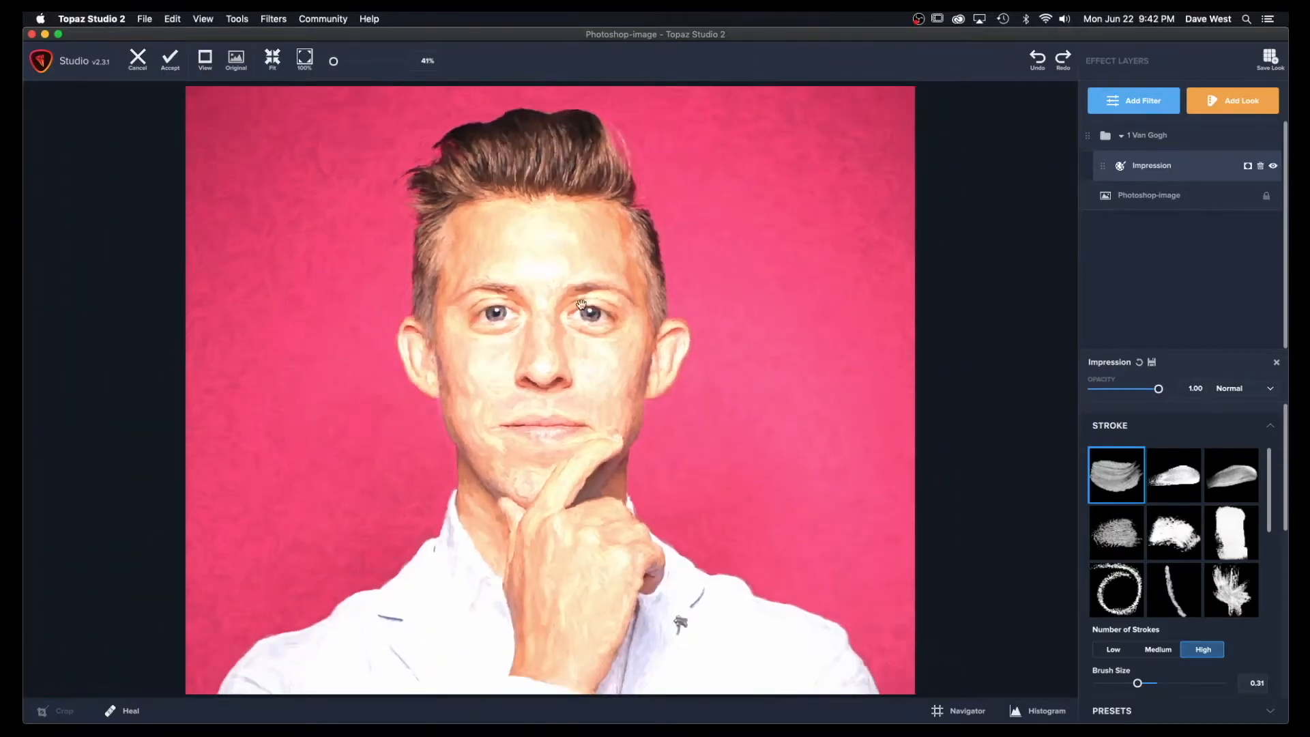
scroll(807, 272, "up", 3)
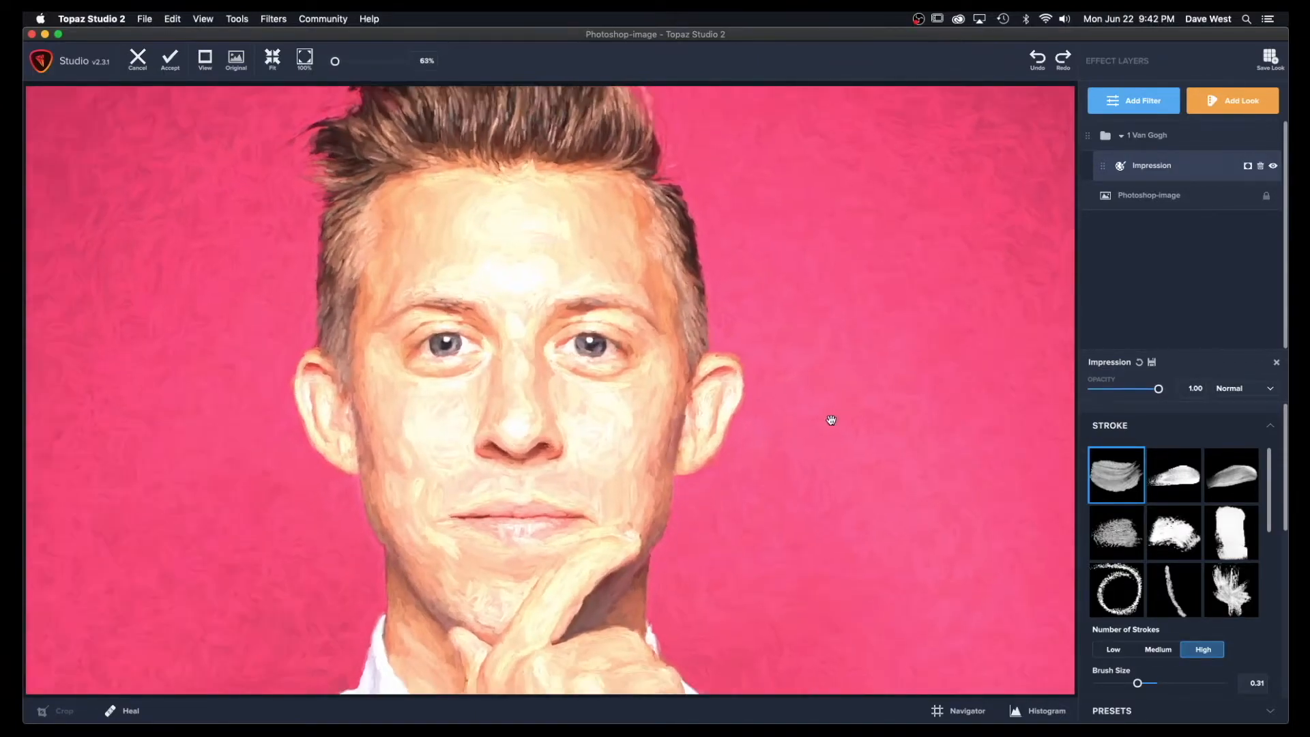
scroll(702, 623, "down", 2)
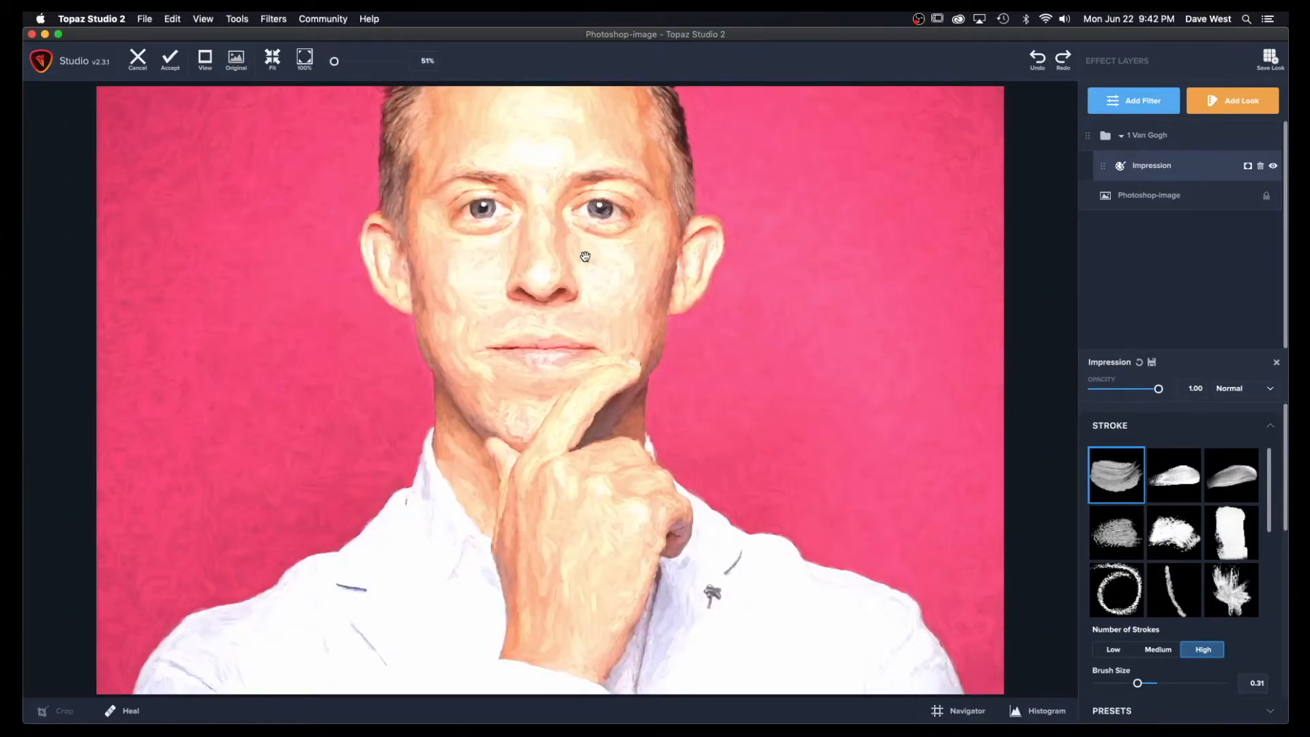
scroll(585, 260, "up", 1)
scroll(604, 247, "up", 5)
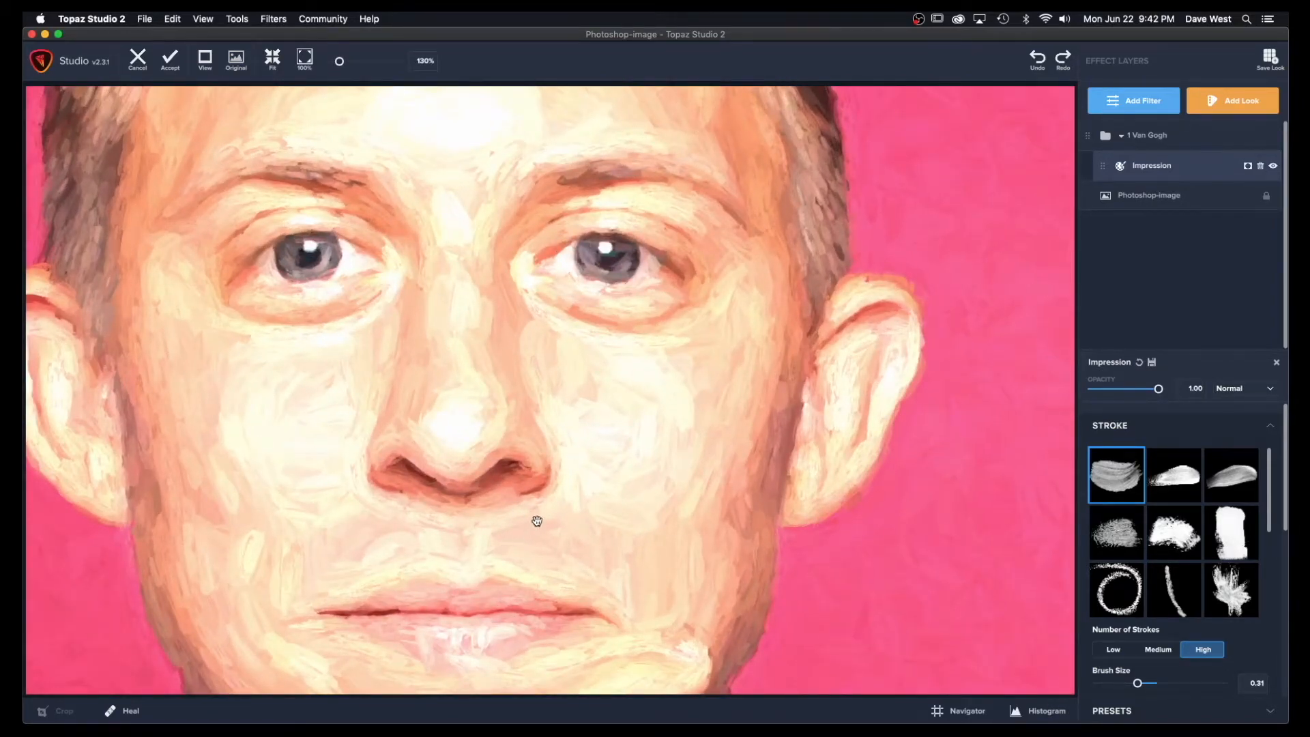
scroll(580, 494, "down", 6)
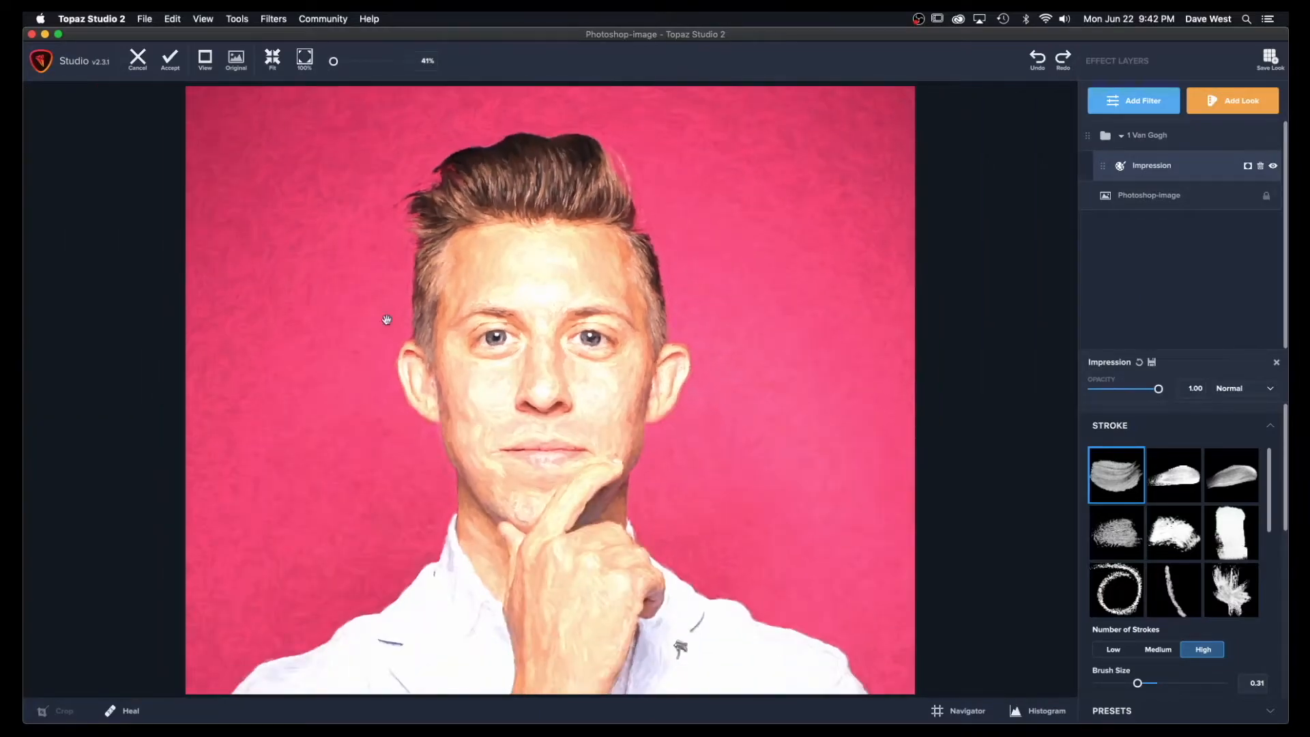
- Return the High-stroke result to Photoshop and hide the Painting High layer behind a black mask
left_click(170, 60)
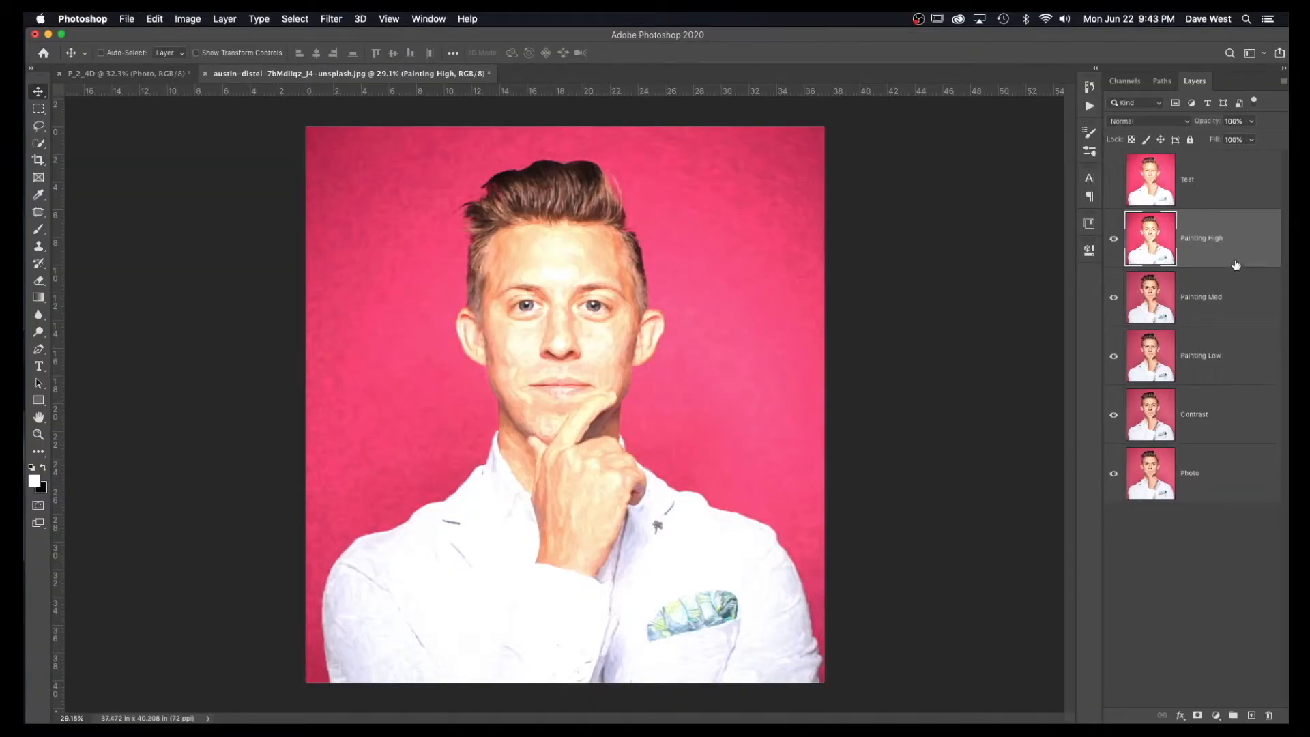
left_click(1199, 715, "alt")
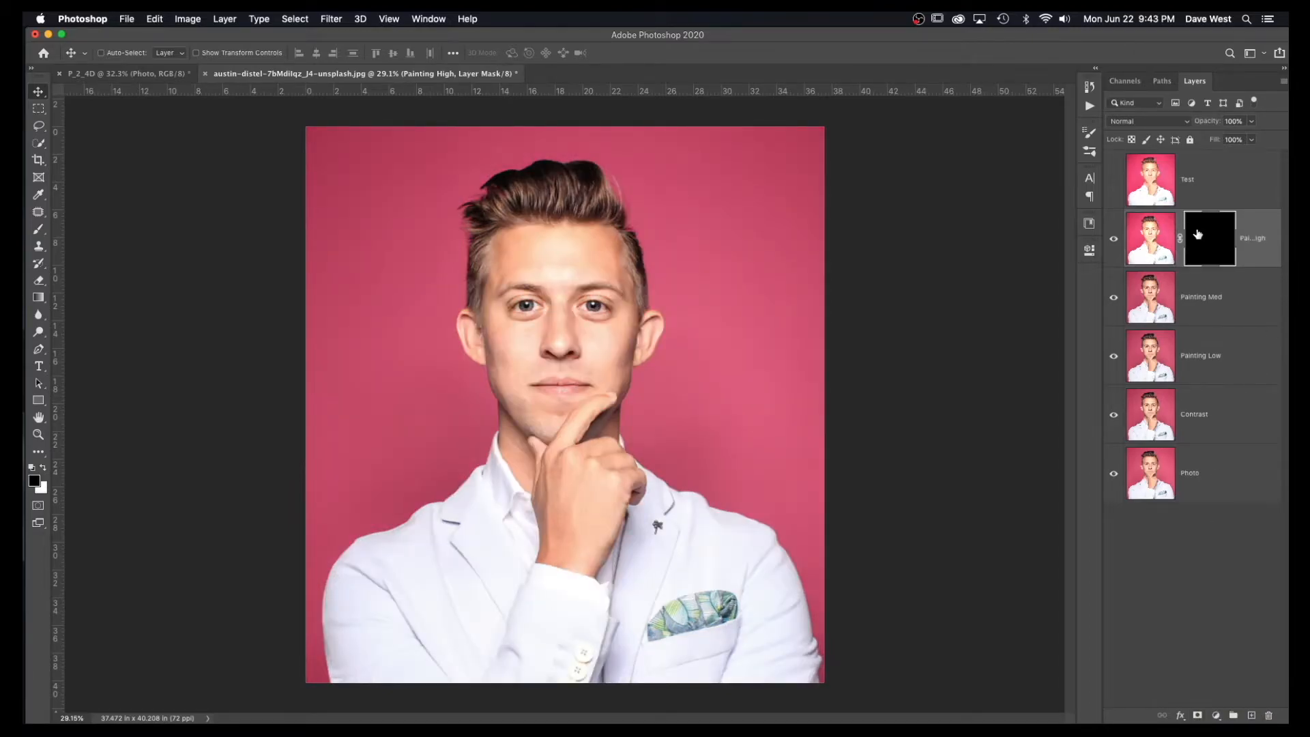
- Send the Painting Med layer to Topaz Studio 2 and apply the 1 Van Gogh look
left_click(1214, 304)
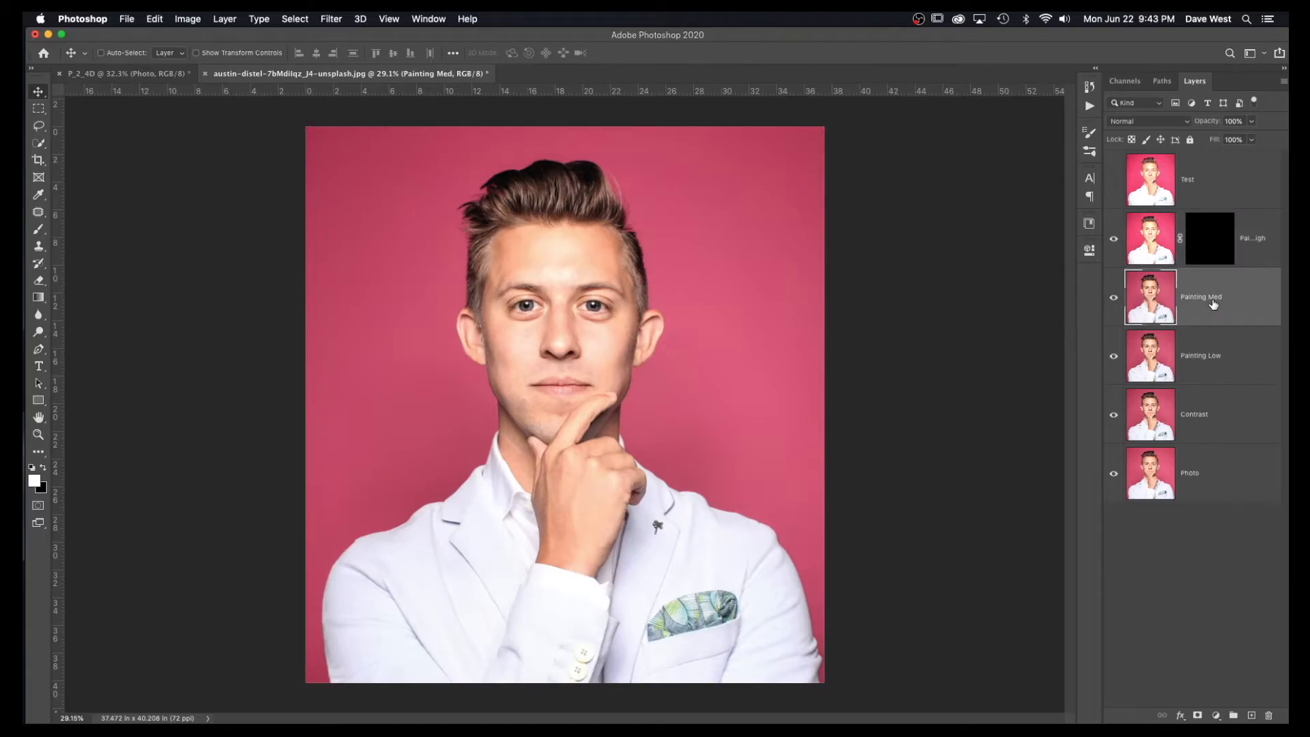
key("super+f")
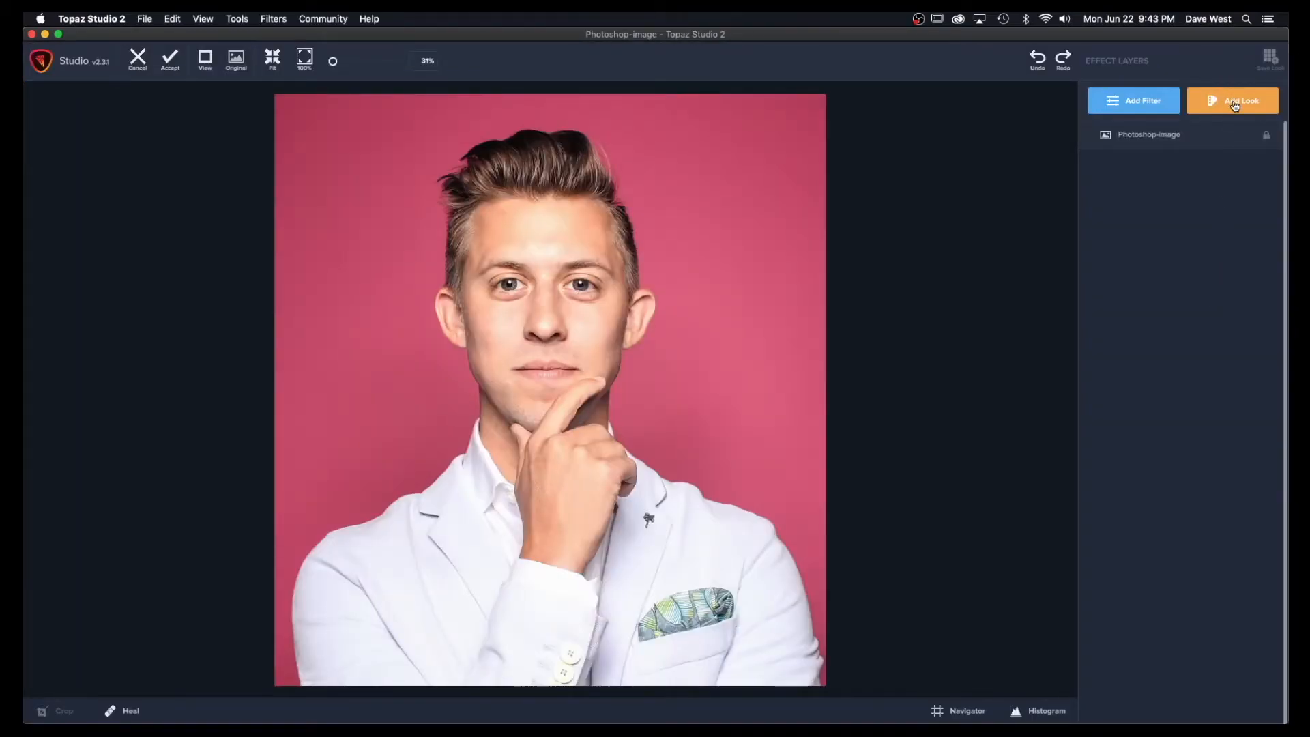
left_click(1235, 104)
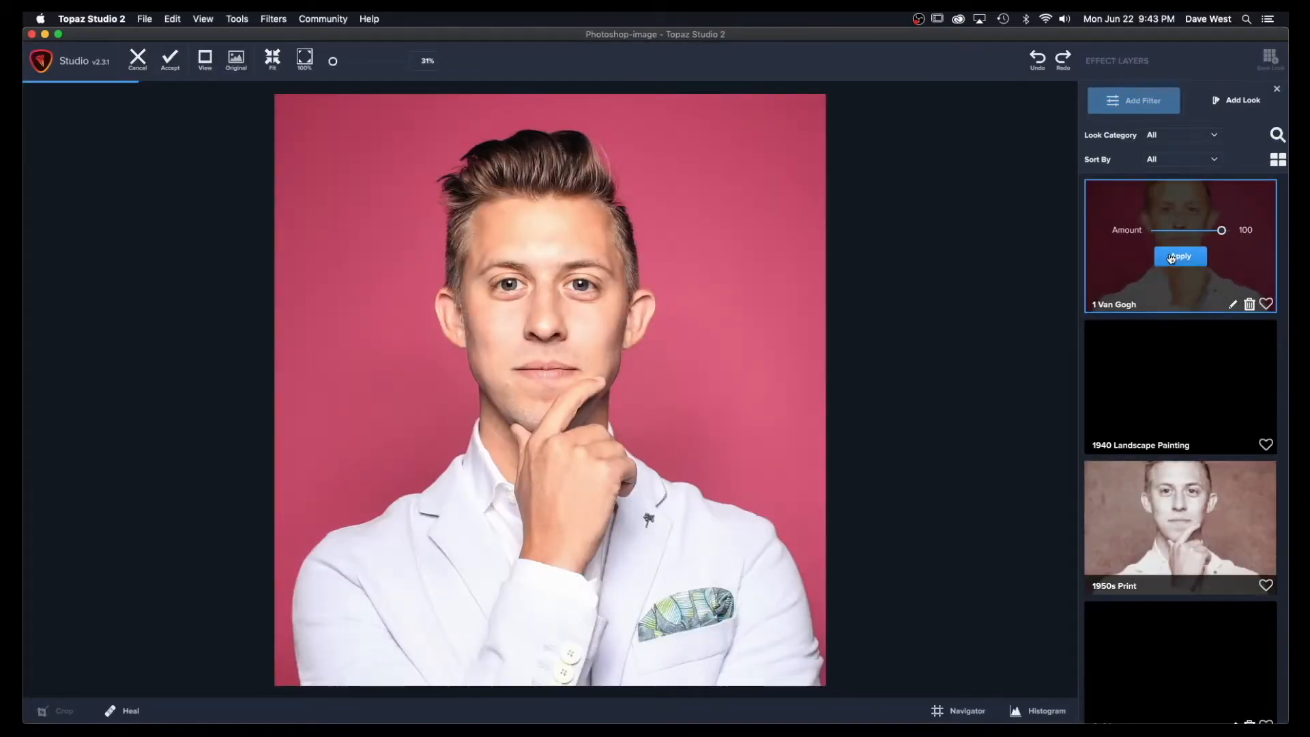
left_click(1171, 258)
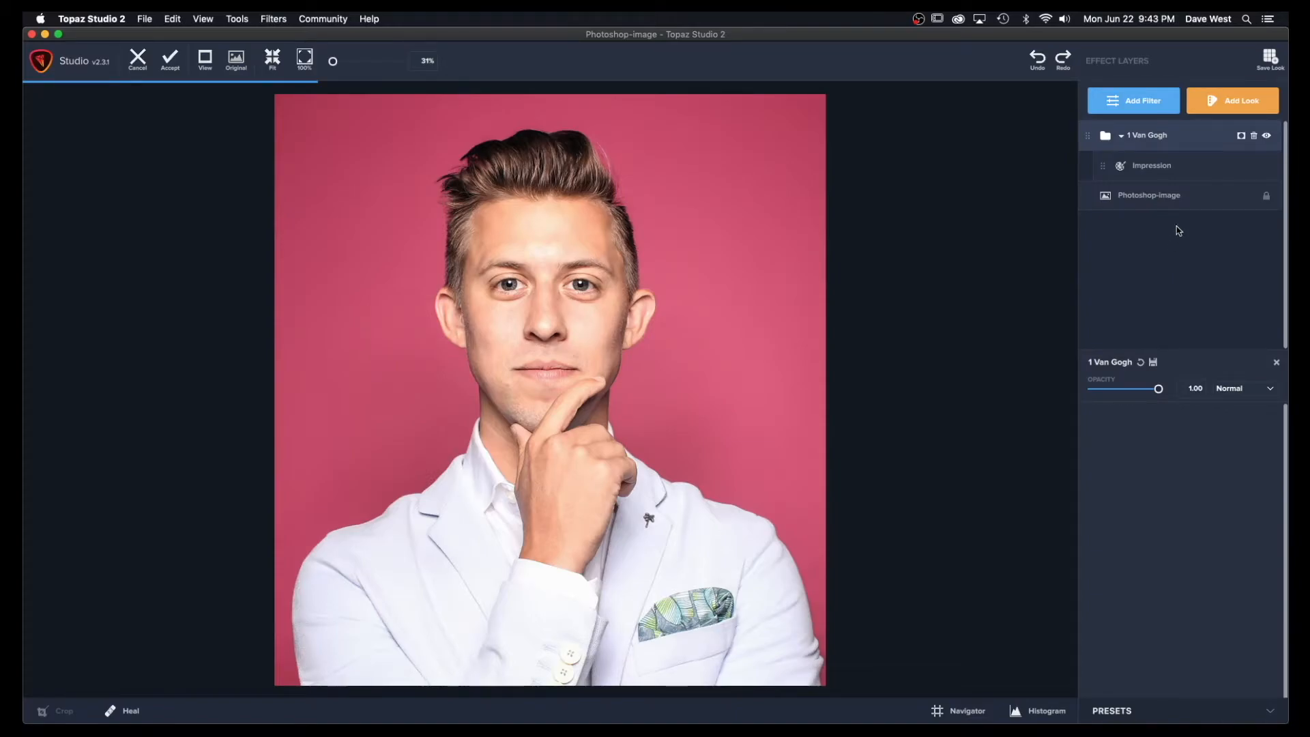
- Return Painting Med to Photoshop with the Impression strokes at Medium and hide the layer behind a black mask
left_click(1185, 167)
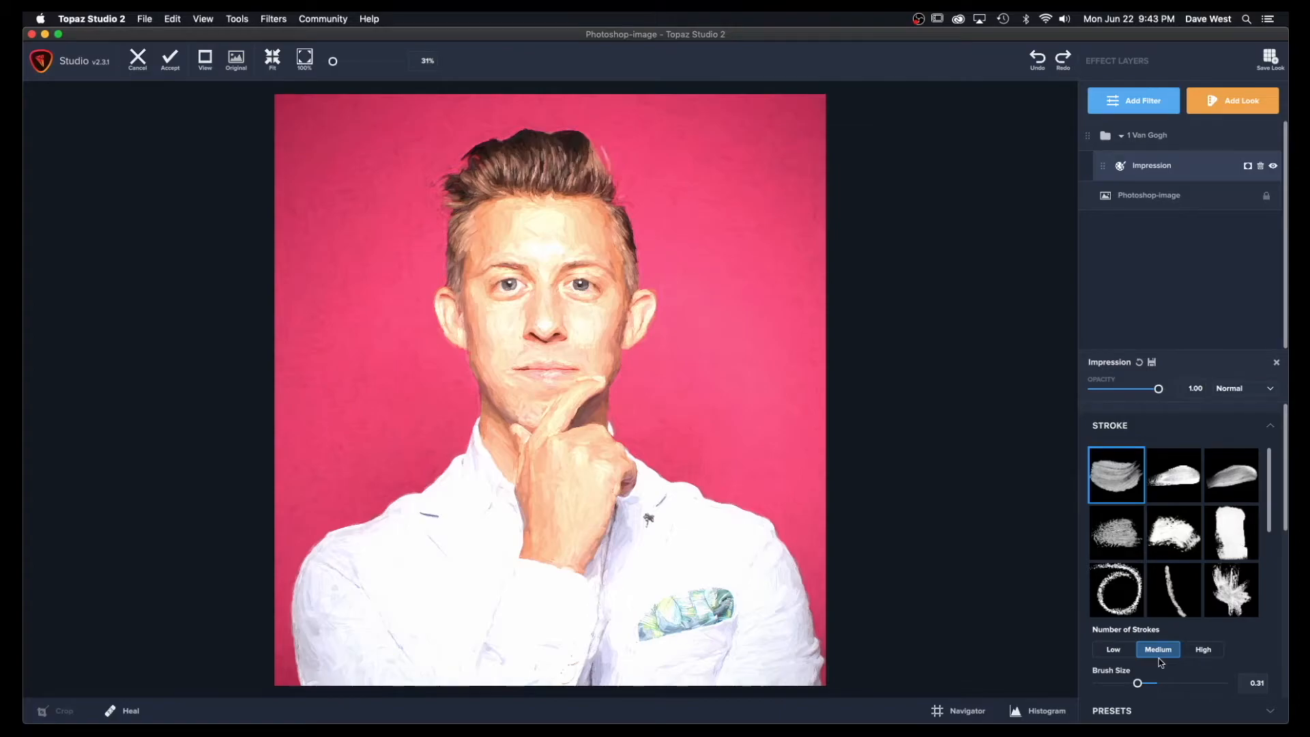
left_click(174, 66)
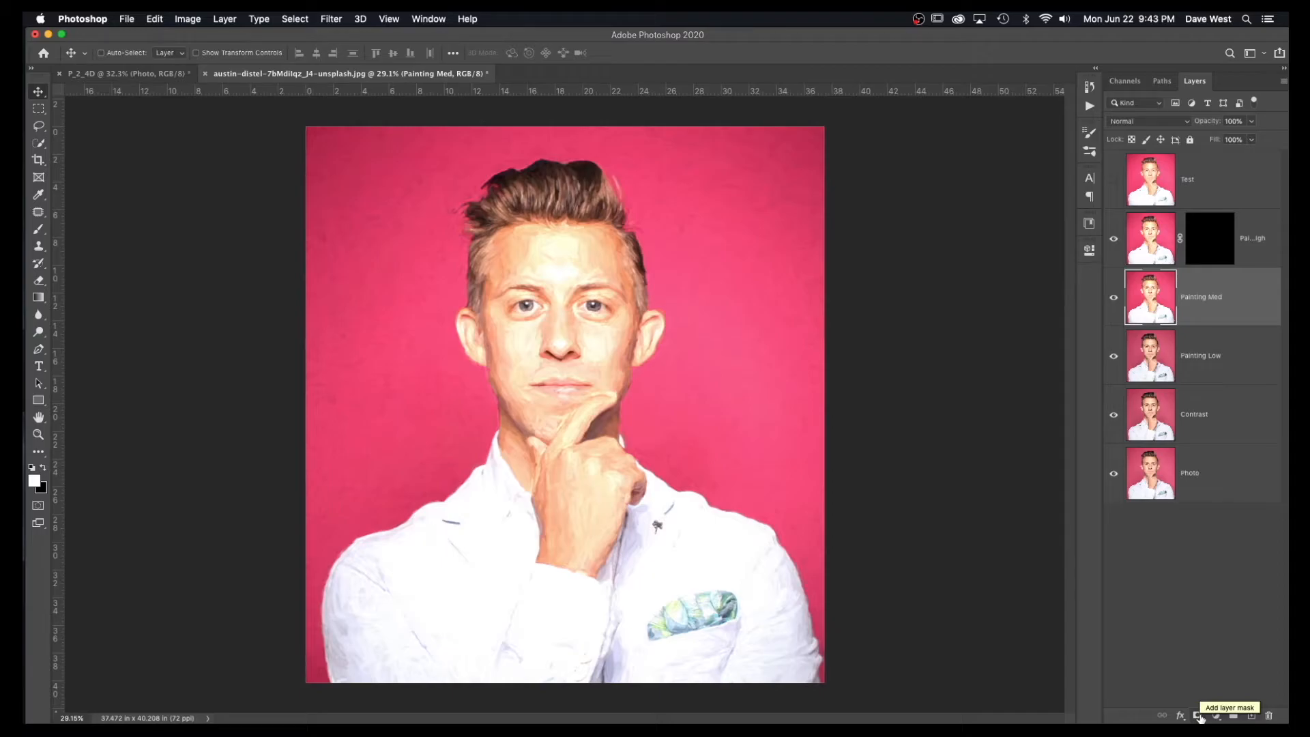
left_click(1201, 717, "alt")
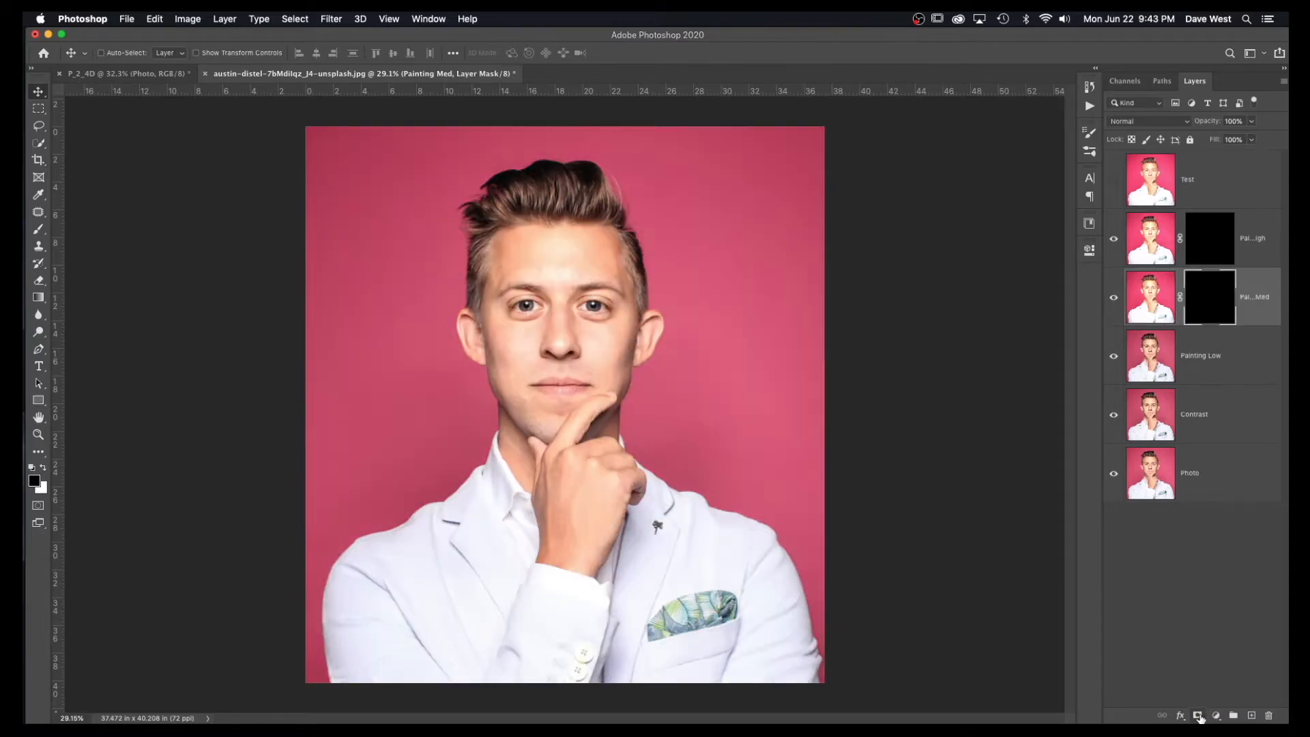
- Send the Painting Low layer to Topaz Studio 2 and apply the 1 Van Gogh look
left_click(1232, 371)
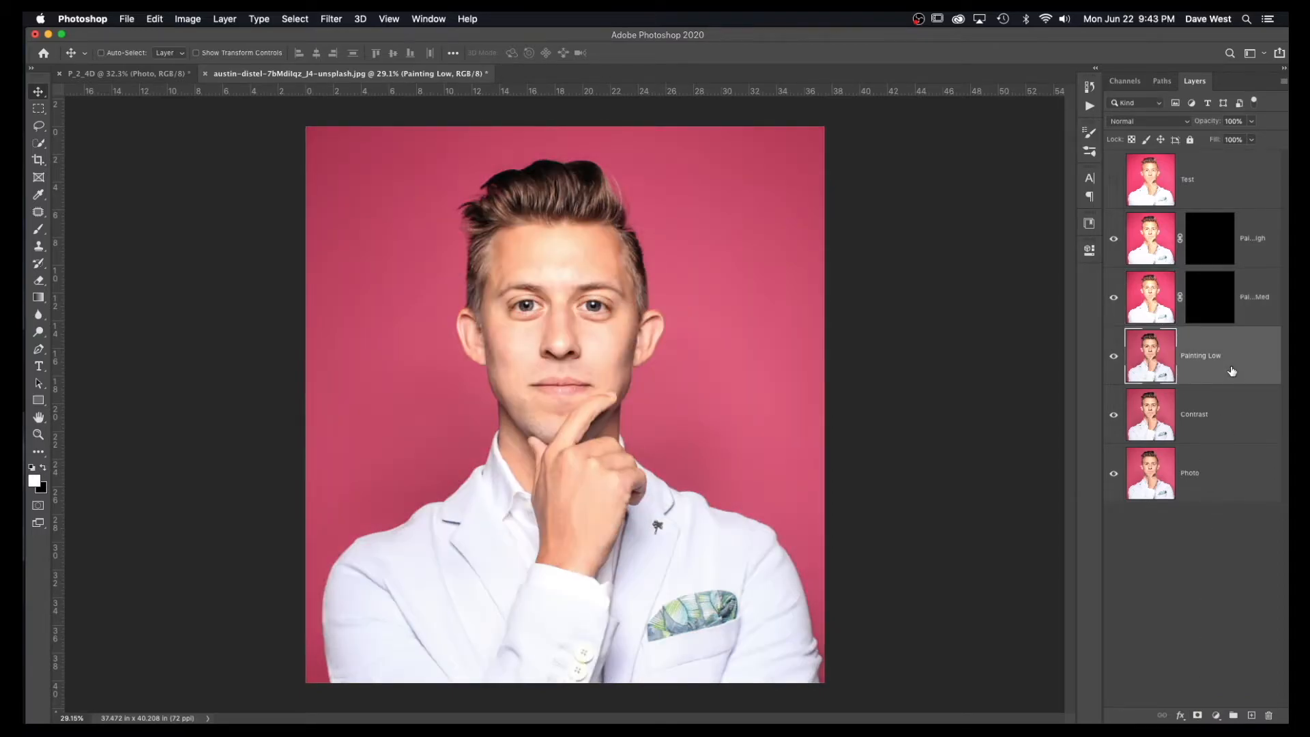
key("ctrl+super+f")
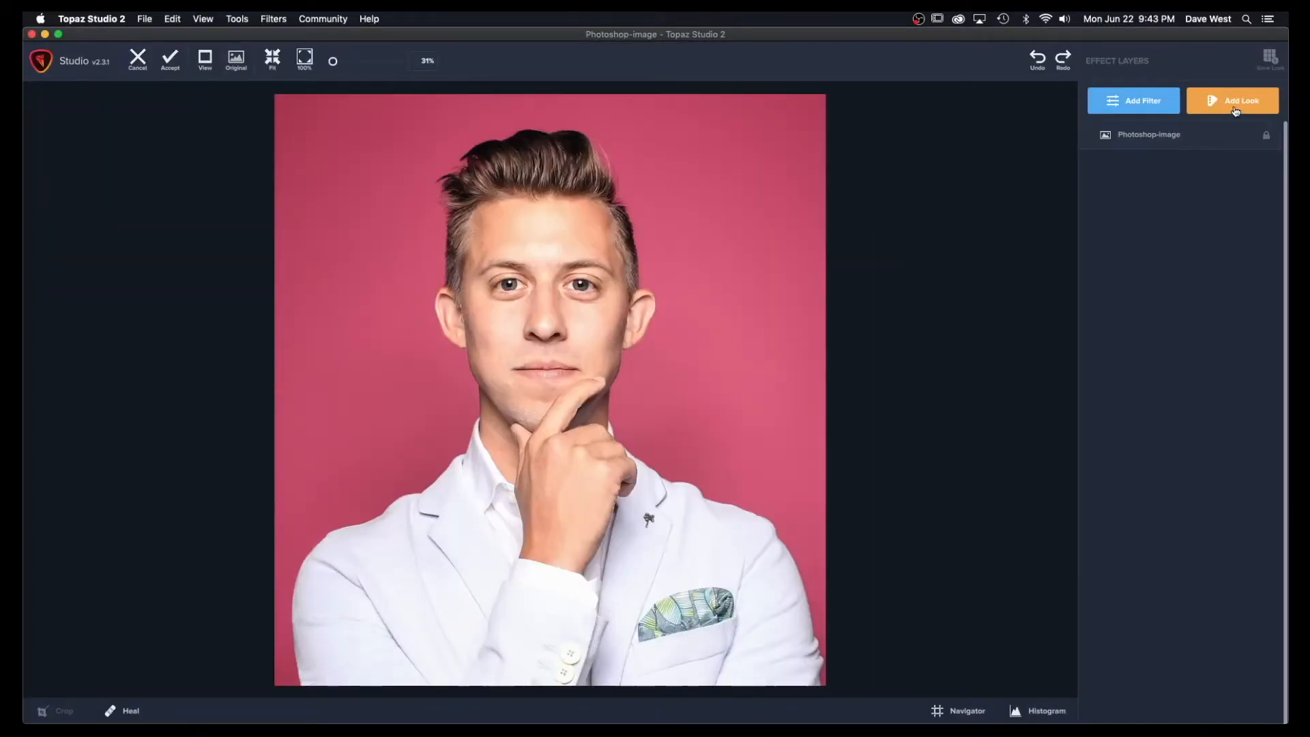
left_click(1236, 112)
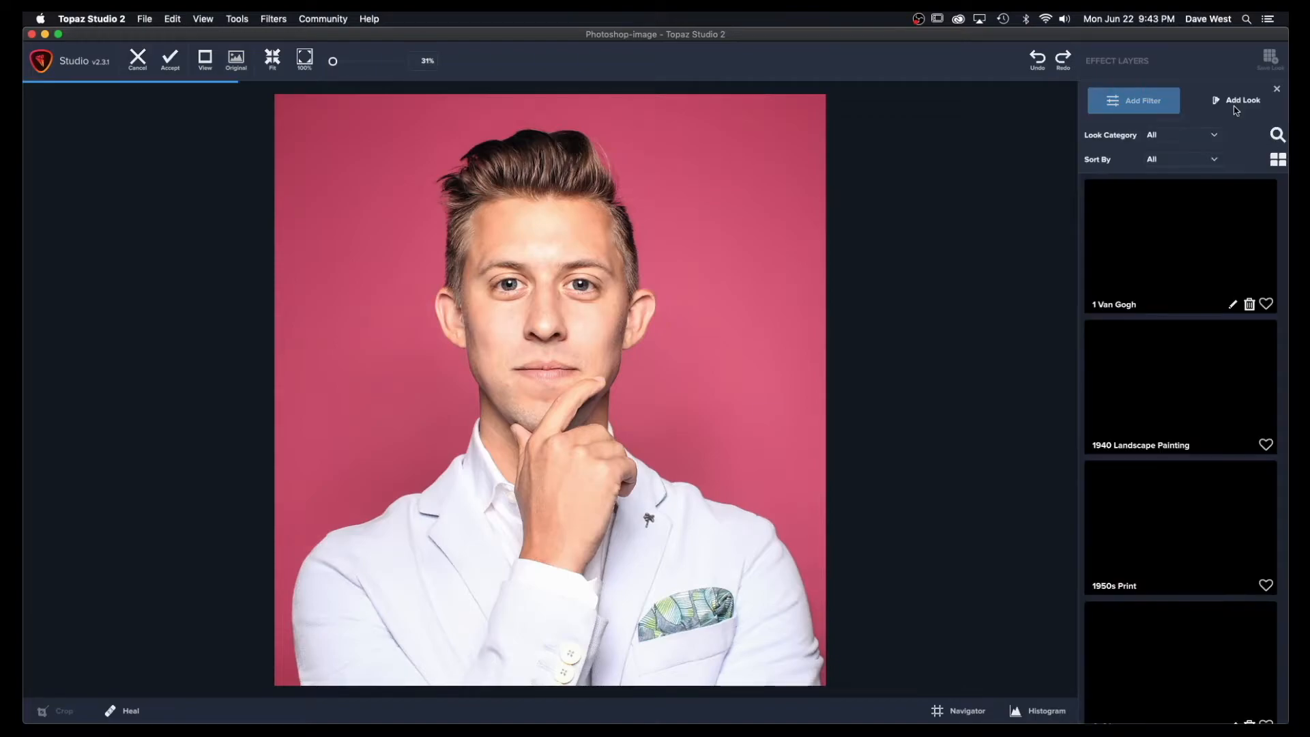
left_click(1176, 257)
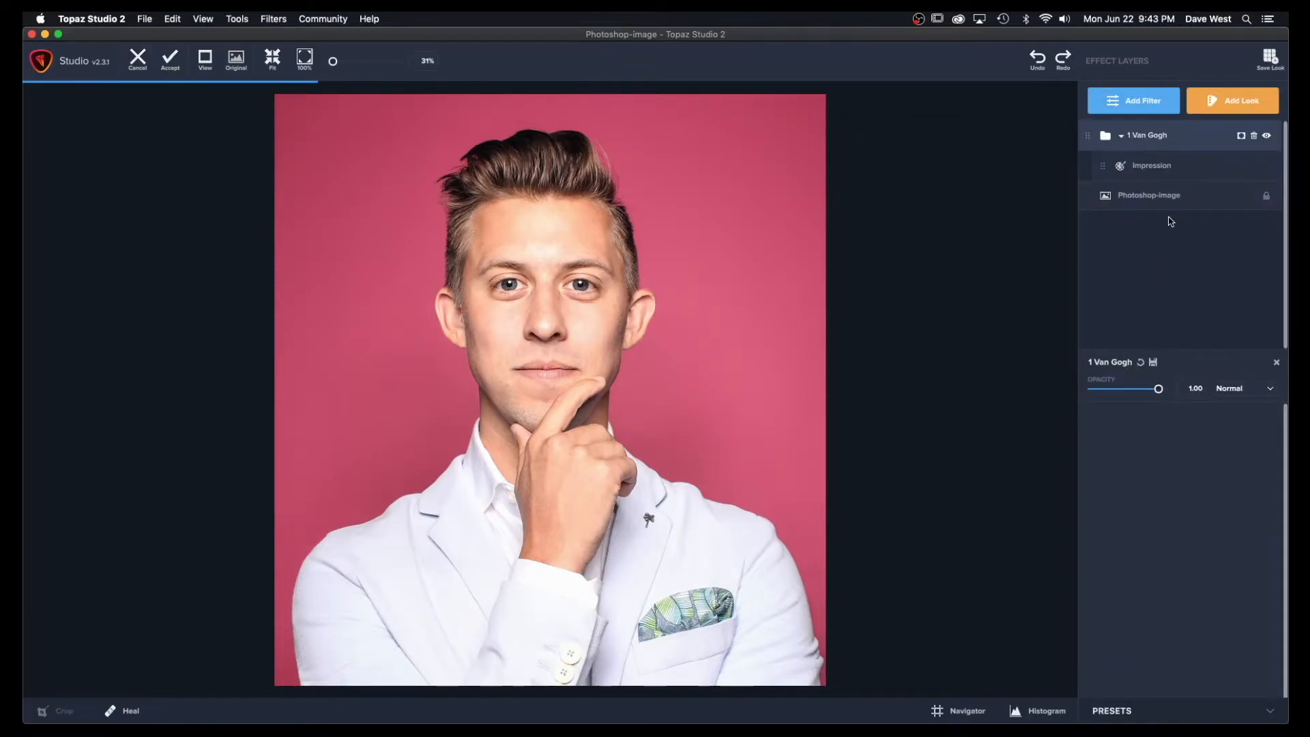
- Set the Impression filter's number of strokes to Low and return the result to Photoshop
left_click(1160, 167)
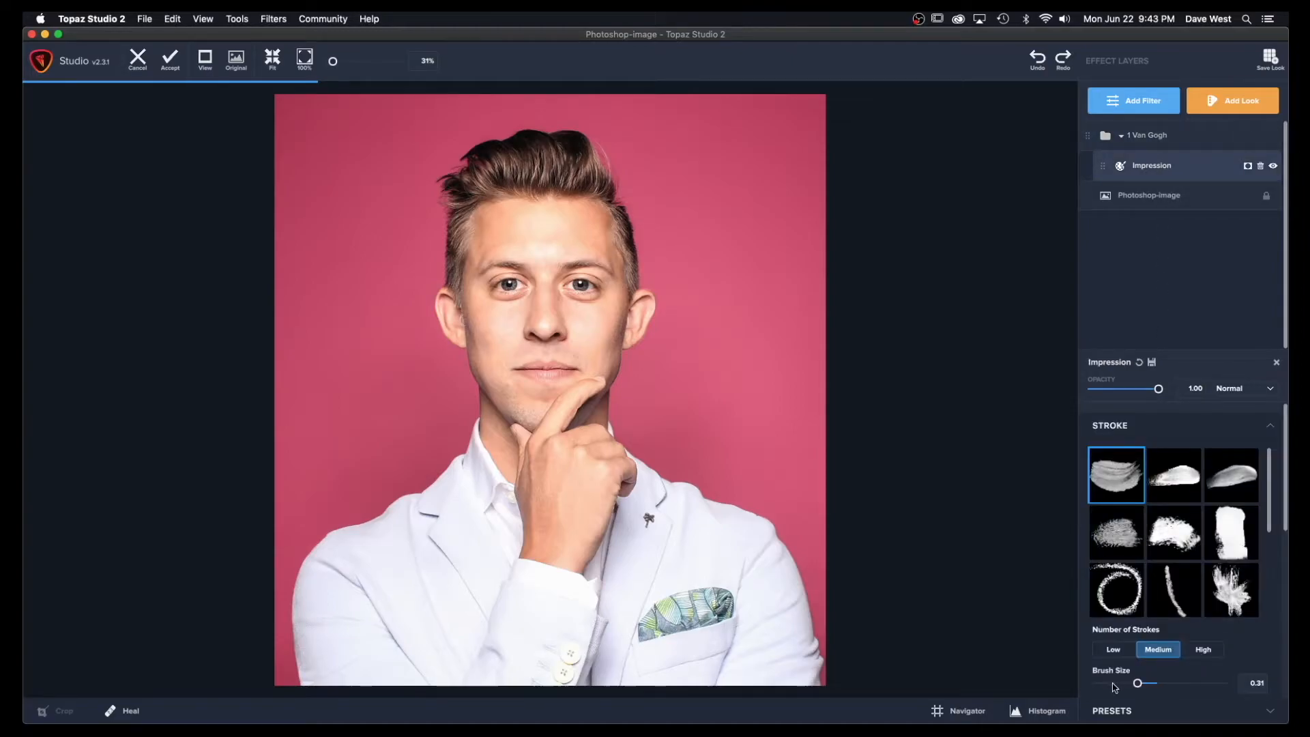
left_click(1113, 650)
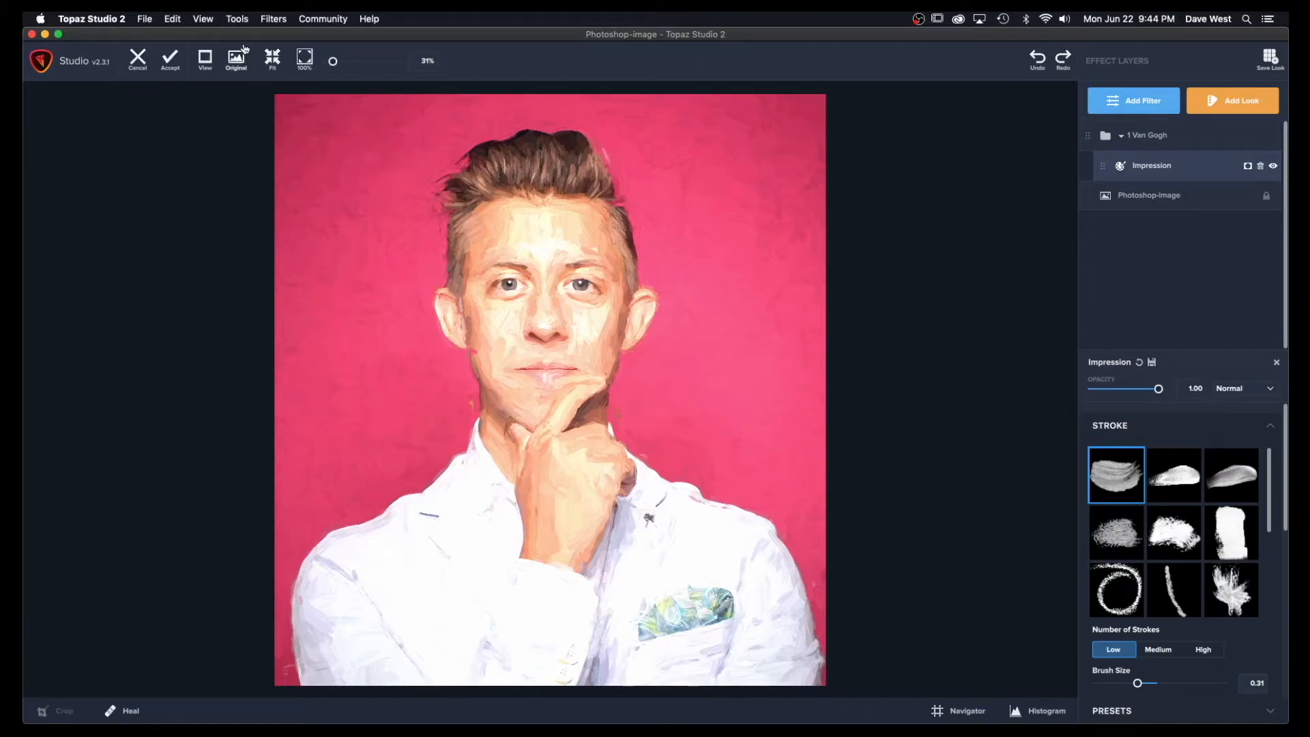
left_click(169, 60)
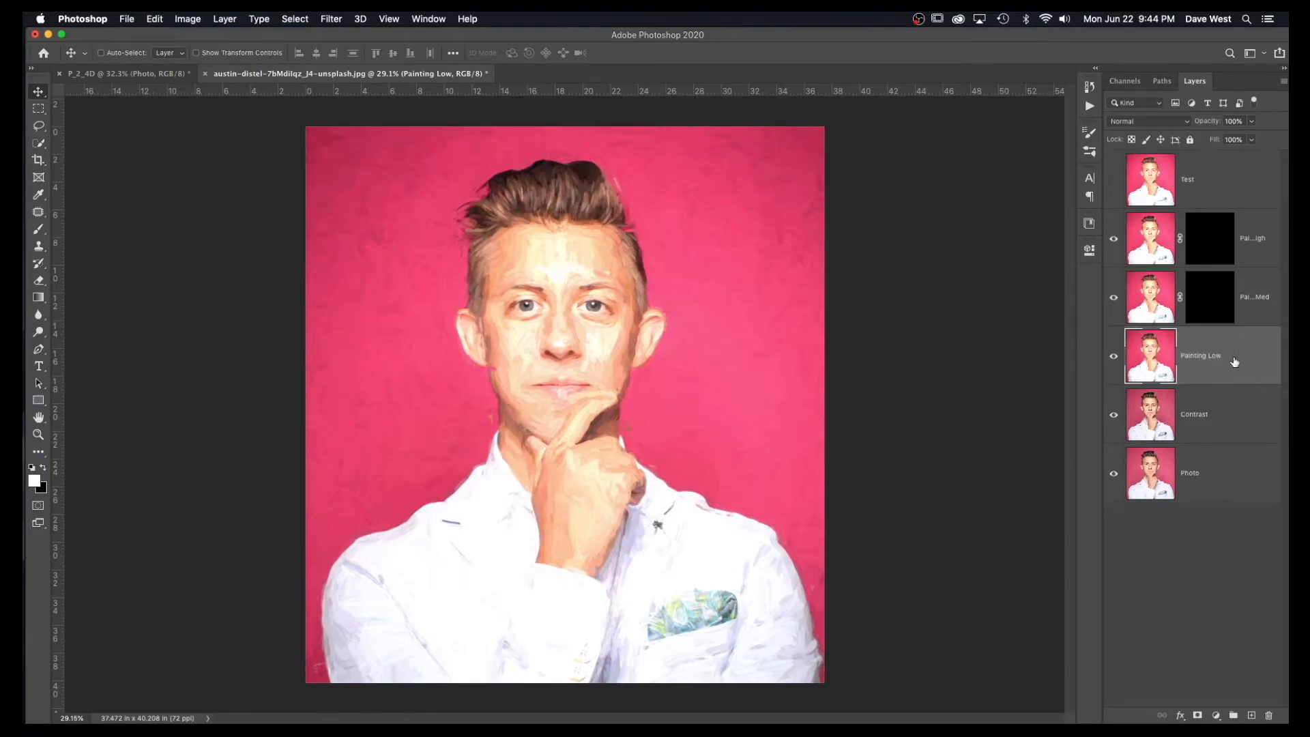
- Brush white at 8% flow on the Painting Med mask along the shoulder and sleeve edge on the pocket-square side
left_click(1209, 300)
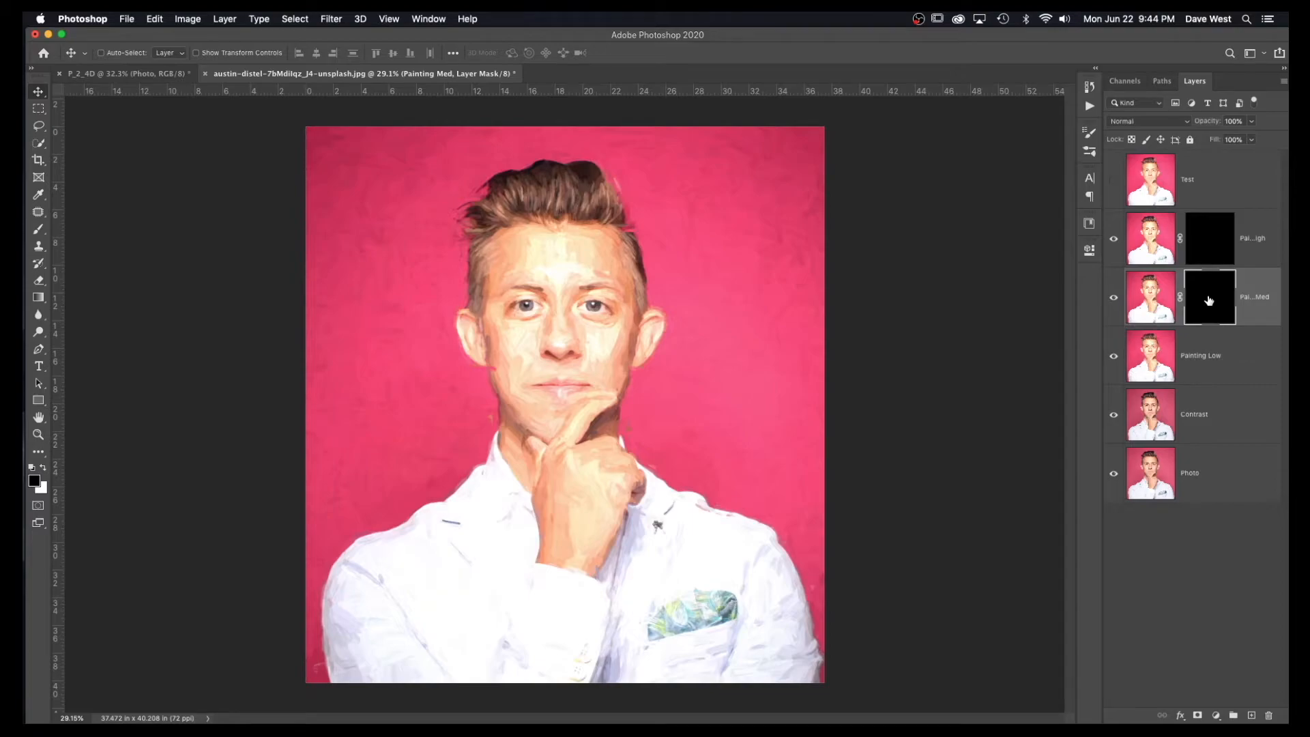
key("b")
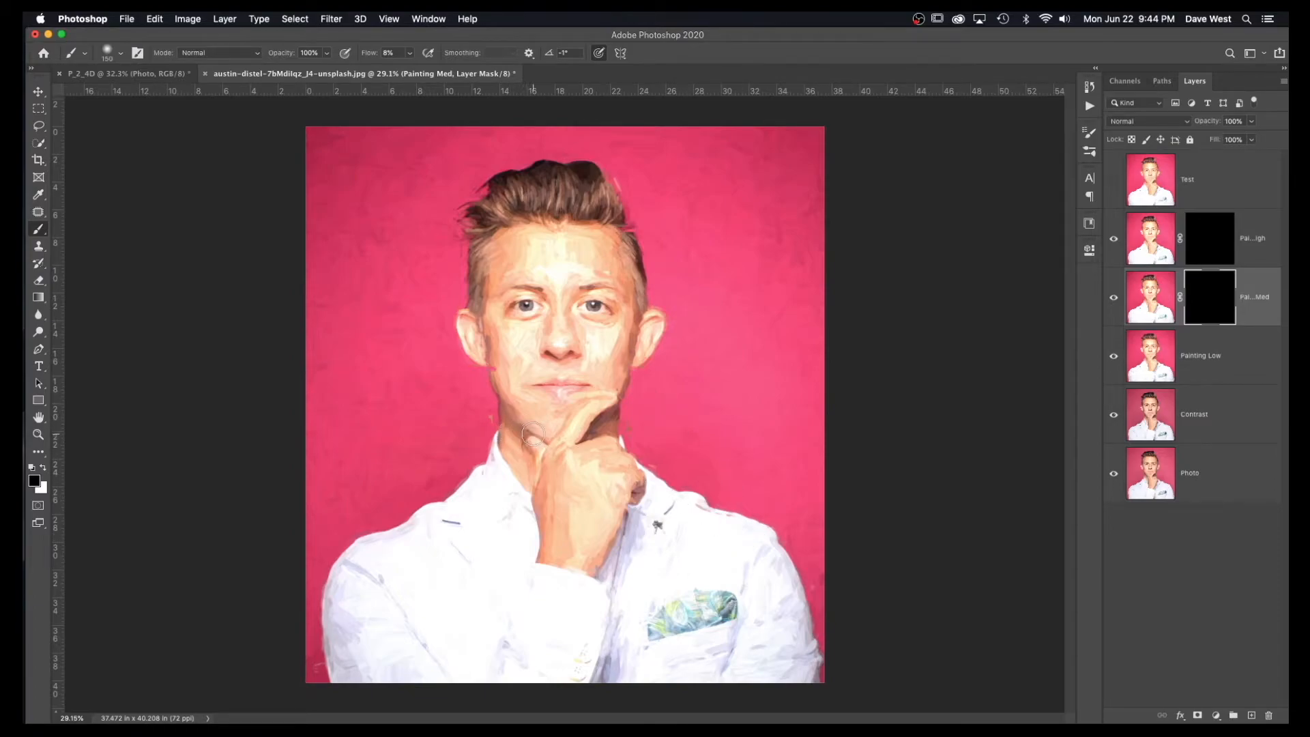
key("z")
left_click_drag(520, 406, 712, 454)
key("b")
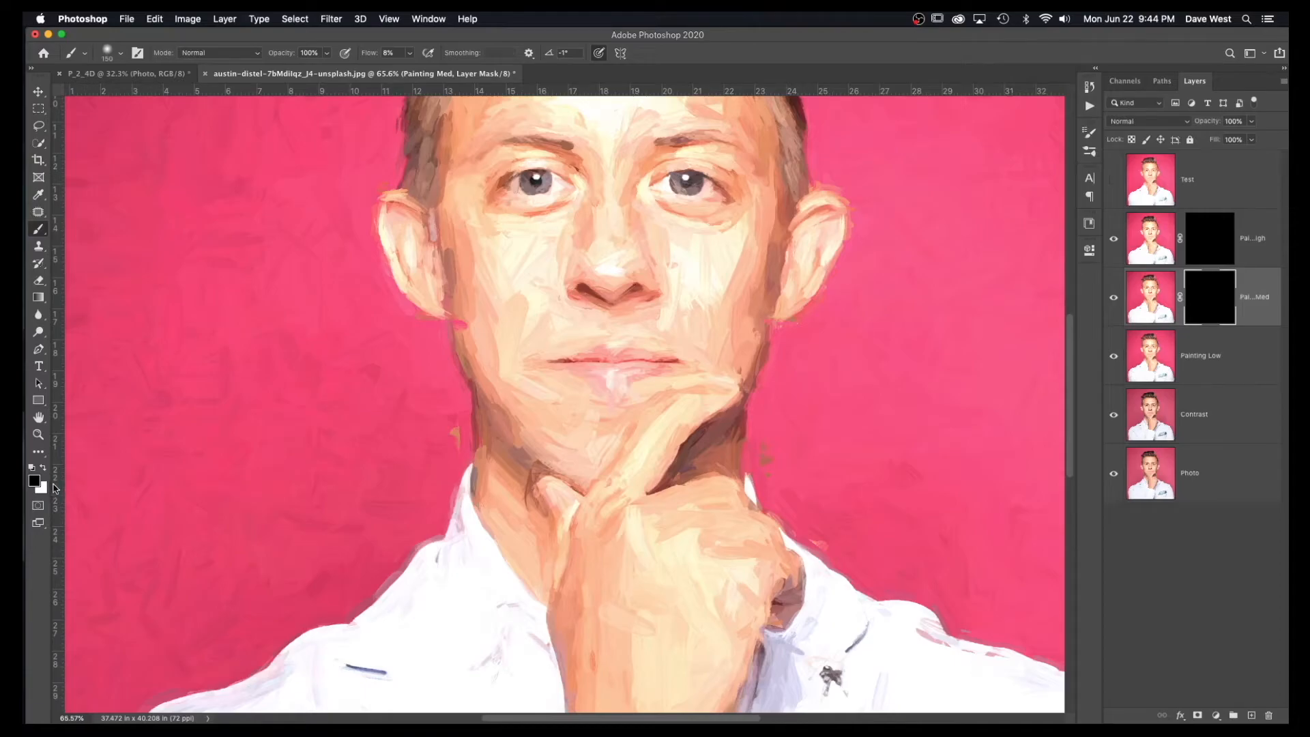
key("x")
key("x")
key("x")
key("x")
key("x")
mouse_move(772, 439)
left_mouse_down()
mouse_move(782, 483)
mouse_move(770, 444)
left_mouse_up()
mouse_move(922, 554)
left_mouse_down()
mouse_move(795, 414)
mouse_move(765, 246)
mouse_move(784, 280)
mouse_move(808, 290)
mouse_move(767, 277)
mouse_move(783, 289)
mouse_move(868, 308)
mouse_move(820, 293)
mouse_move(935, 348)
mouse_move(978, 416)
left_mouse_up()
mouse_move(1012, 465)
left_mouse_down()
mouse_move(1010, 593)
mouse_move(1032, 639)
mouse_move(1031, 706)
left_mouse_up()
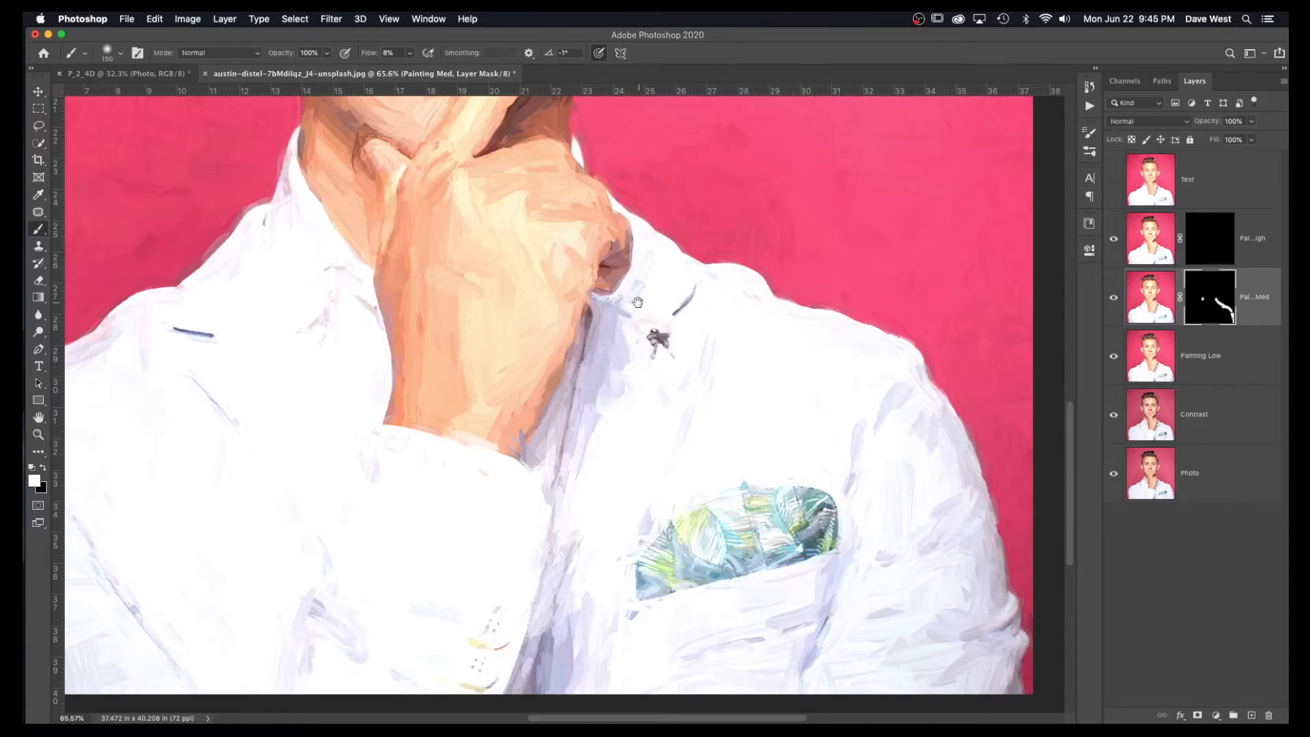
- Paint white on the Painting Med mask along the opposite collar, shoulder and sleeve outline
scroll(621, 287, "left", 8)
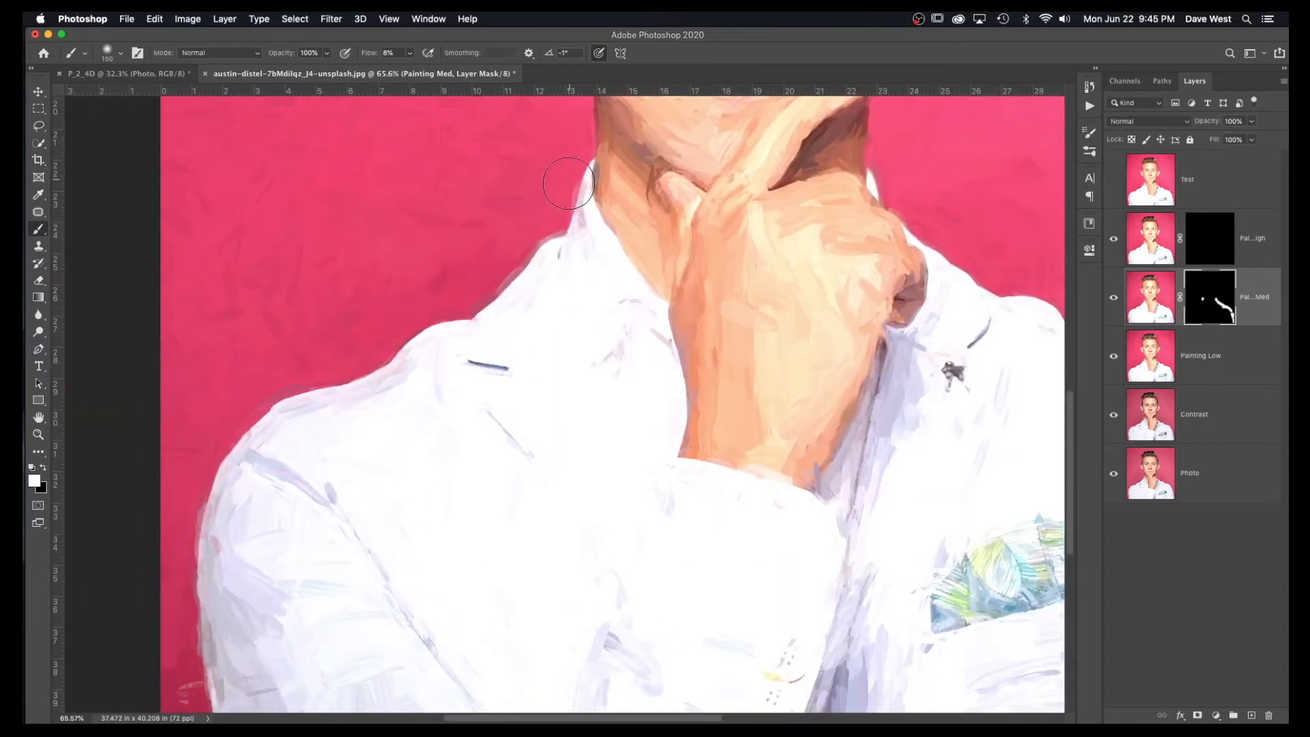
mouse_move(568, 183)
left_mouse_down()
mouse_move(518, 279)
mouse_move(541, 260)
mouse_move(473, 323)
mouse_move(493, 300)
mouse_move(419, 341)
mouse_move(432, 337)
mouse_move(361, 398)
mouse_move(376, 381)
mouse_move(262, 414)
mouse_move(194, 507)
mouse_move(191, 678)
left_mouse_up()
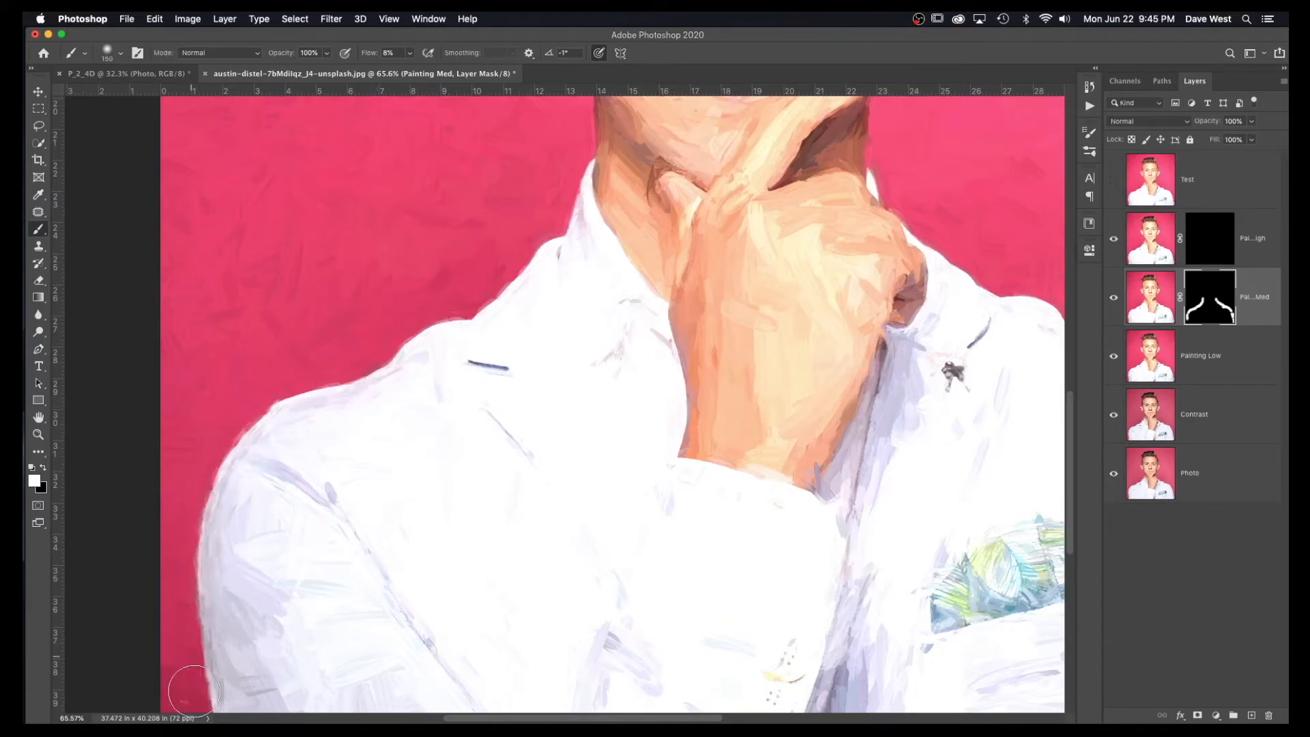
scroll(238, 614, "down", 5)
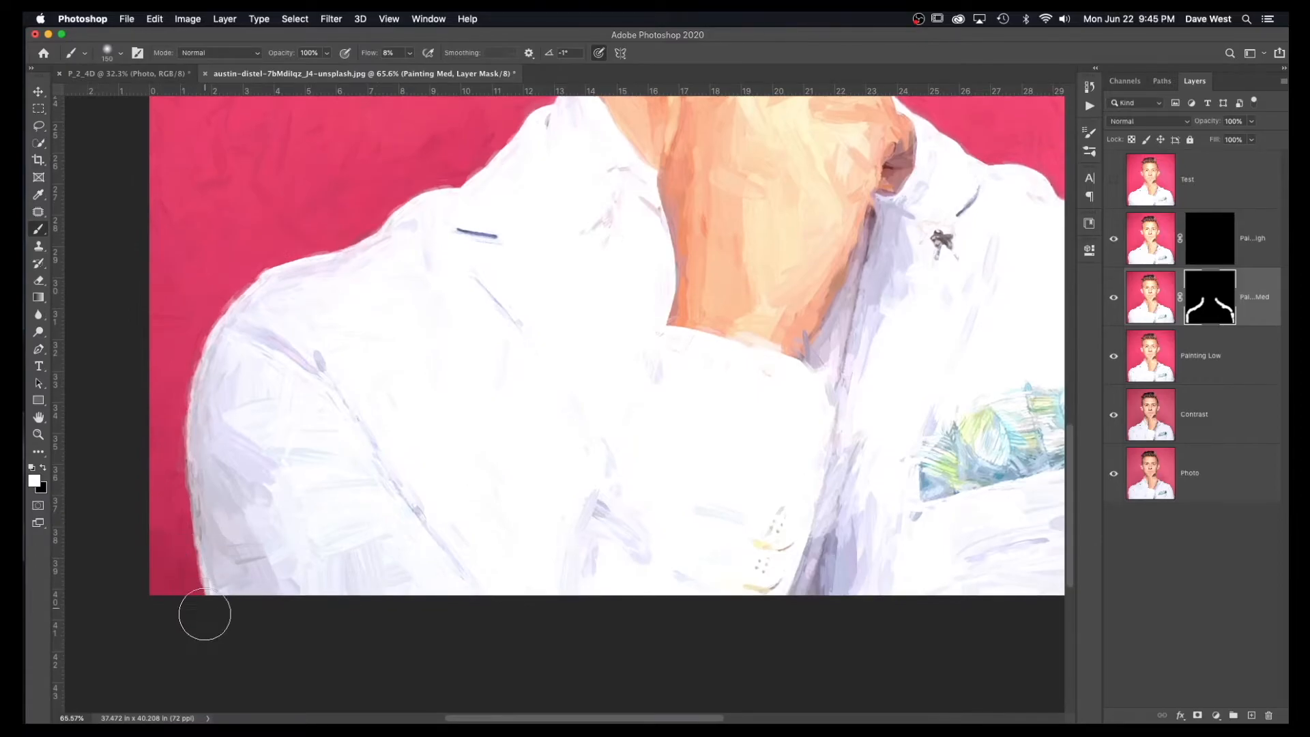
- Paint white on the Painting Med mask around the hand's edge and along the wrist at the jacket cuff
key("super+0")
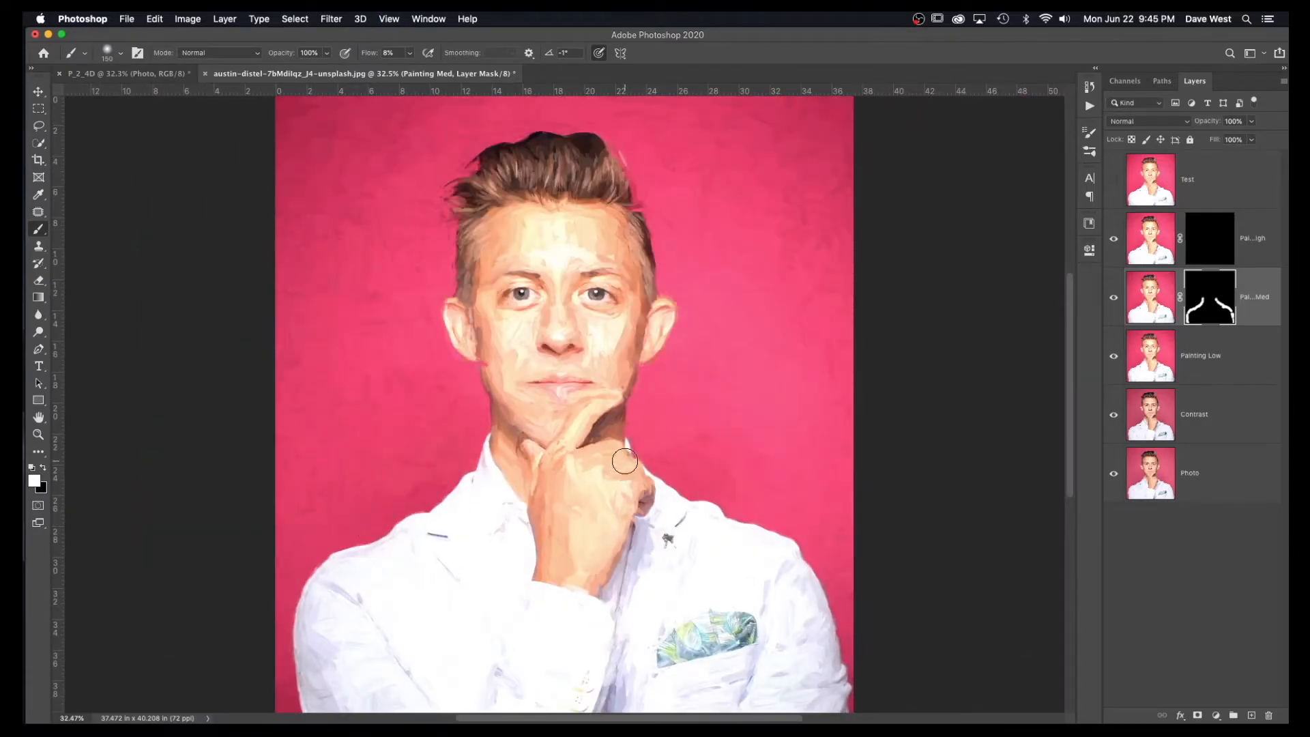
left_click_drag(638, 363, 616, 406)
left_click_drag(646, 623, 630, 485)
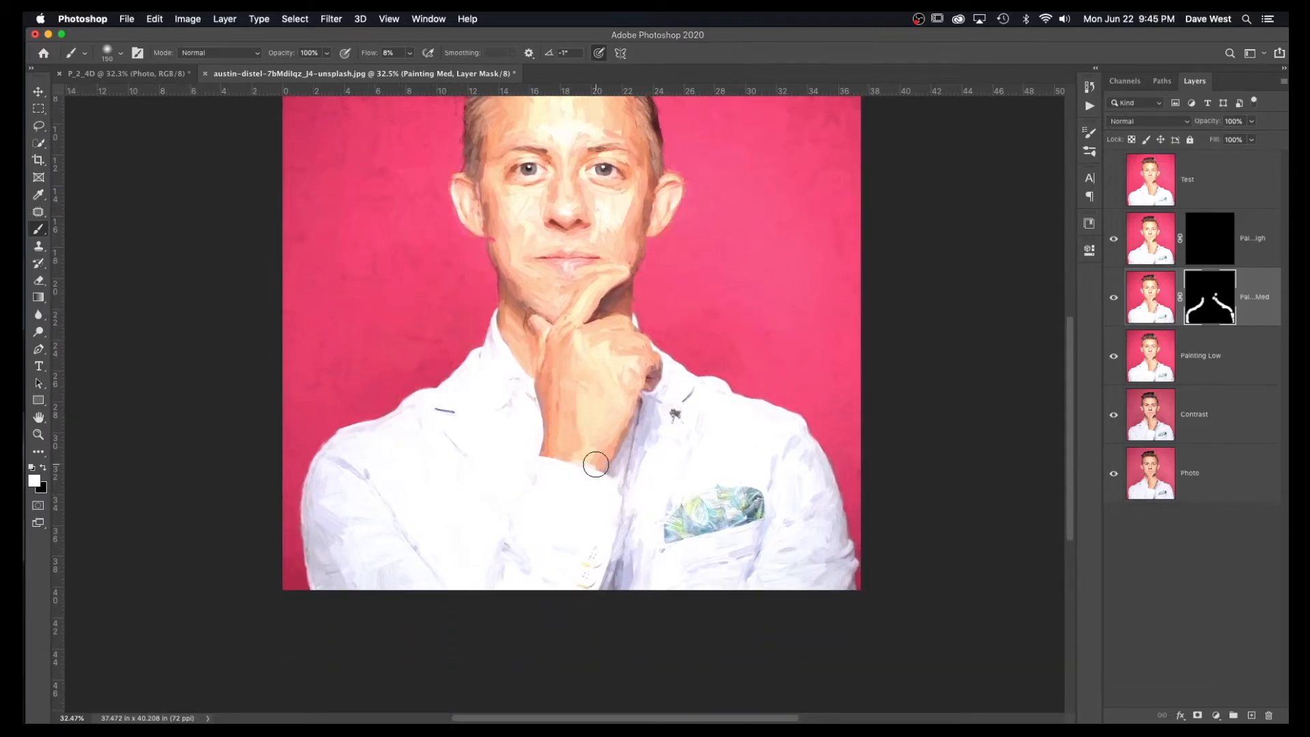
mouse_move(588, 466)
left_mouse_down()
mouse_move(541, 459)
mouse_move(551, 470)
left_mouse_up()
- Paint white on the Painting Med mask around the fingers, neck and shirt collar below the chin
key("super+space")
mouse_move(520, 315)
left_mouse_down()
mouse_move(567, 321)
mouse_move(552, 342)
mouse_move(512, 288)
mouse_move(541, 292)
mouse_move(503, 219)
left_mouse_up()
left_click_drag(787, 293, 863, 253)
mouse_move(555, 360)
left_mouse_down()
mouse_move(558, 480)
mouse_move(882, 548)
mouse_move(890, 527)
mouse_move(873, 572)
mouse_move(879, 633)
left_mouse_up()
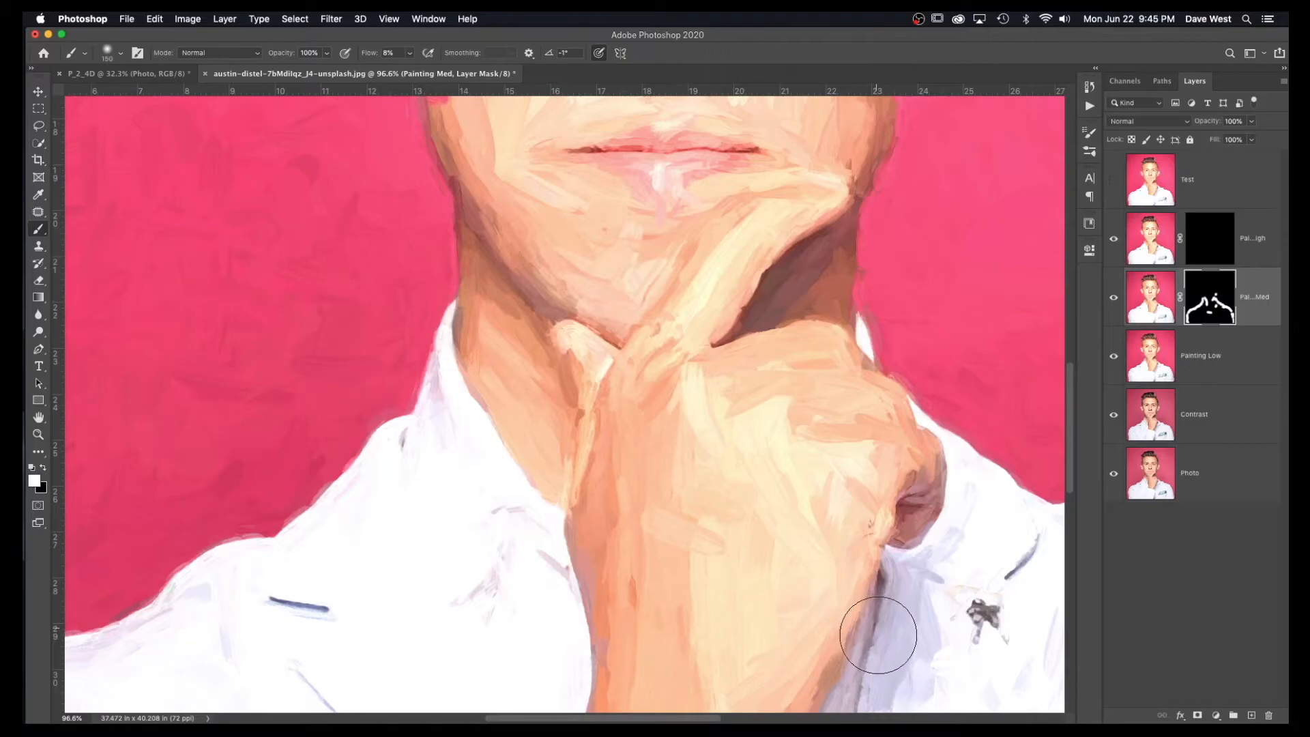
- Paint white on the Painting Med mask over the edges of both ears
left_click_drag(513, 333, 506, 566)
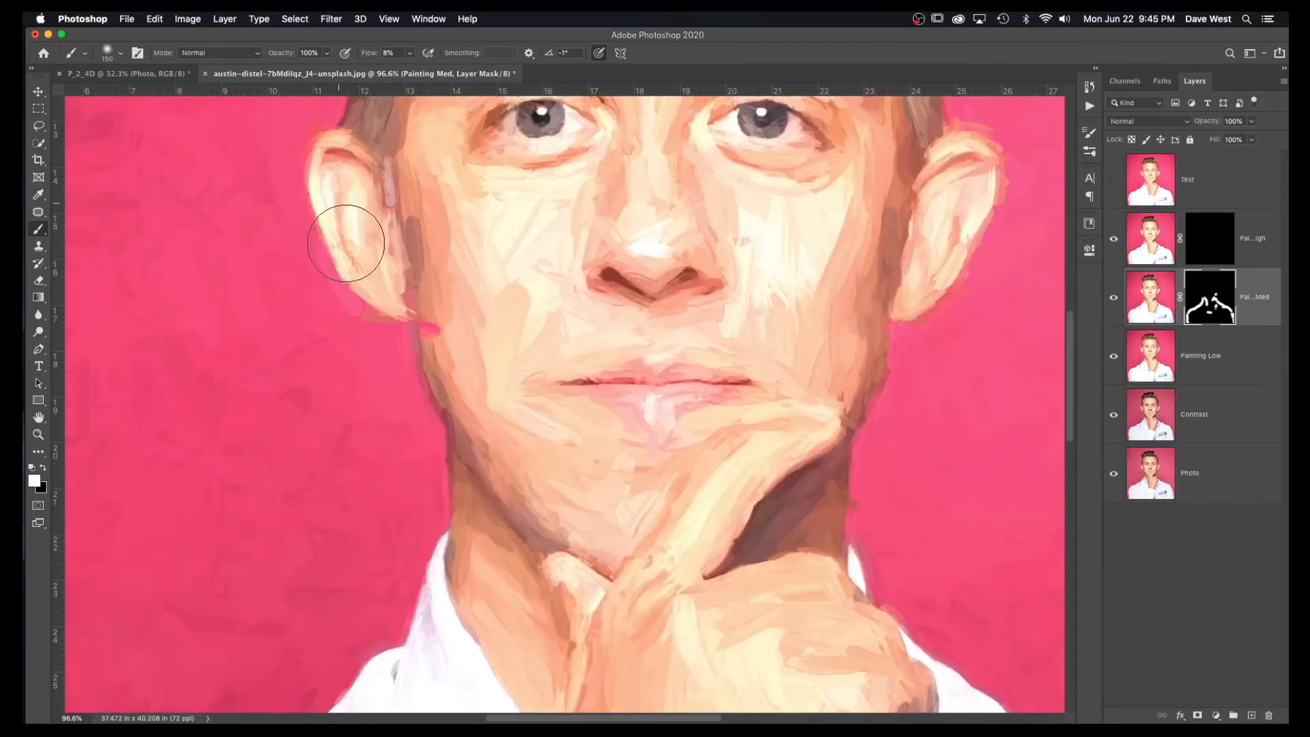
mouse_move(956, 211)
left_mouse_down()
mouse_move(984, 150)
mouse_move(959, 299)
left_mouse_up()
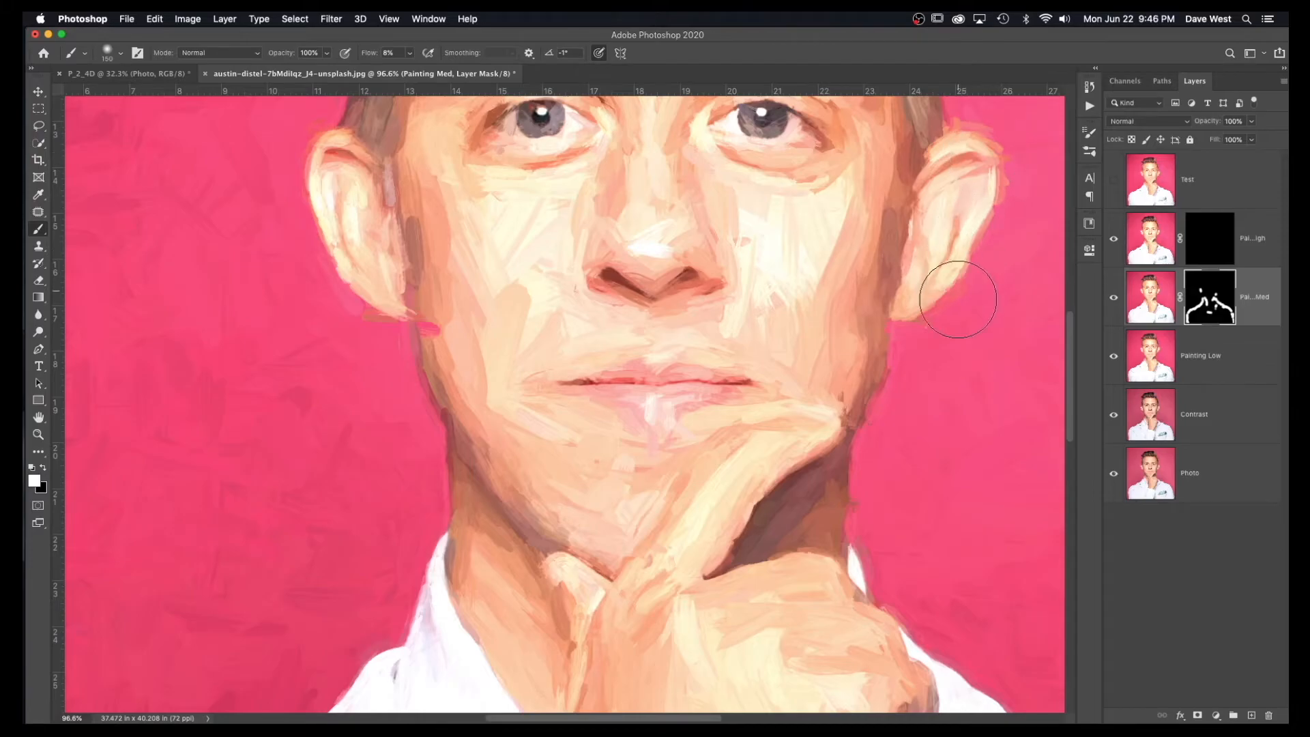
left_click_drag(687, 234, 661, 623)
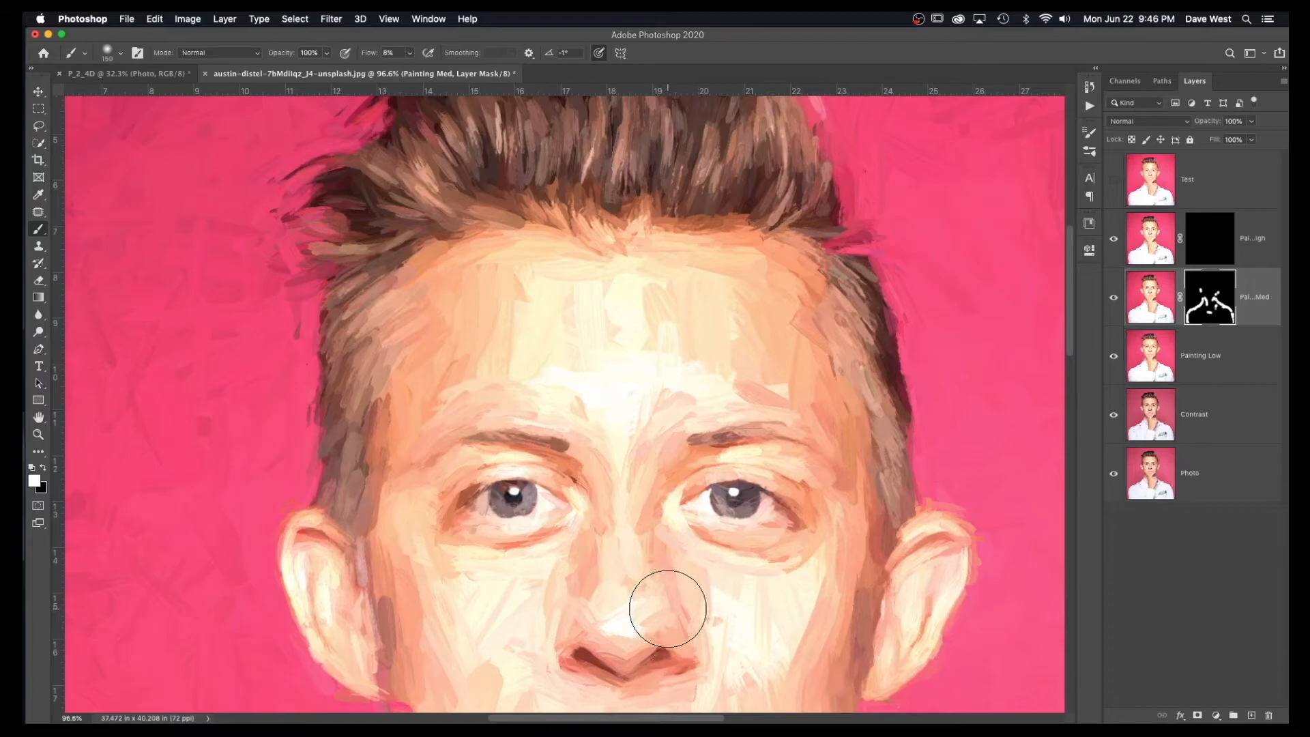
key("super+0")
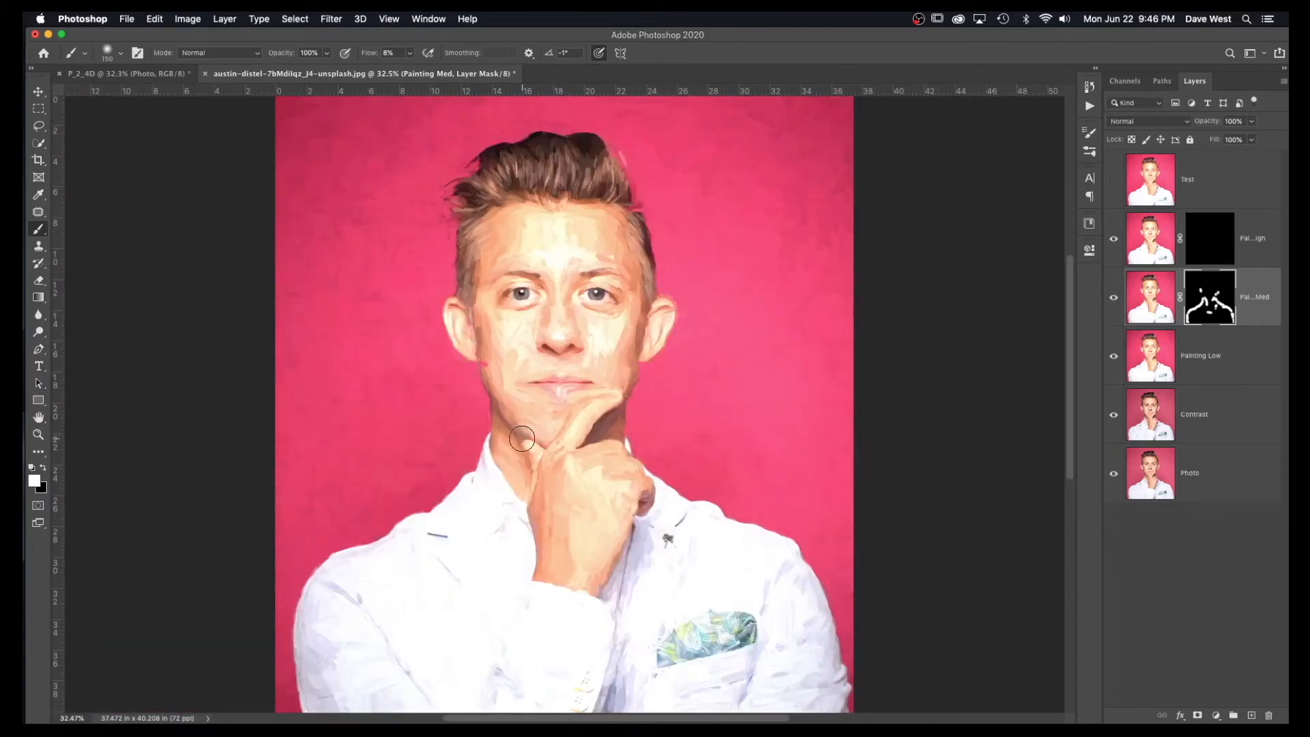
- Paint white on the Painting Med mask over the jawline, nose, brows, mouth and fingertip
left_click_drag(489, 359, 500, 396)
left_click_drag(571, 328, 600, 367)
mouse_move(590, 267)
left_mouse_down()
mouse_move(512, 267)
mouse_move(571, 261)
mouse_move(556, 311)
mouse_move(555, 255)
mouse_move(589, 271)
mouse_move(513, 250)
mouse_move(690, 255)
mouse_move(556, 221)
mouse_move(553, 234)
mouse_move(519, 225)
mouse_move(482, 257)
mouse_move(489, 270)
mouse_move(640, 271)
mouse_move(566, 266)
left_mouse_up()
key("super+space")
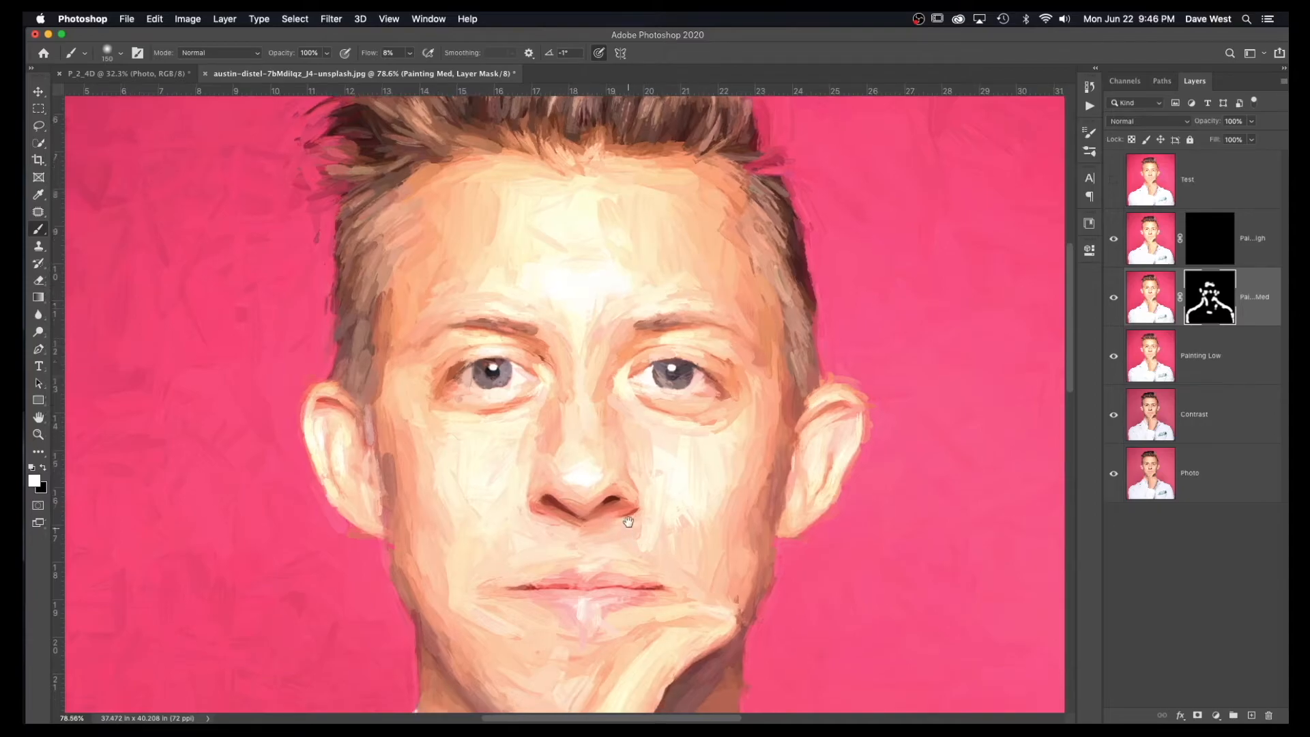
left_click_drag(631, 553, 647, 337)
left_click_drag(635, 421, 501, 396)
left_click_drag(715, 408, 700, 393)
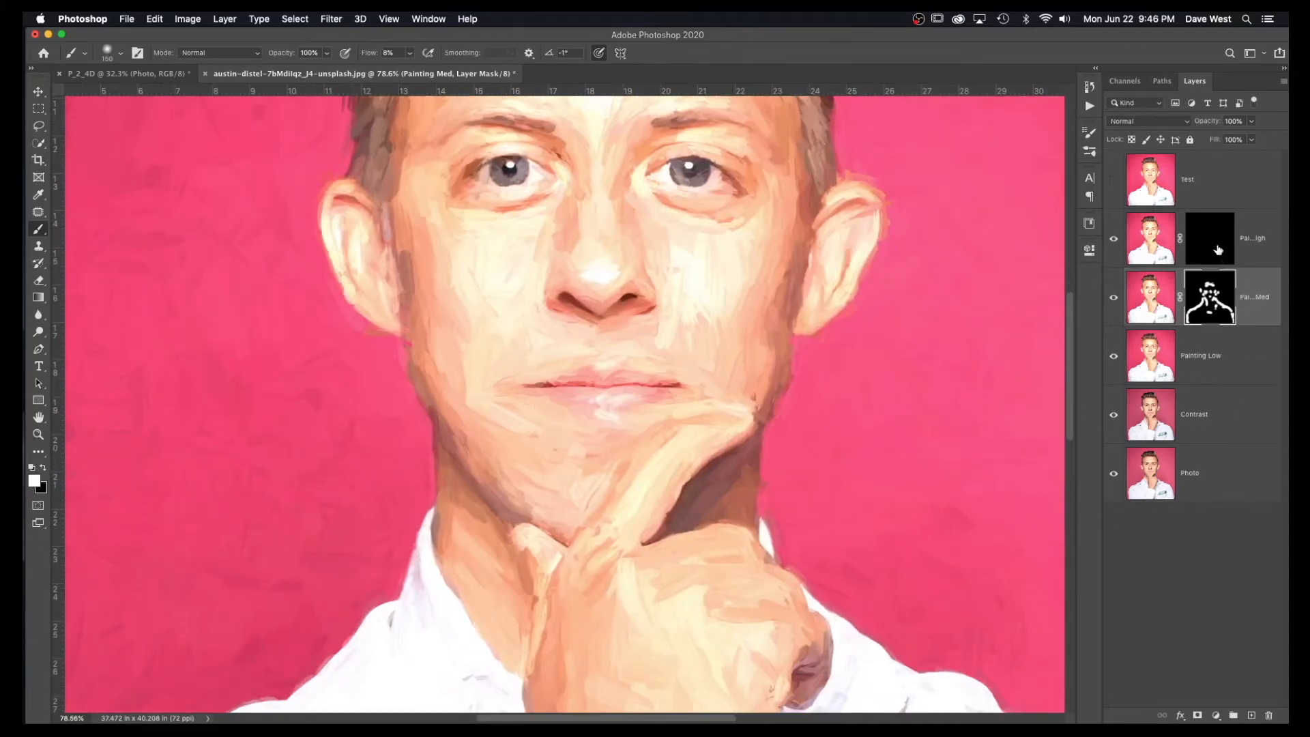
- Select the Painting High layer mask and reduce the brush size by four increments
left_click(1218, 250)
left_click_drag(687, 209, 681, 361)
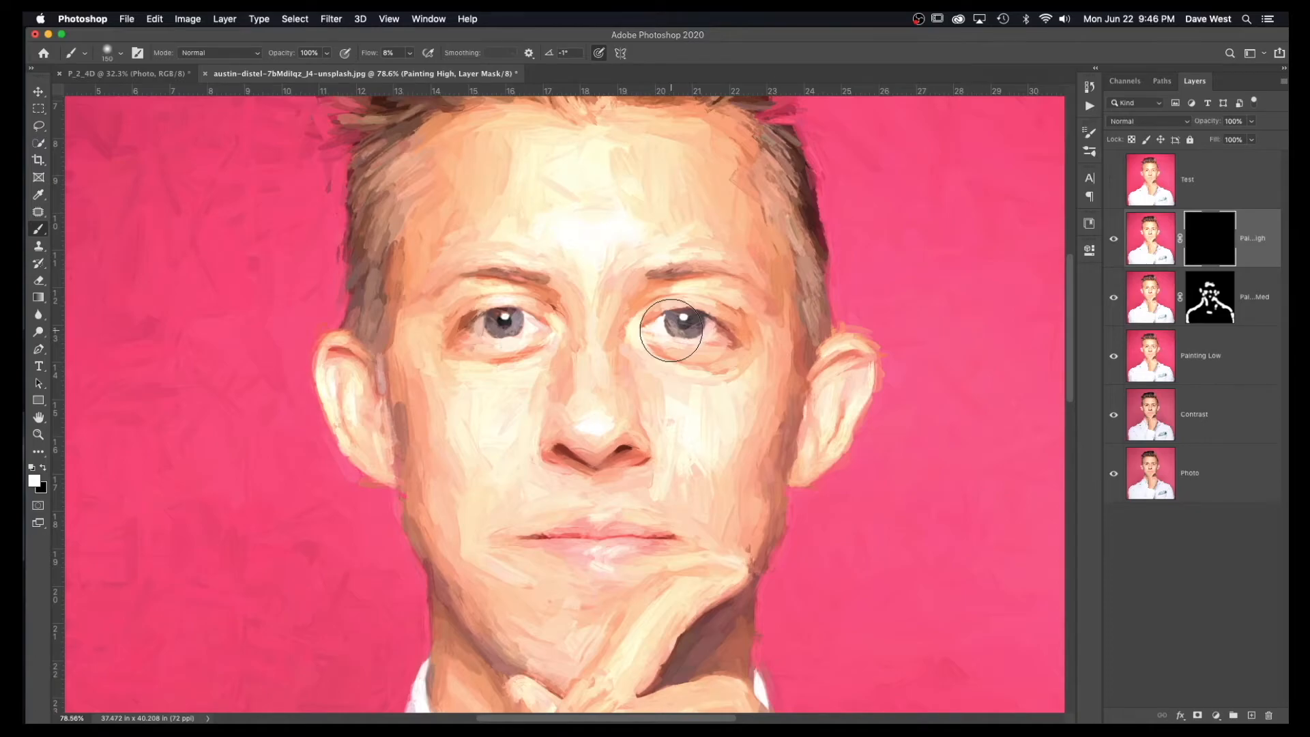
key("bracketleft")
key("bracketleft")
key("bracketleft")
key("bracketleft")
- Temporarily disable the Painting High mask and examine the High layer's brushwork on the face and hair
left_click(1207, 241, "alt")
left_click(1207, 241, "alt")
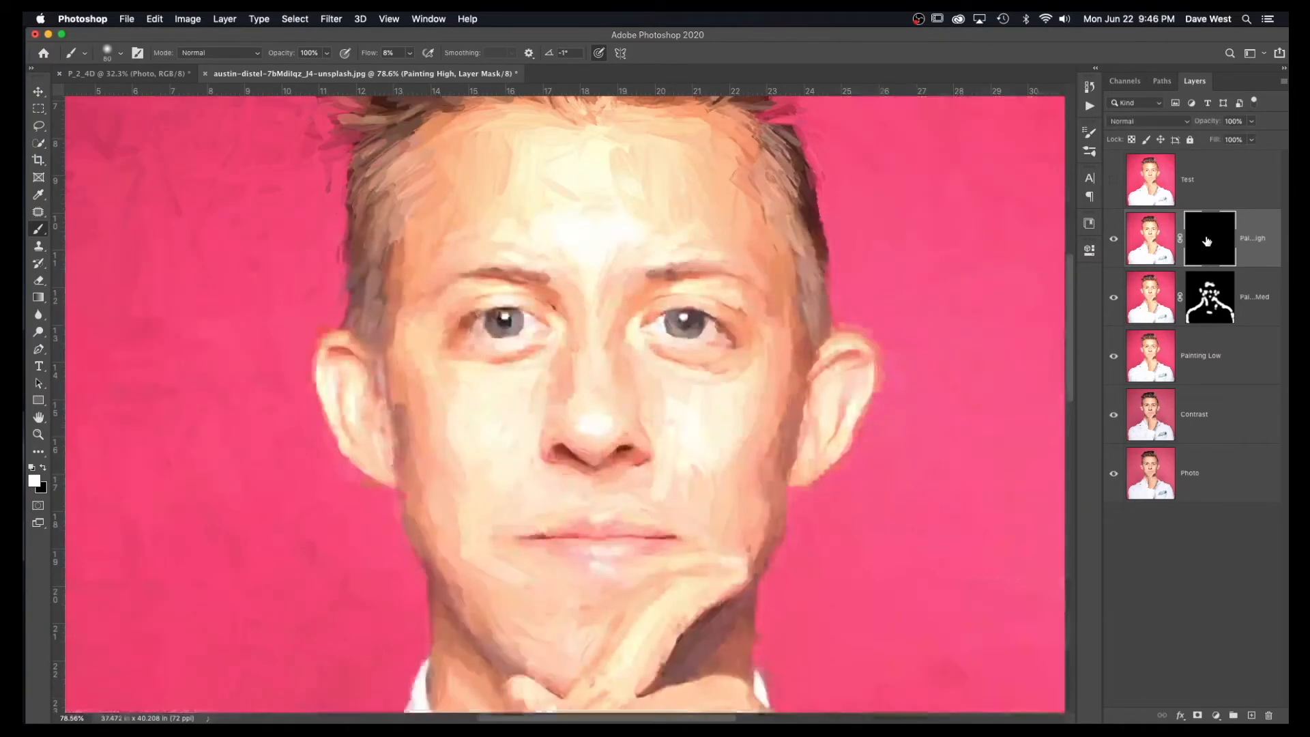
left_click(1207, 241, "shift")
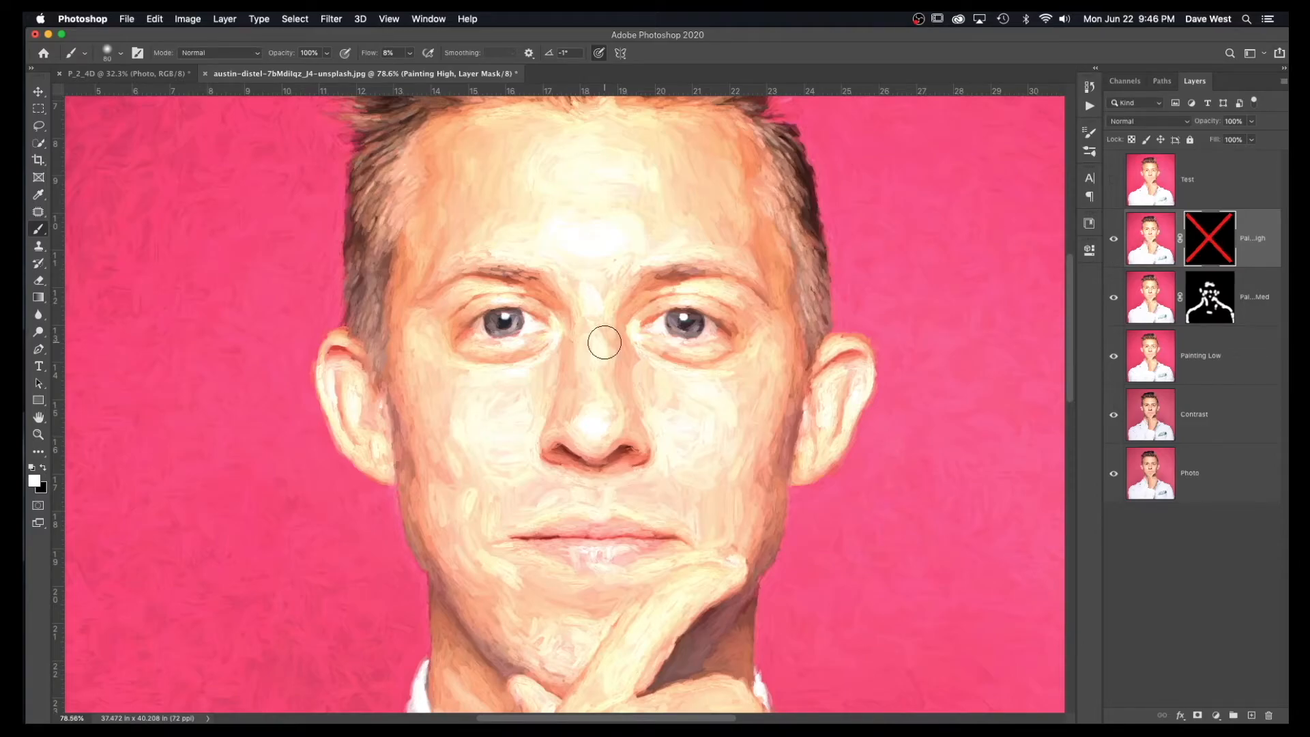
scroll(611, 343, "down", 3)
scroll(623, 342, "up", 6)
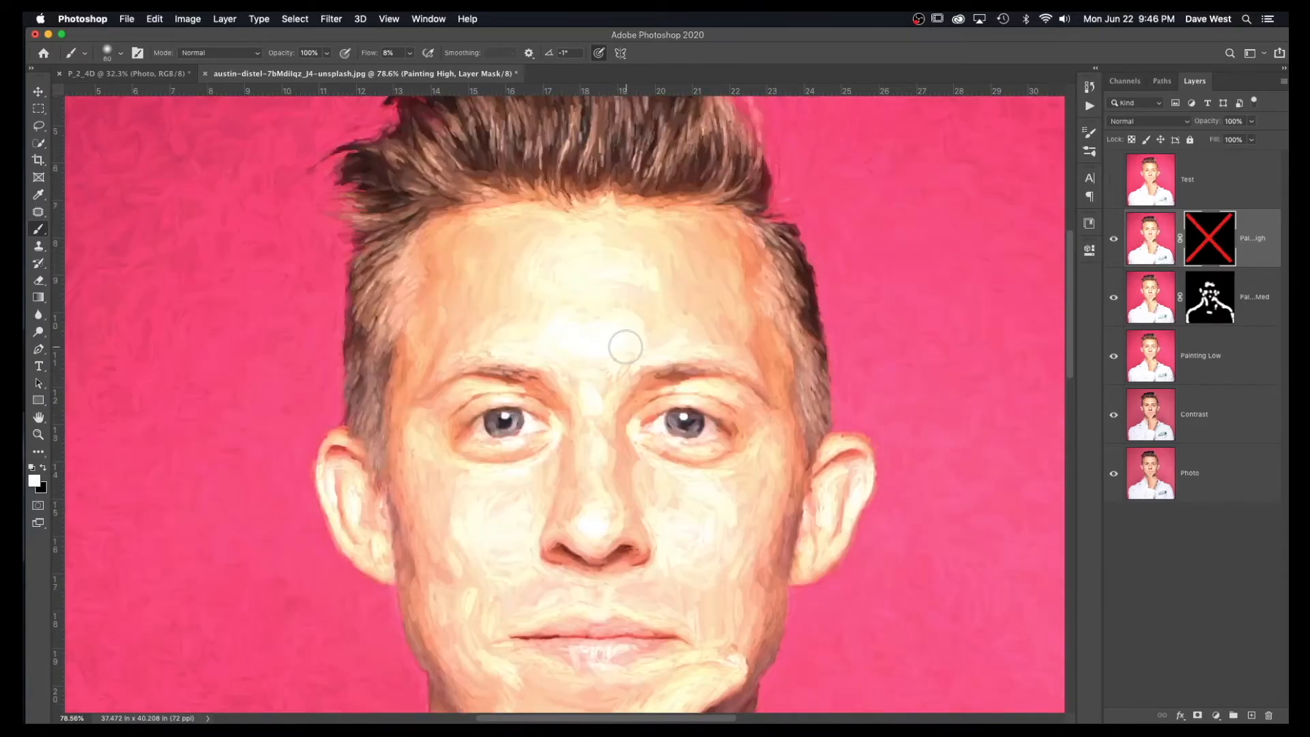
scroll(626, 347, "down", 1)
key("z")
mouse_move(634, 324)
left_mouse_down()
mouse_move(549, 303)
mouse_move(613, 379)
left_mouse_up()
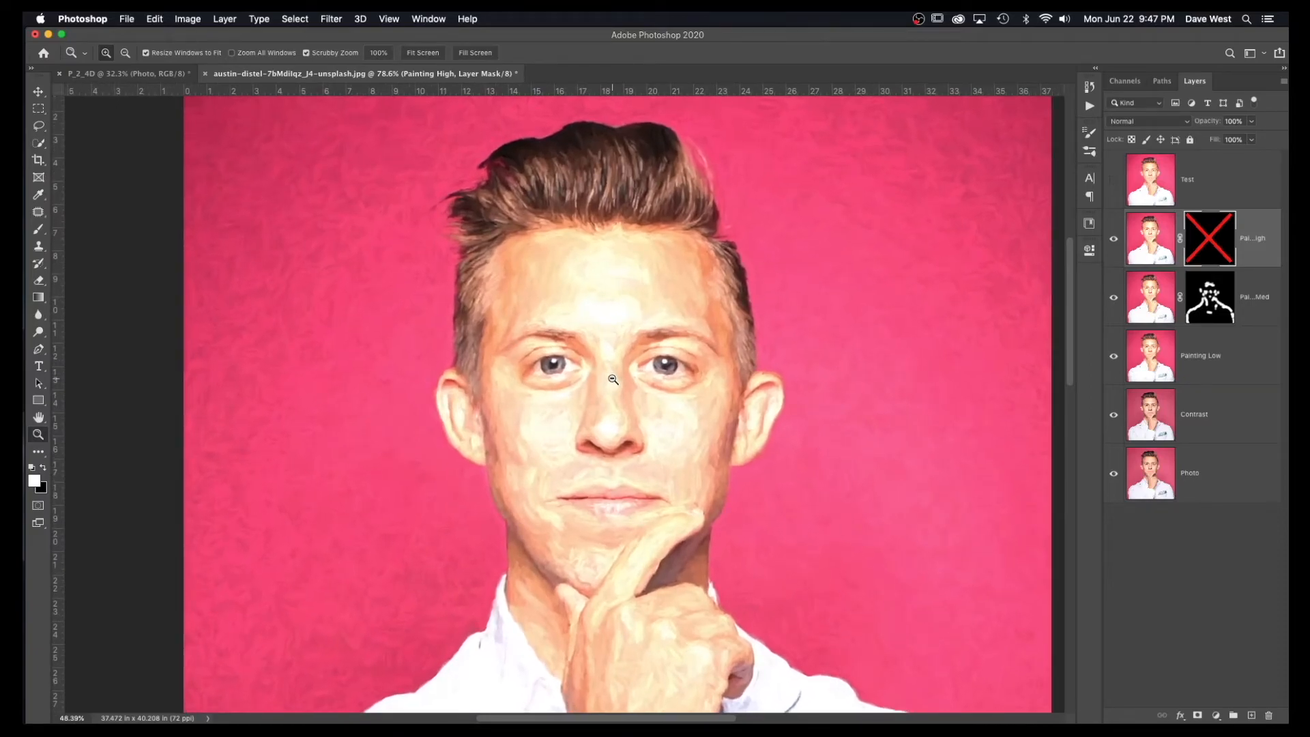
- Re-enable the Painting High layer mask and return to normal image view with the Brush active
key("b")
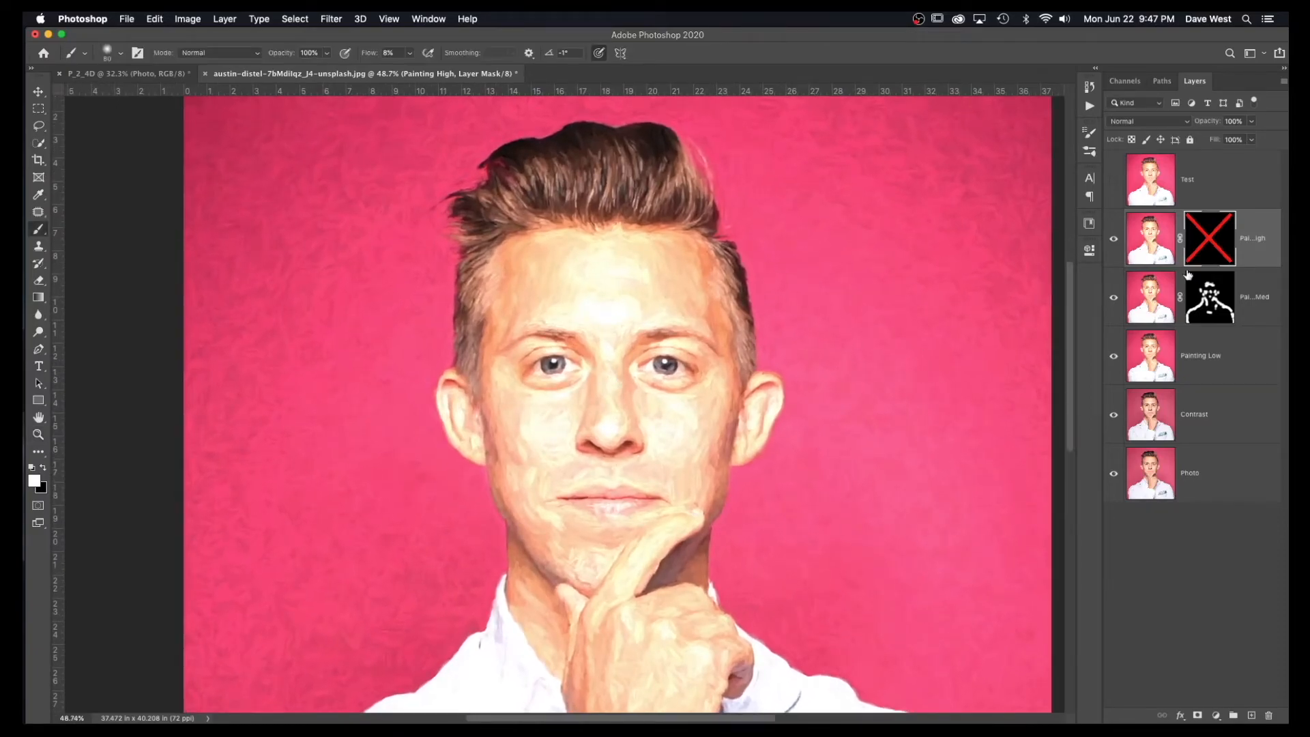
left_click(1223, 244, "alt")
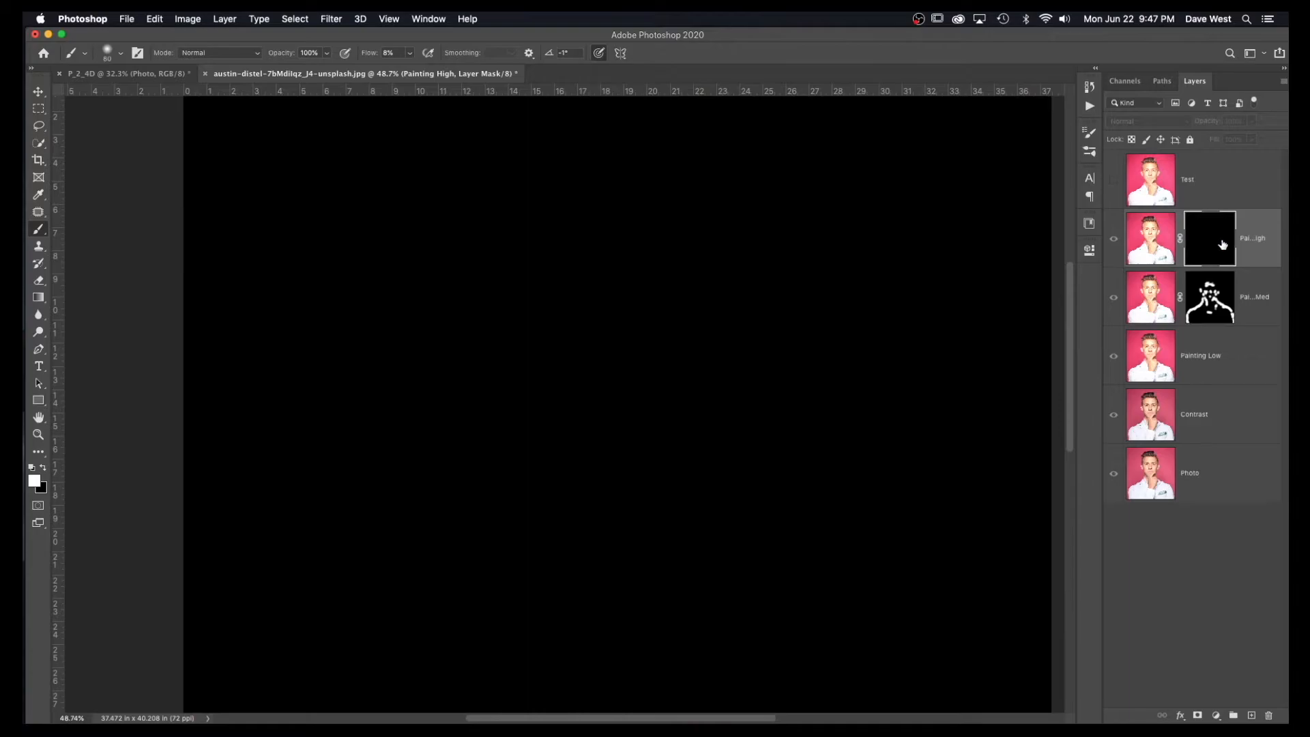
right_click(1222, 245)
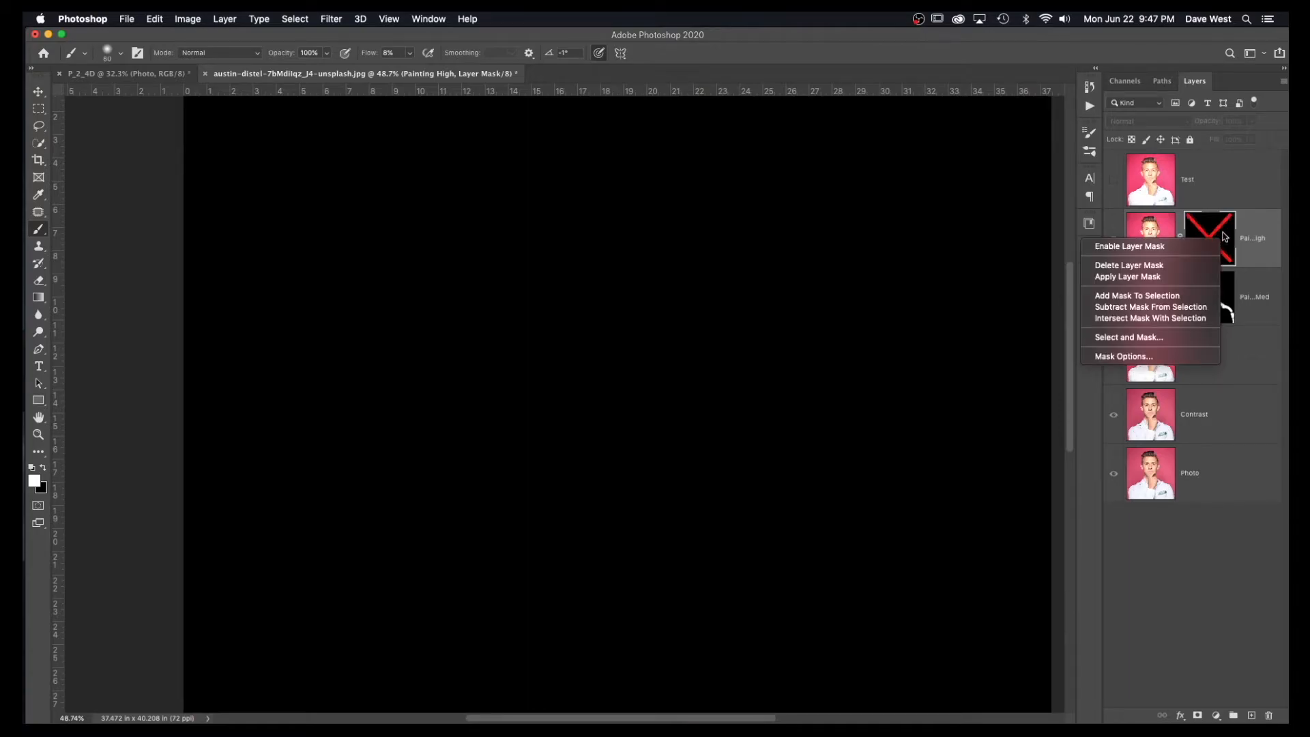
left_click(1223, 237)
double_click(1224, 237)
left_click(1224, 237, "shift")
left_click(1224, 237, "shift")
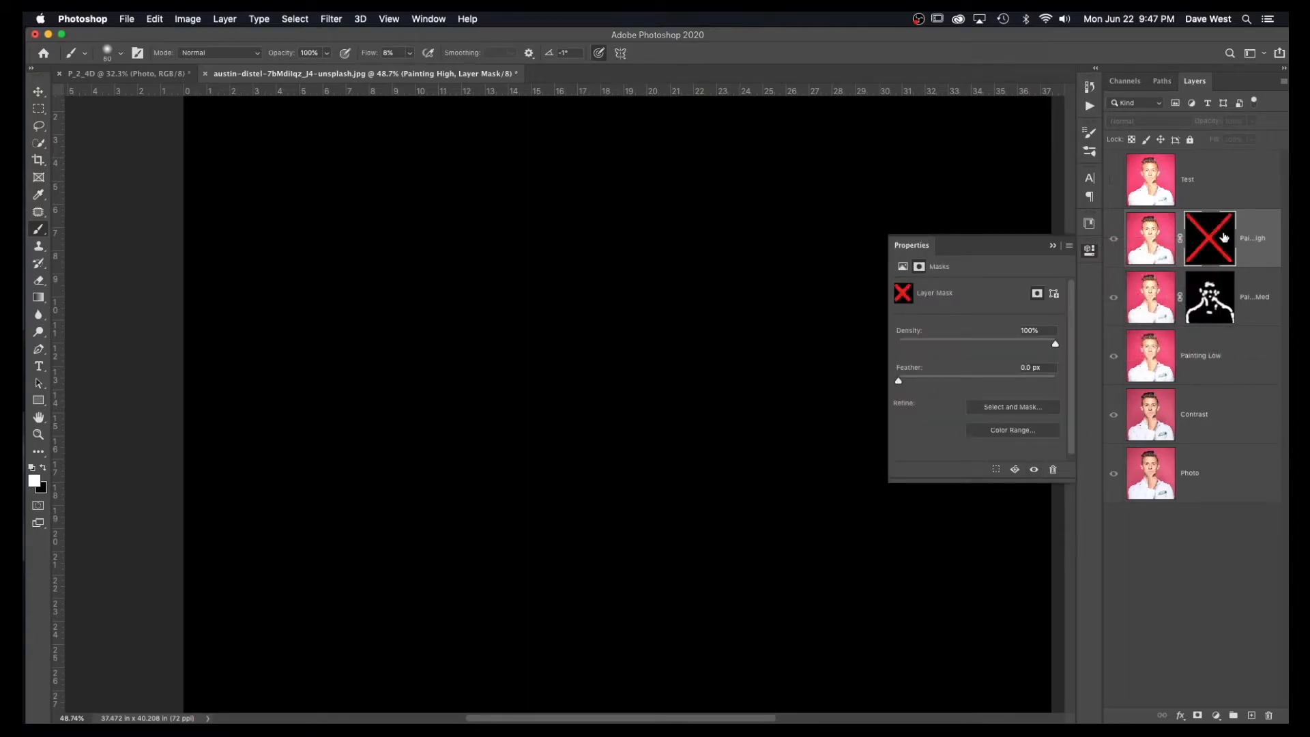
left_click(1053, 246)
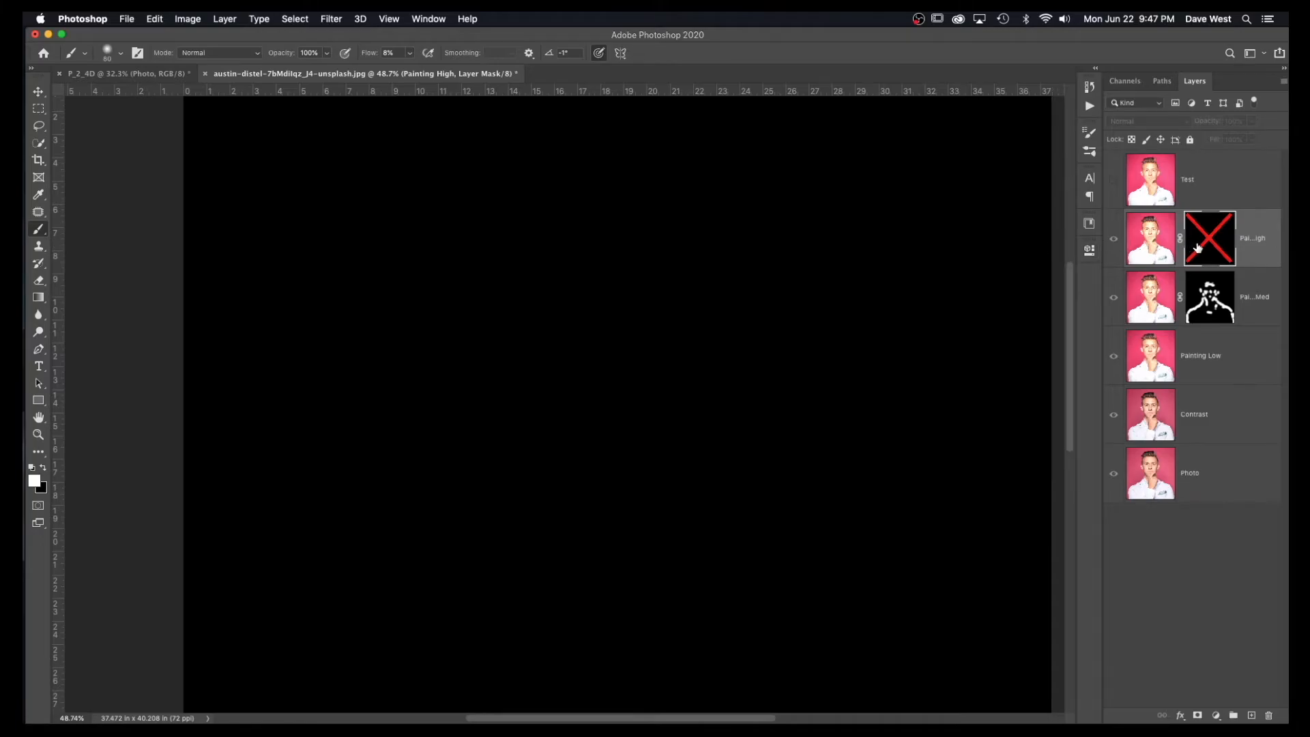
left_click(1198, 247, "shift")
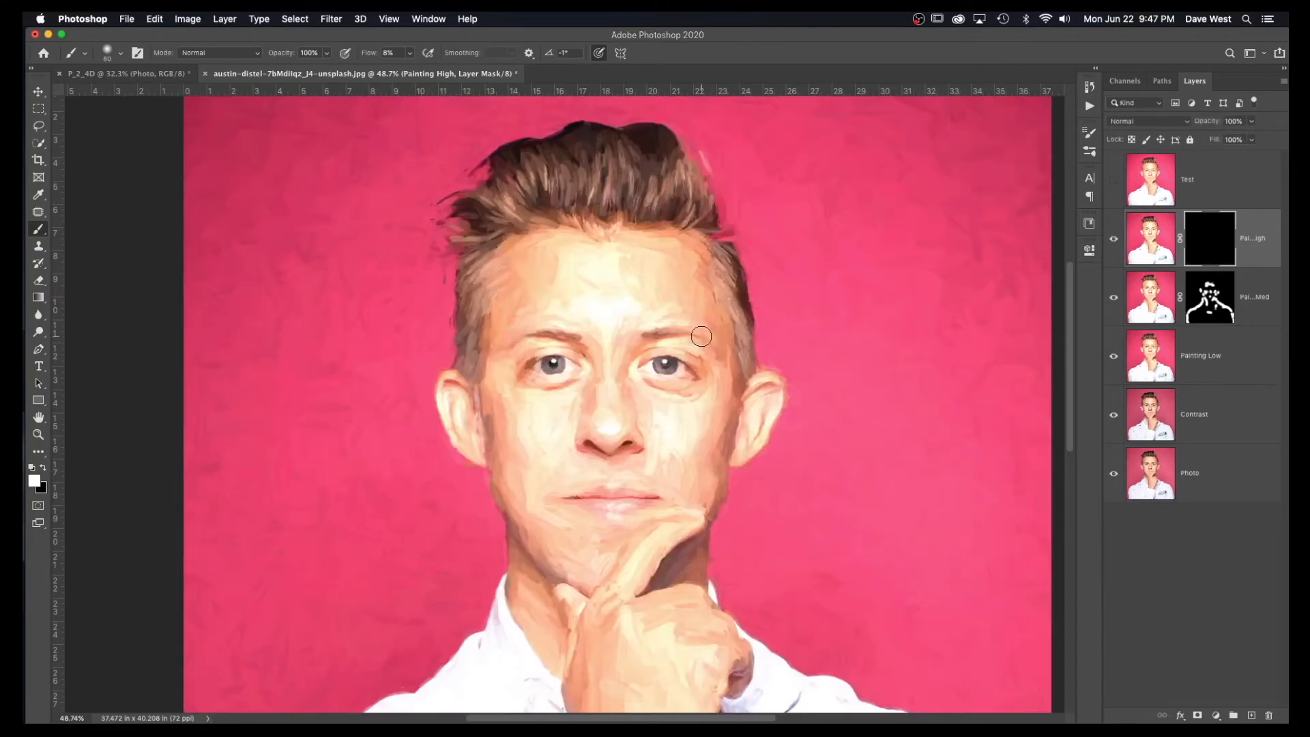
- Brush white at 8% flow on the Painting High mask over both eyes, the base of the nose and the lip line
scroll(699, 368, "down", 2)
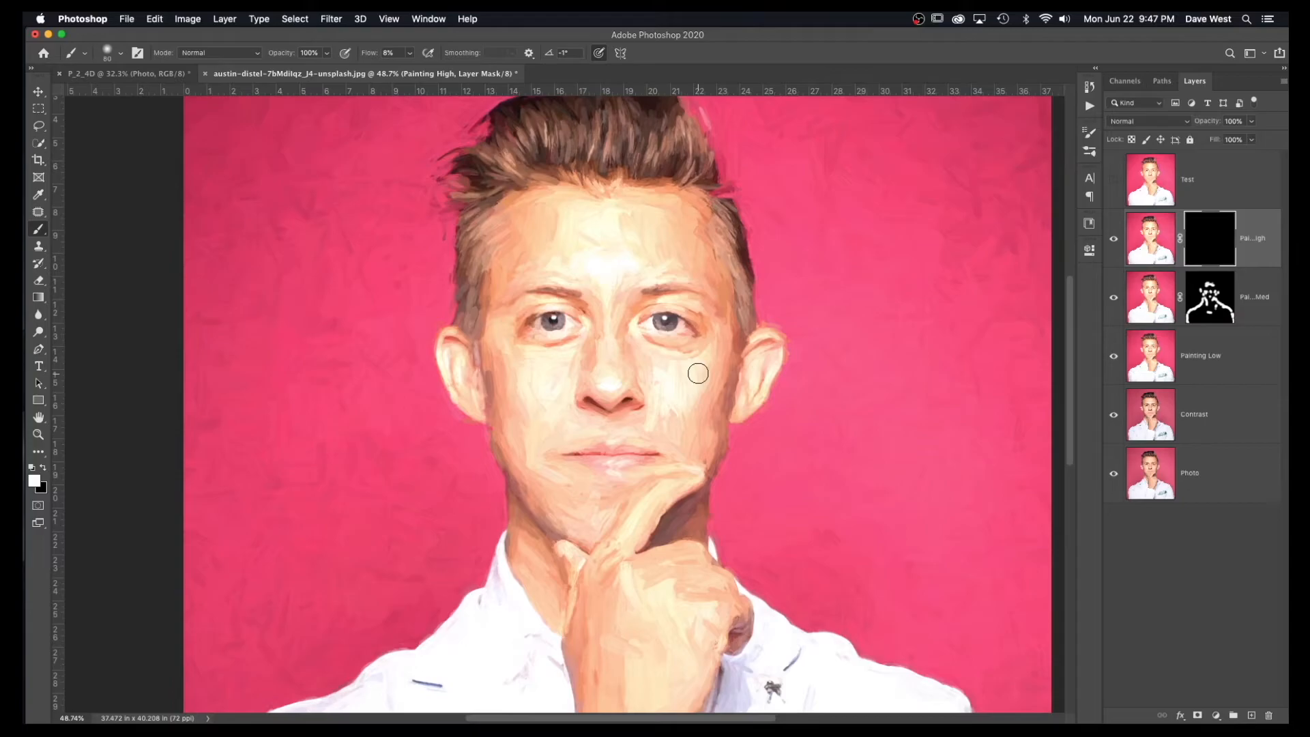
scroll(698, 374, "down", 3, "alt")
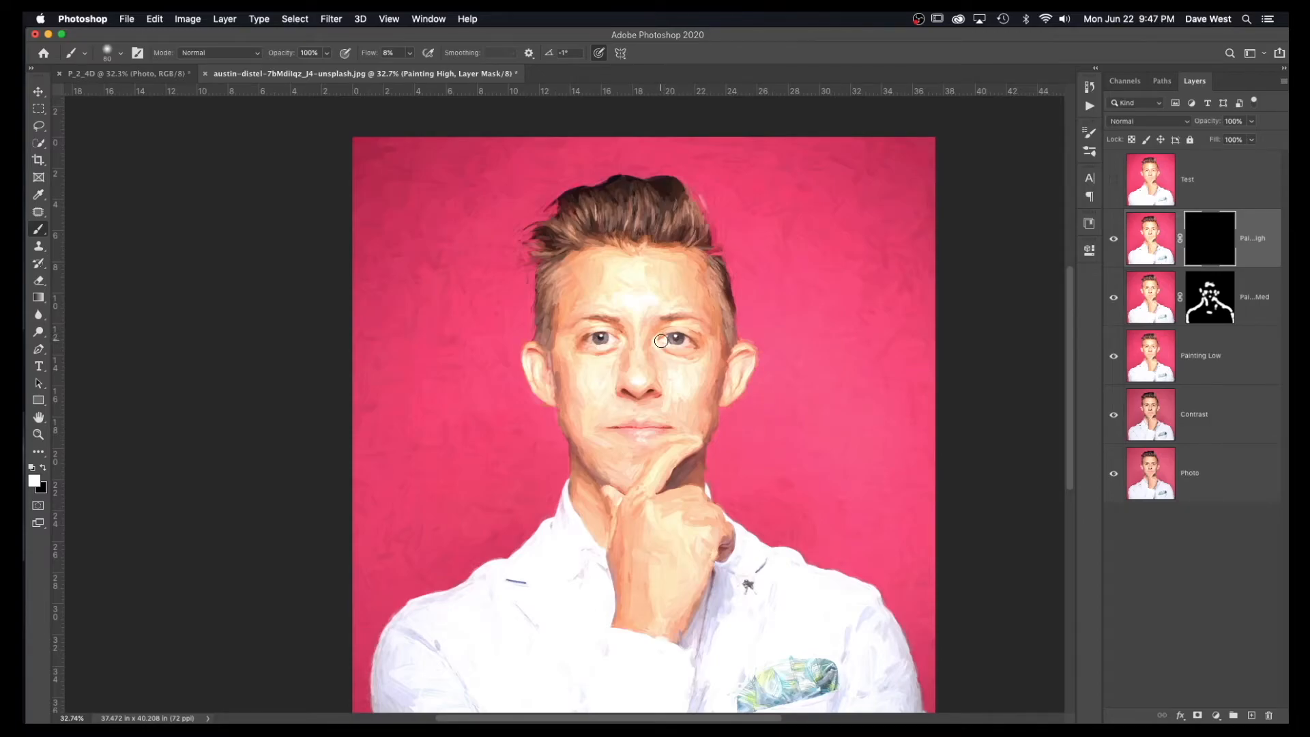
scroll(661, 341, "up", 5, "alt")
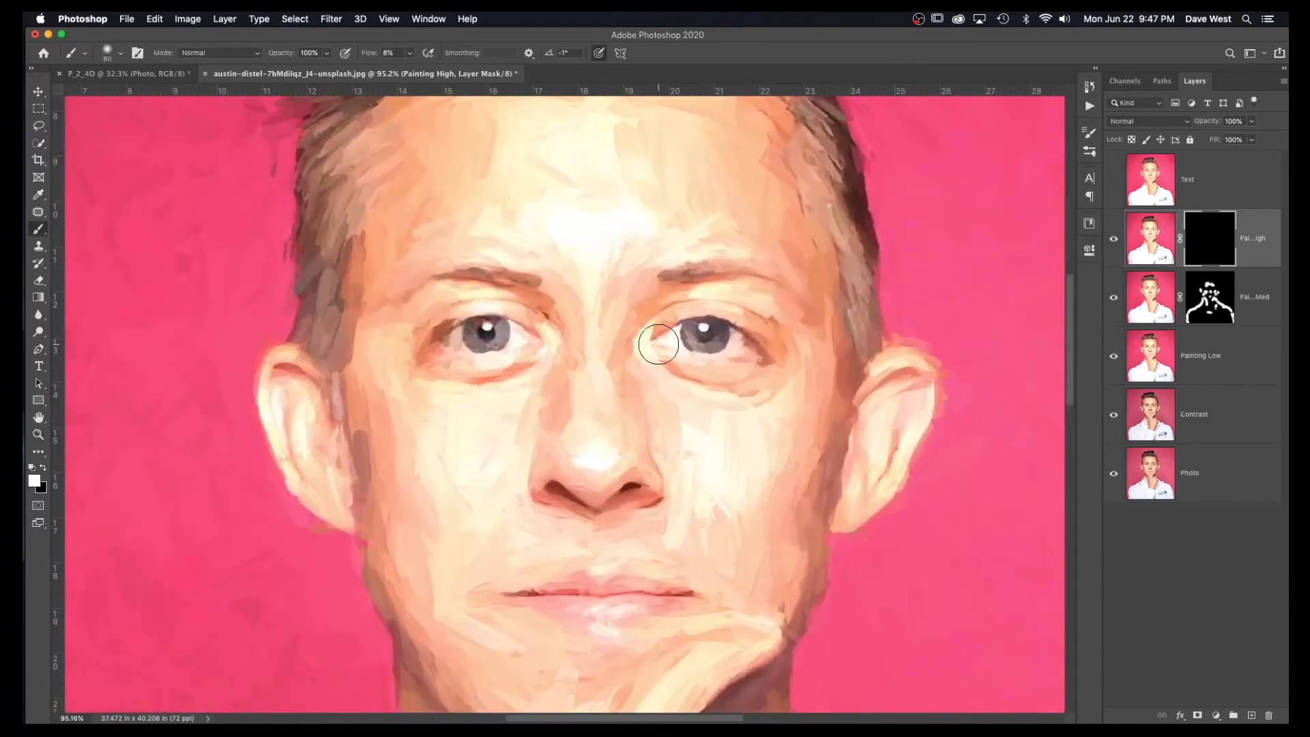
left_click_drag(658, 343, 757, 351)
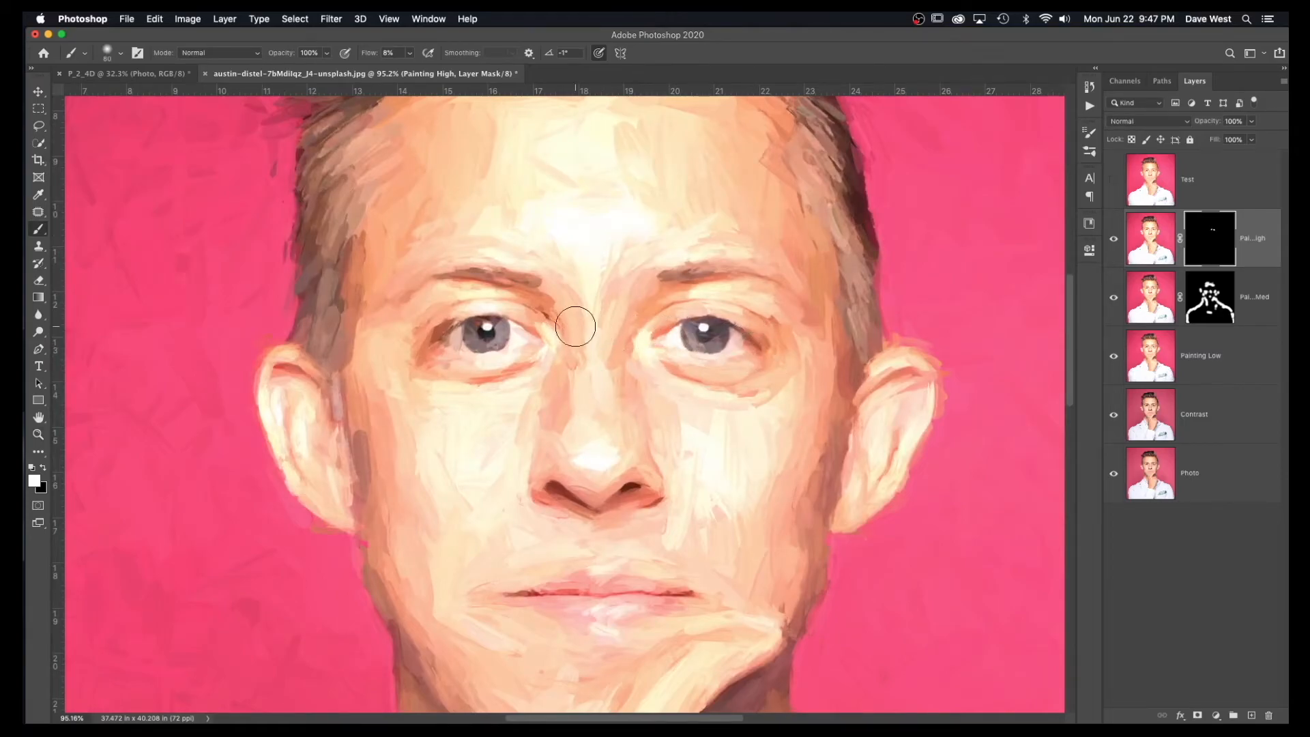
mouse_move(432, 341)
left_mouse_down()
mouse_move(535, 330)
mouse_move(526, 345)
left_mouse_up()
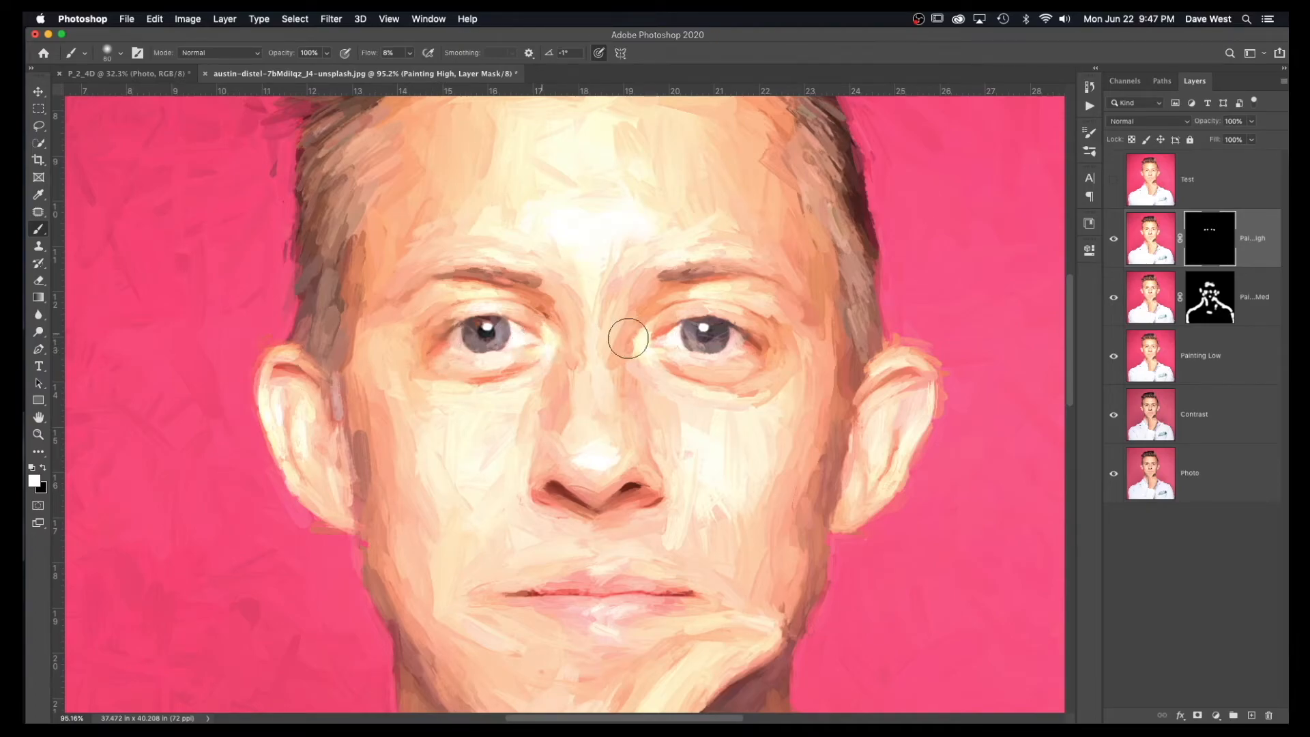
left_click_drag(443, 360, 518, 372)
left_click_drag(604, 504, 560, 497)
left_click_drag(710, 599, 504, 593)
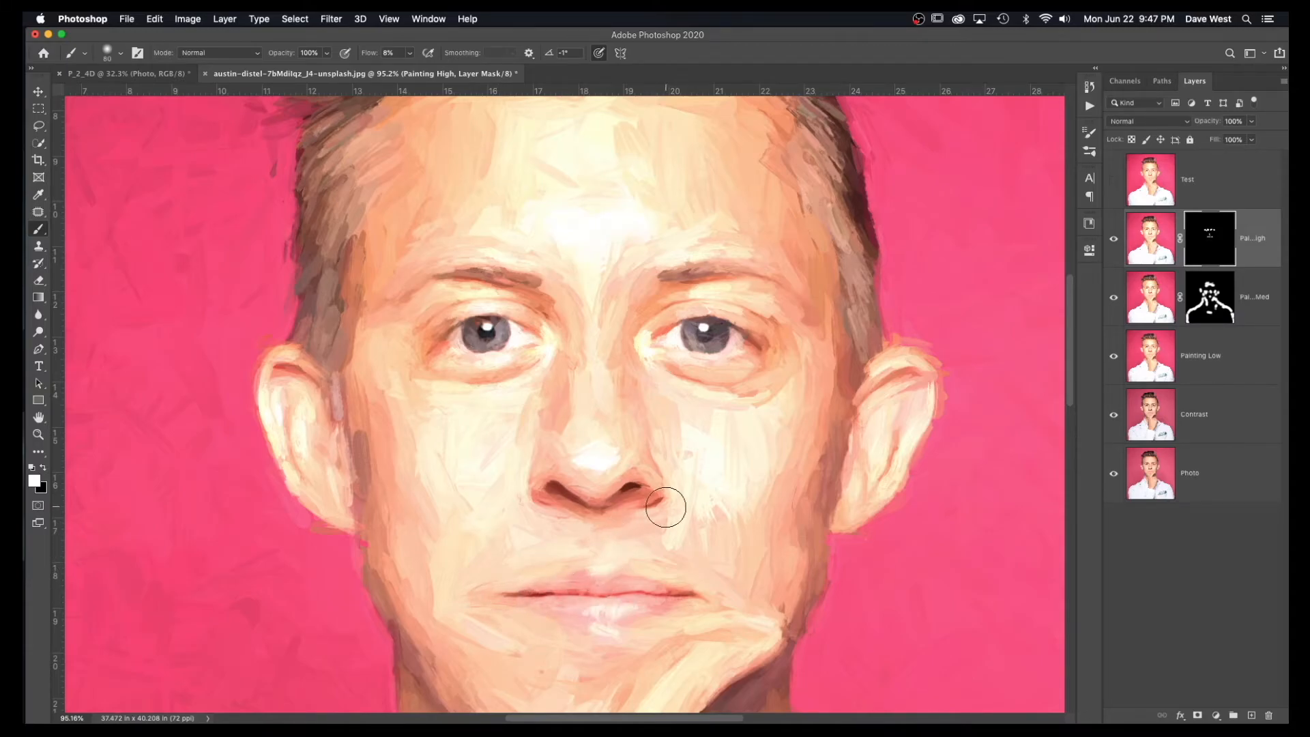
key("z")
mouse_move(710, 444)
left_mouse_down()
mouse_move(612, 426)
mouse_move(666, 429)
mouse_move(578, 386)
left_mouse_up()
key("b")
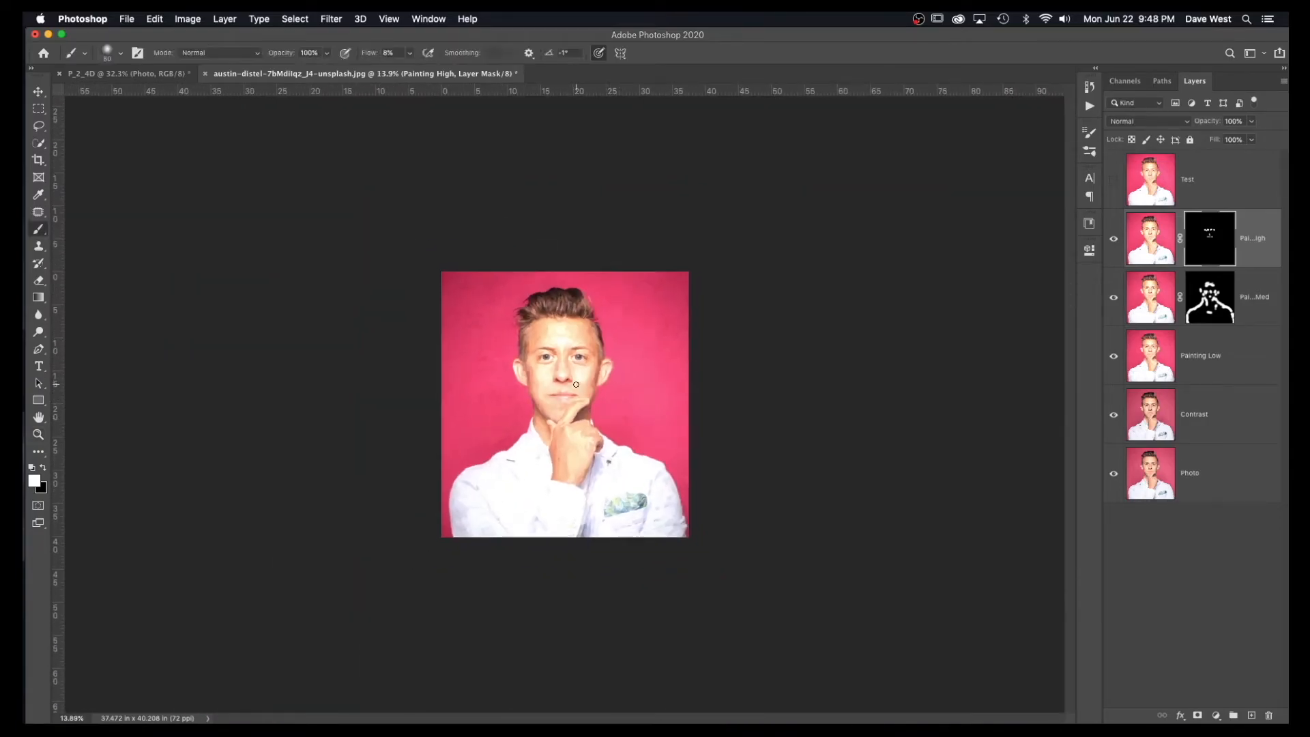
- Paint white on the Painting Med mask over the irises and pupils of both eyes
key("z")
left_click_drag(582, 377, 647, 447)
key("b")
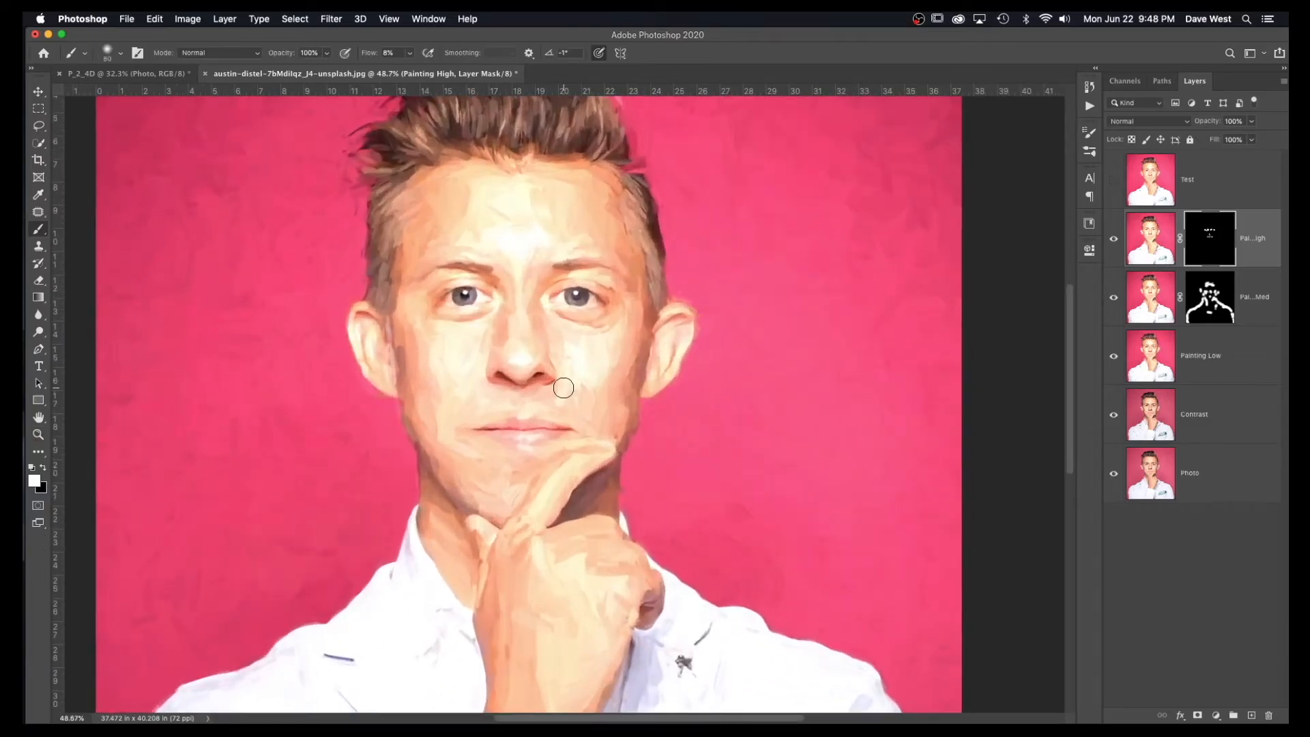
left_click(1216, 302)
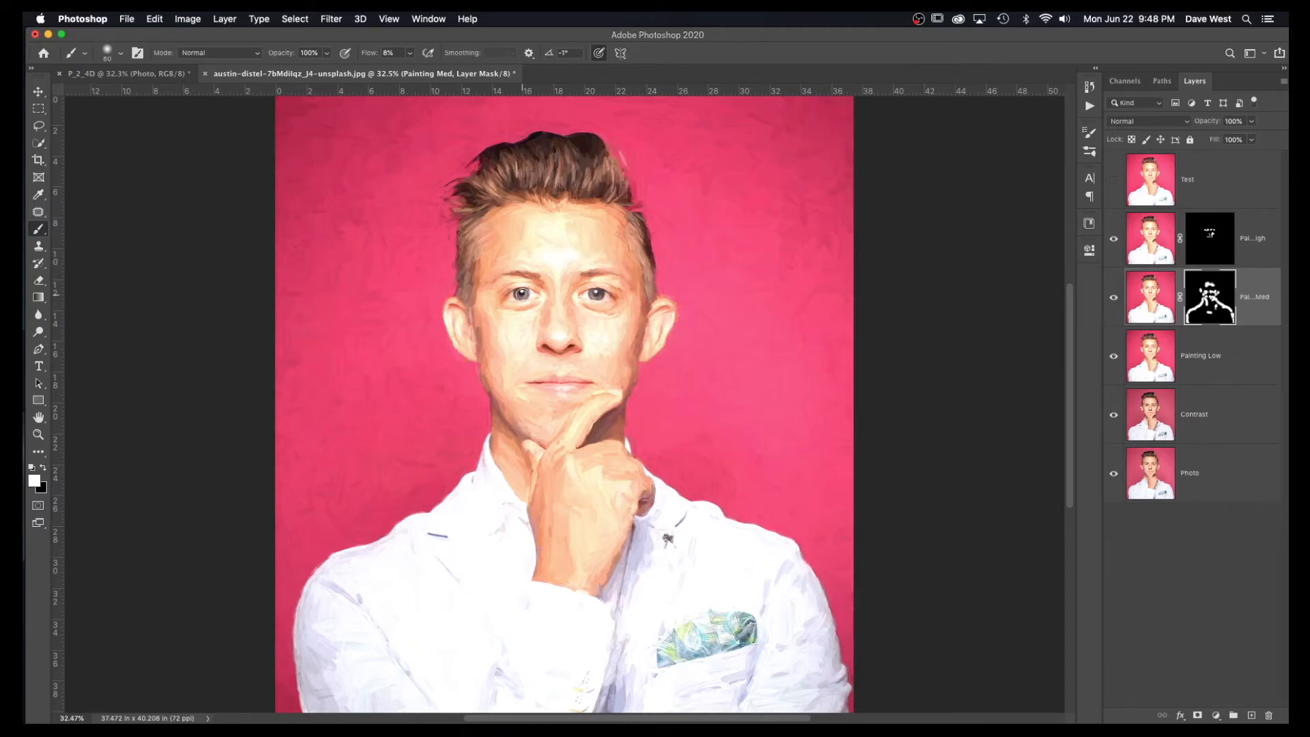
key("z")
left_click_drag(530, 290, 599, 401)
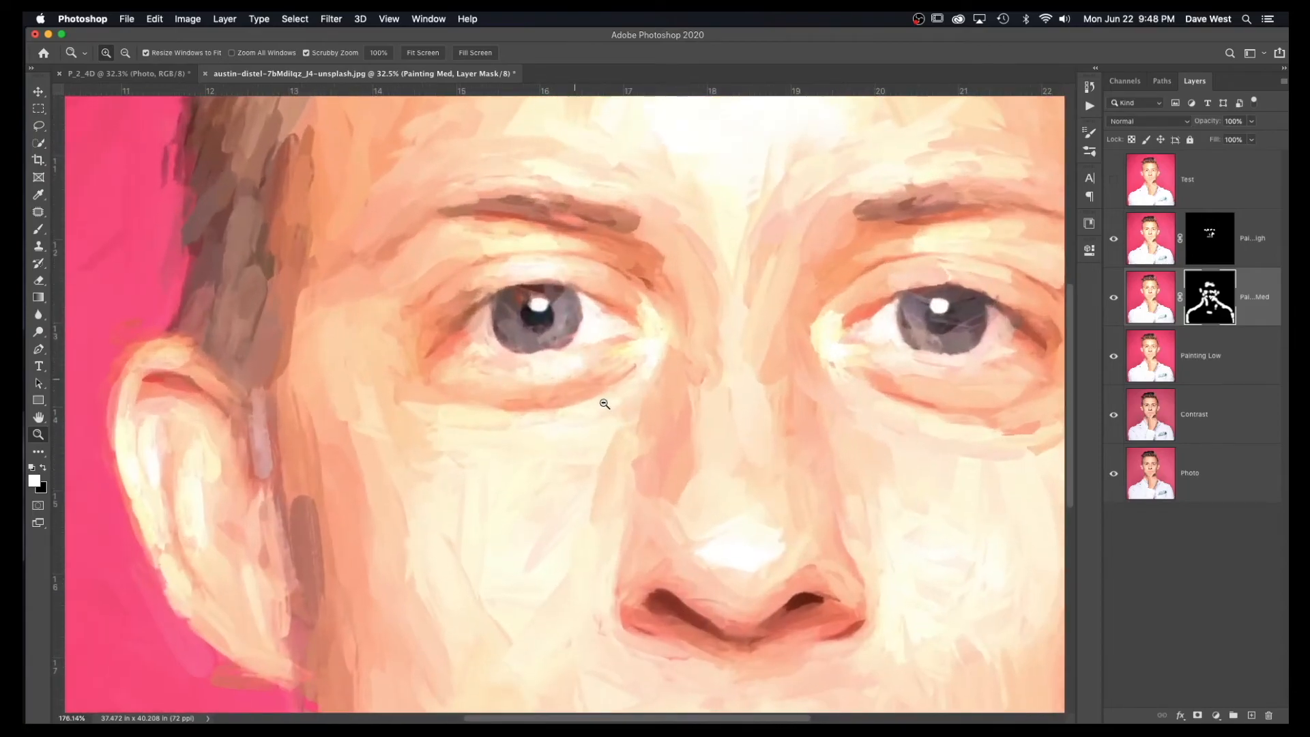
key("b")
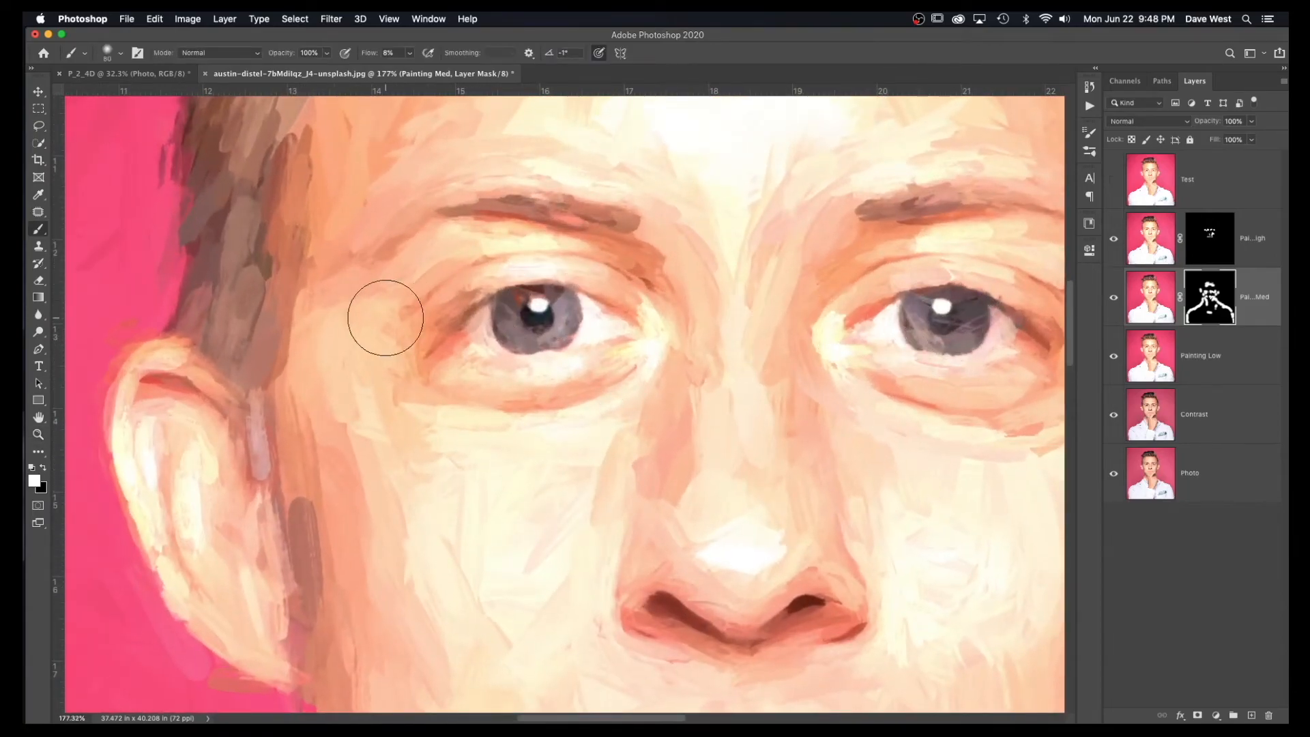
mouse_move(934, 321)
left_mouse_down()
mouse_move(945, 318)
mouse_move(924, 328)
mouse_move(965, 323)
mouse_move(935, 324)
mouse_move(949, 319)
left_mouse_up()
left_click_drag(567, 327, 557, 314)
key("super+0")
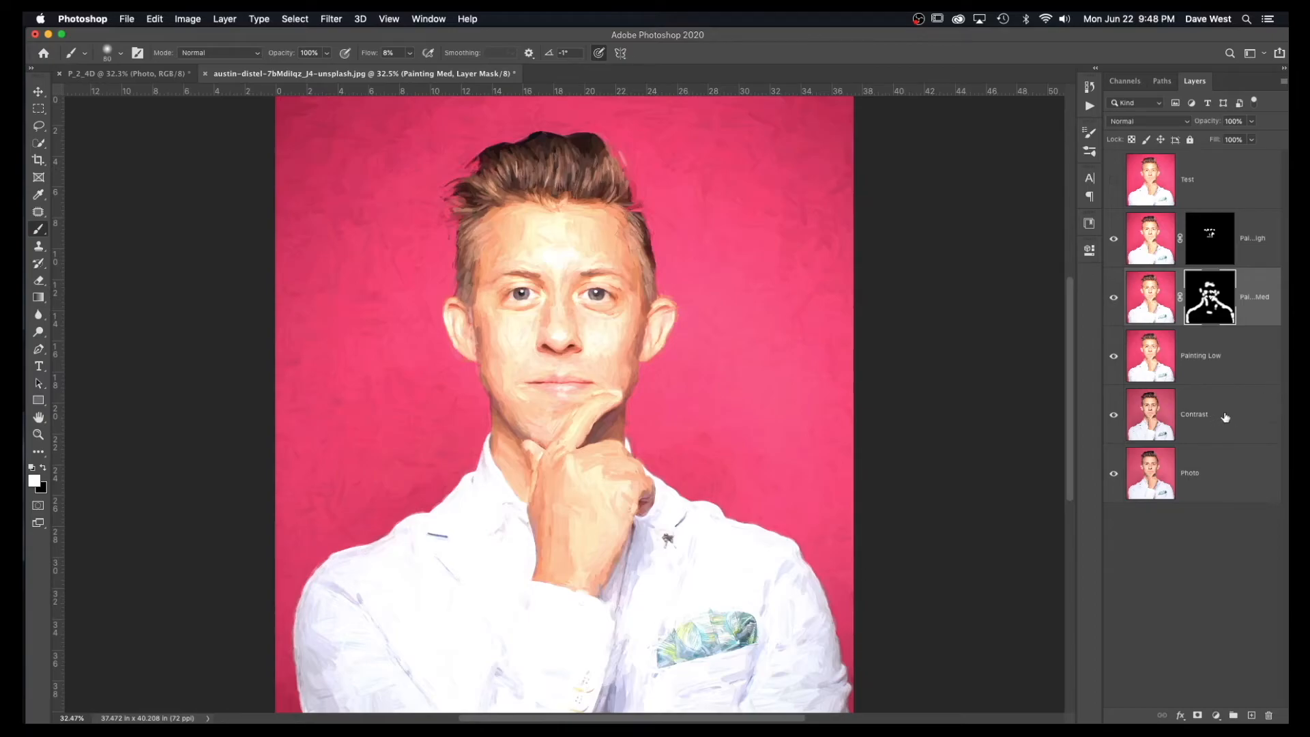
- Duplicate the Contrast layer into a new document
left_click(1226, 417)
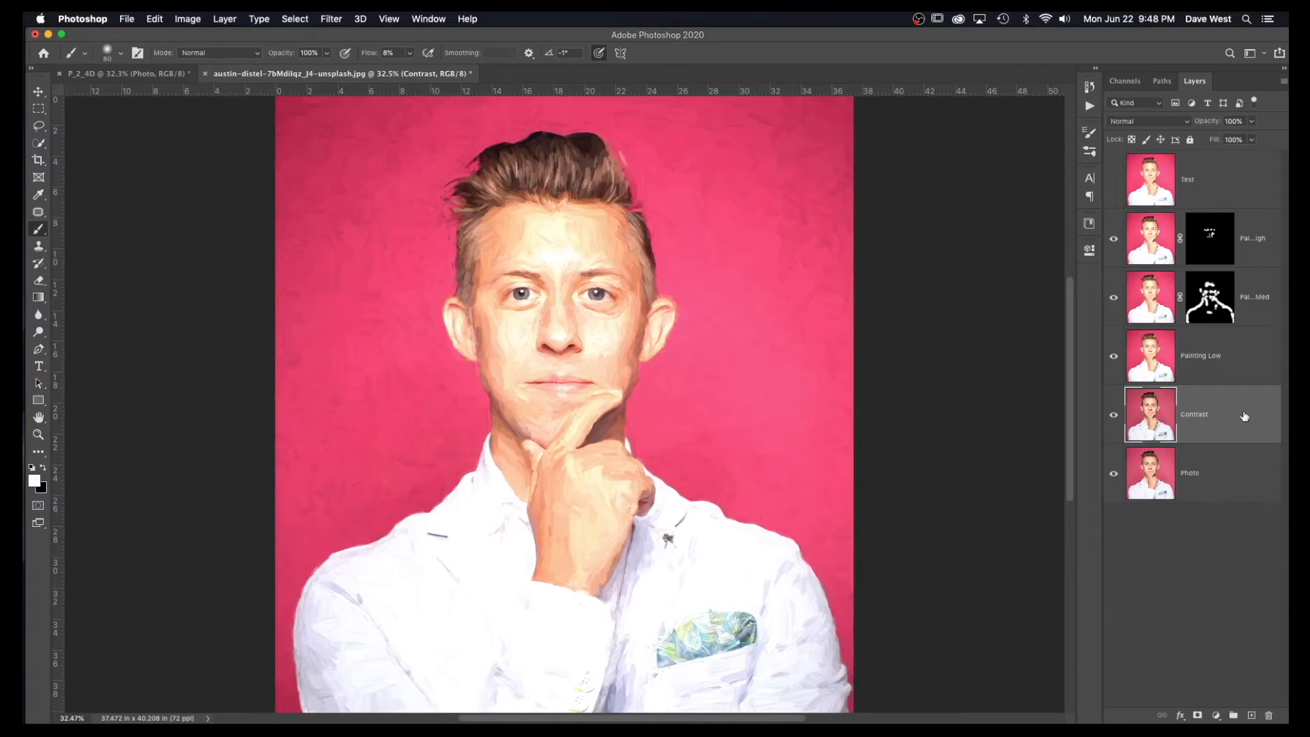
right_click(1243, 417)
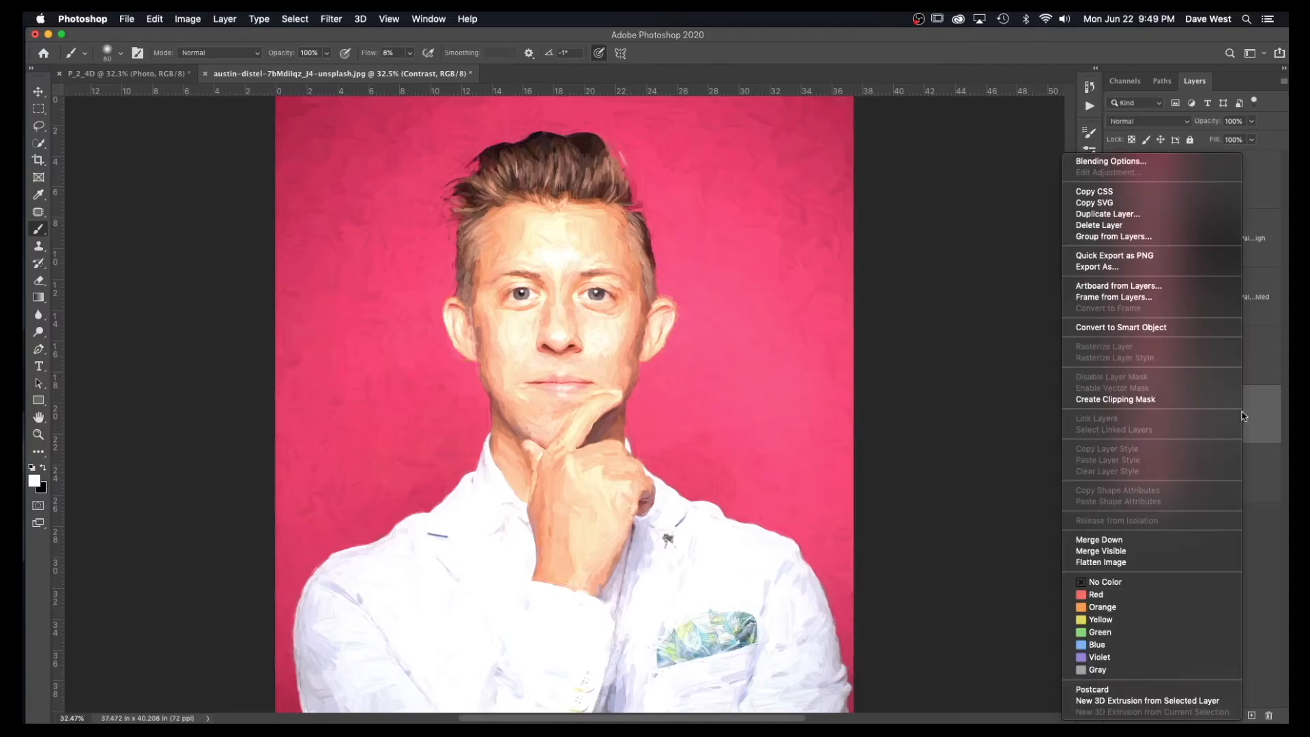
left_click(1147, 216)
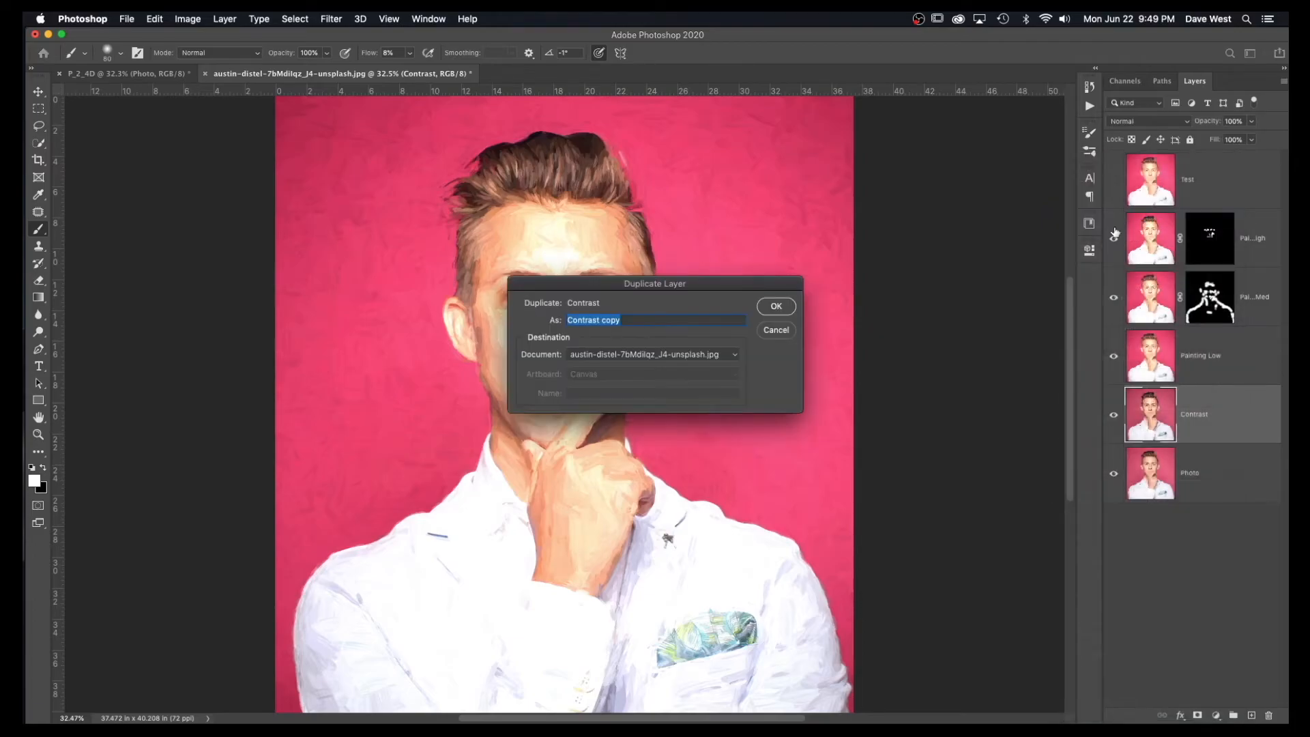
left_click(731, 355)
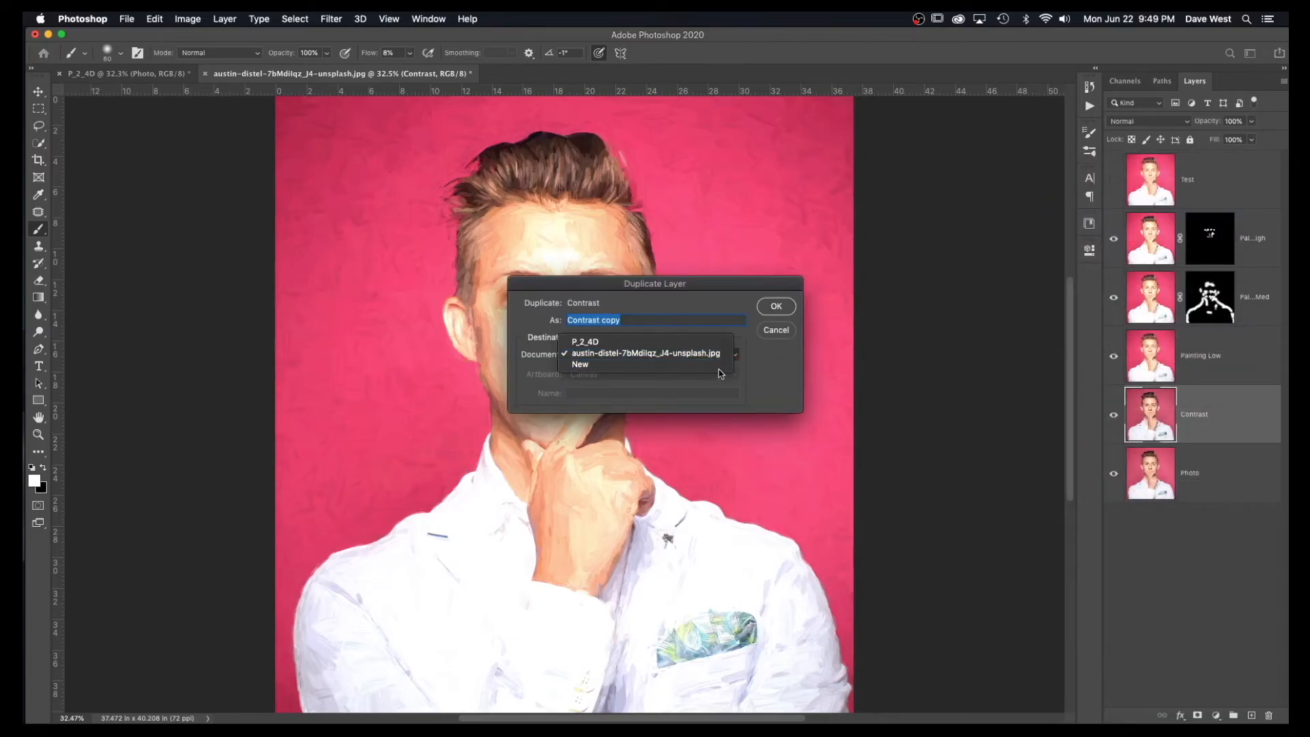
left_click(718, 367)
left_click(777, 306)
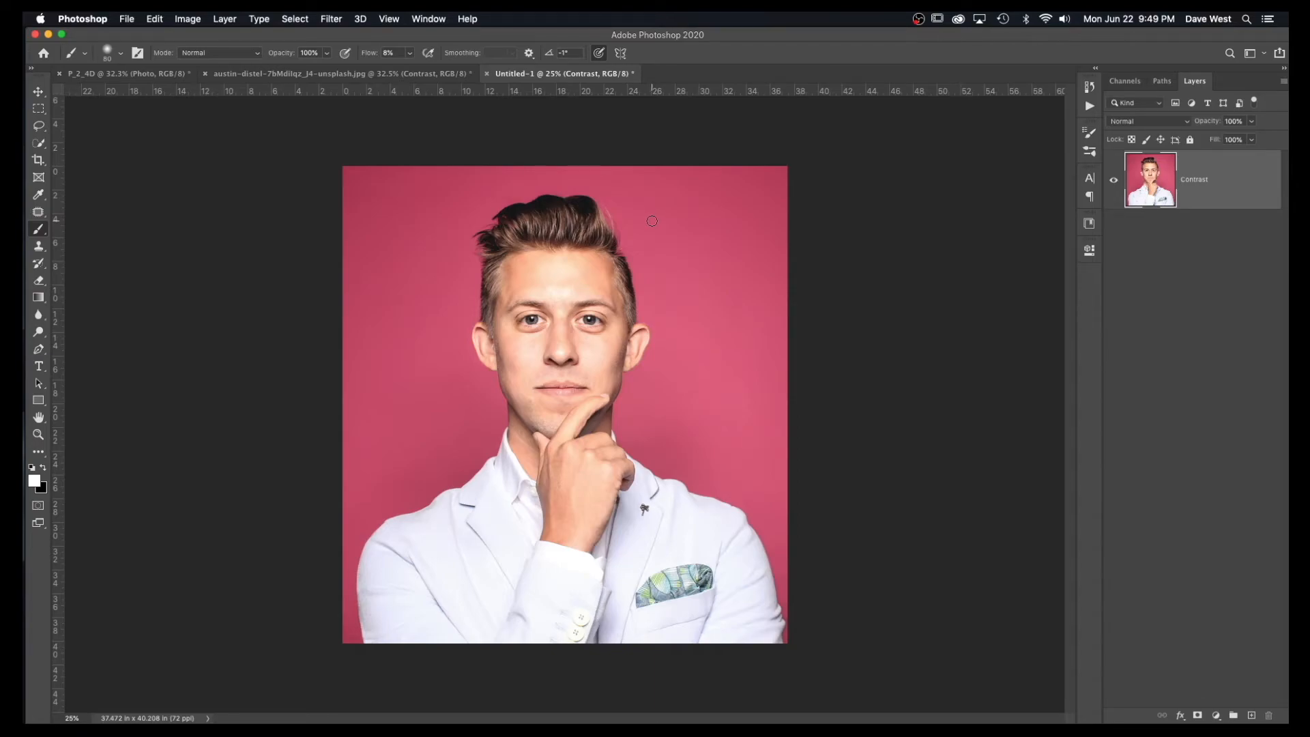
- Resample the new Contrast document to a resolution of 300 pixels/inch
left_click(186, 19)
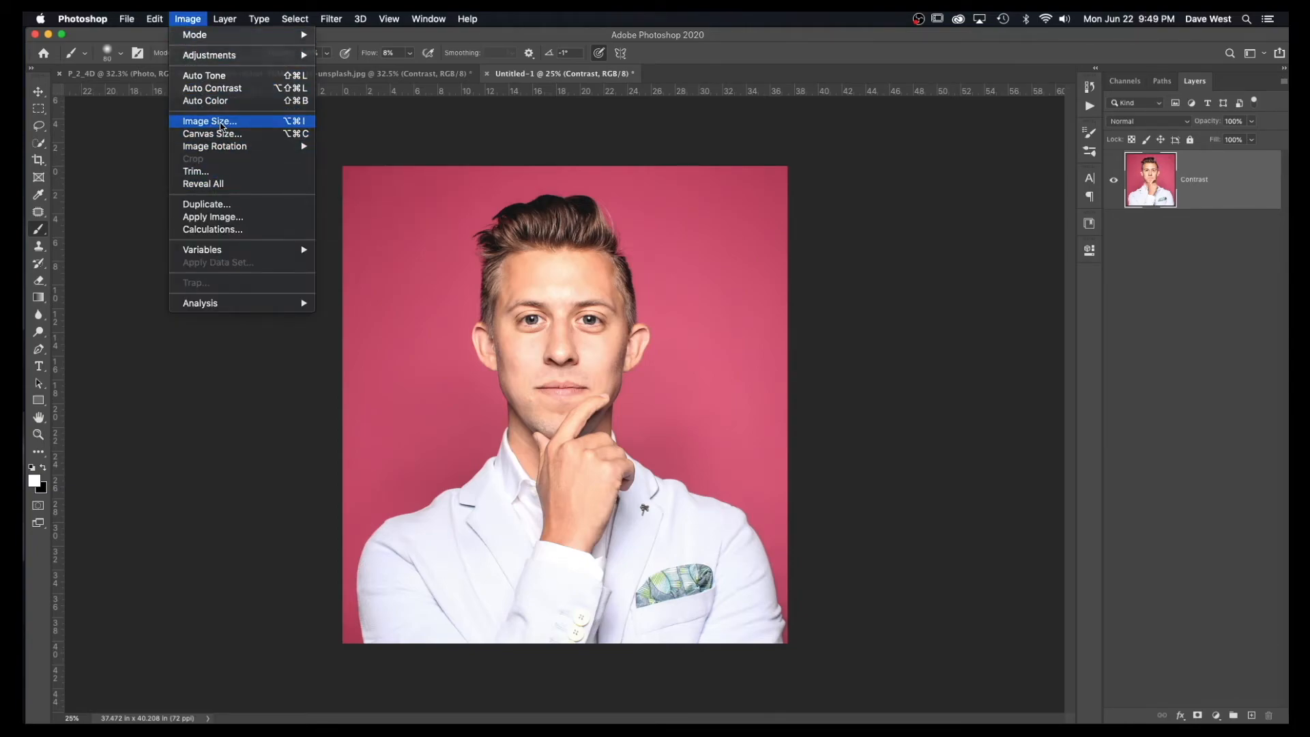
left_click(221, 126)
left_click(970, 418)
left_click_drag(971, 418, 945, 419)
type("3")
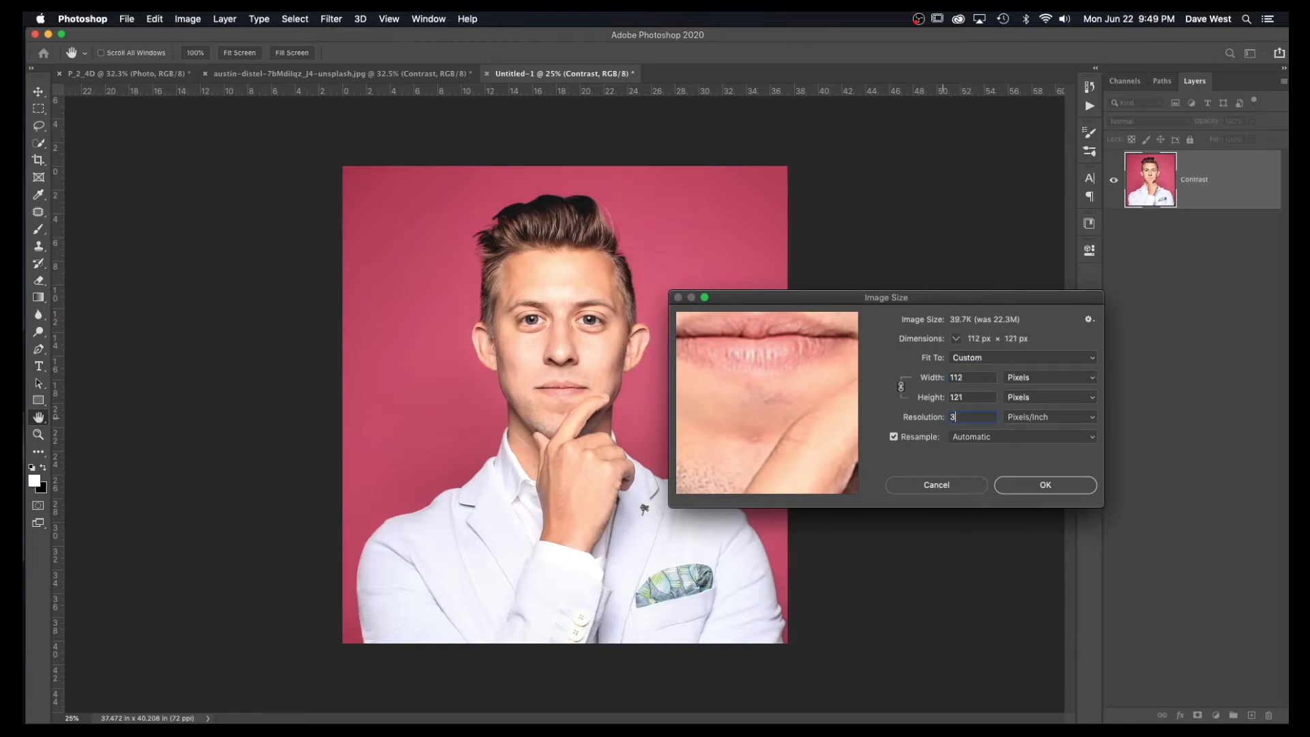
type("00")
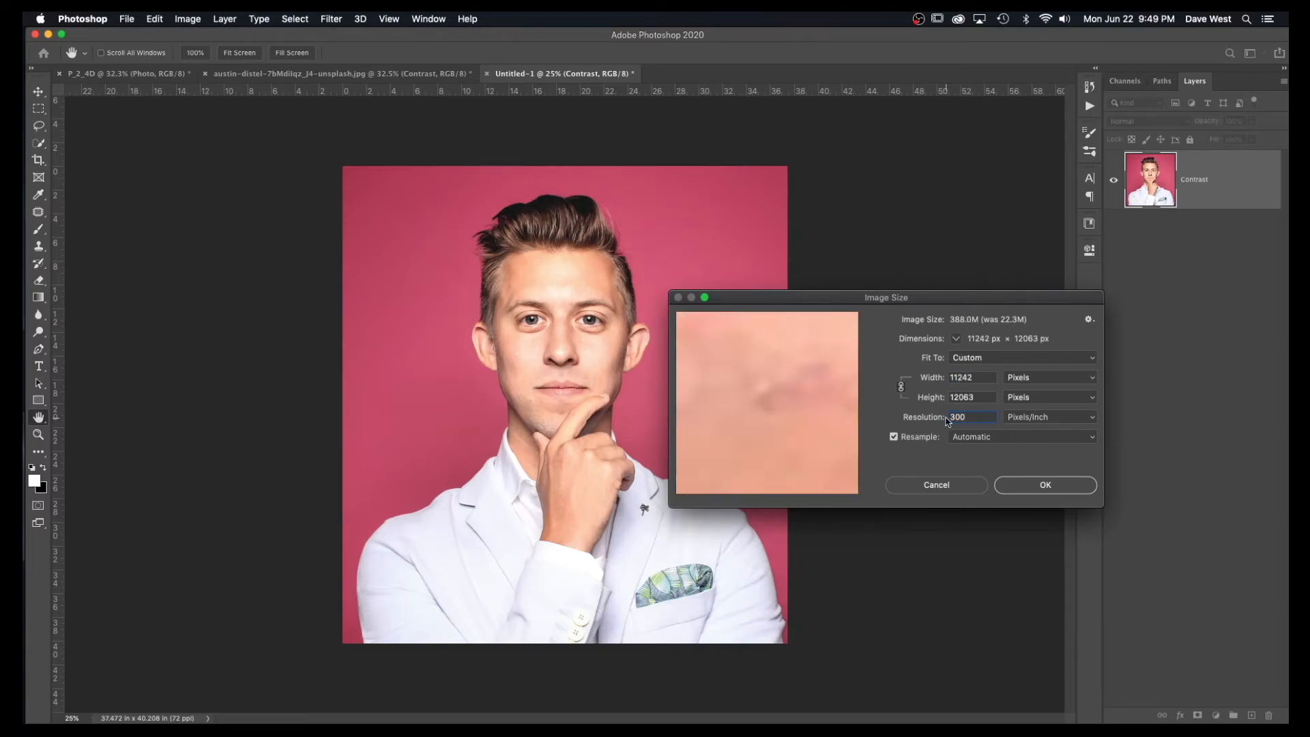
left_click(1069, 486)
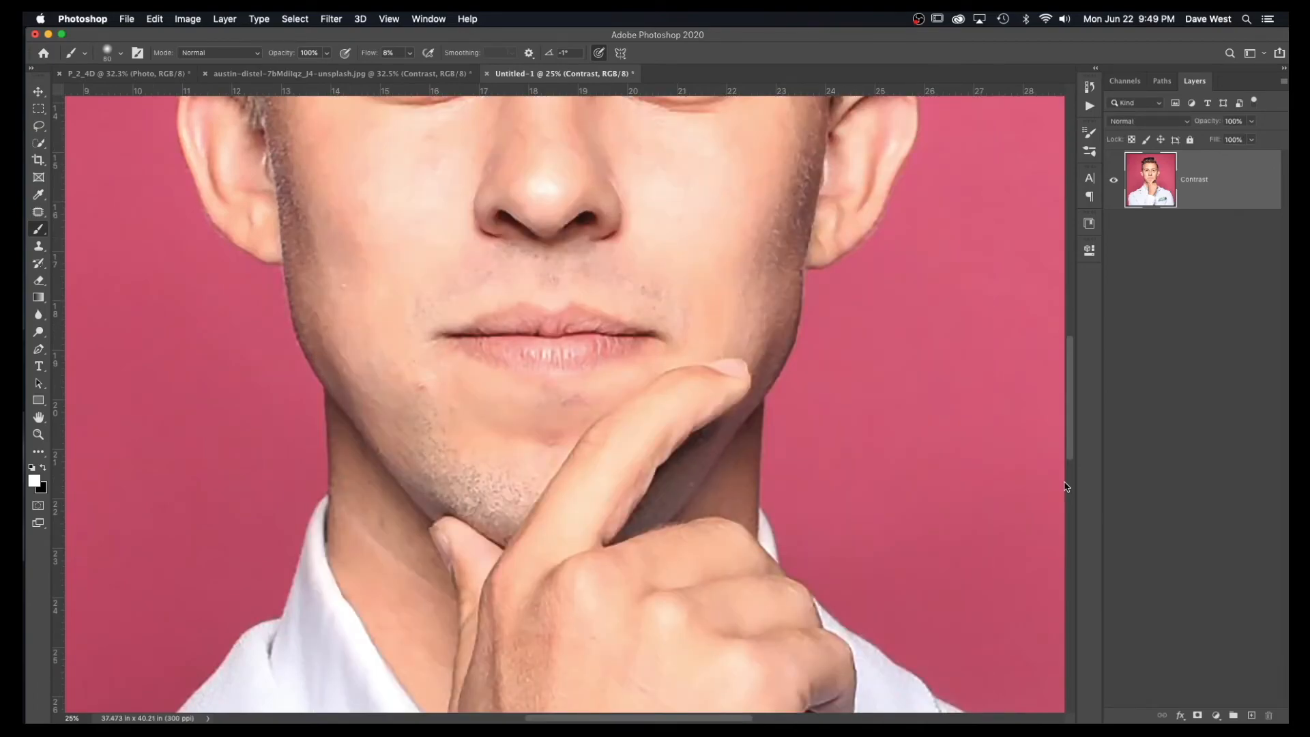
key("super+0")
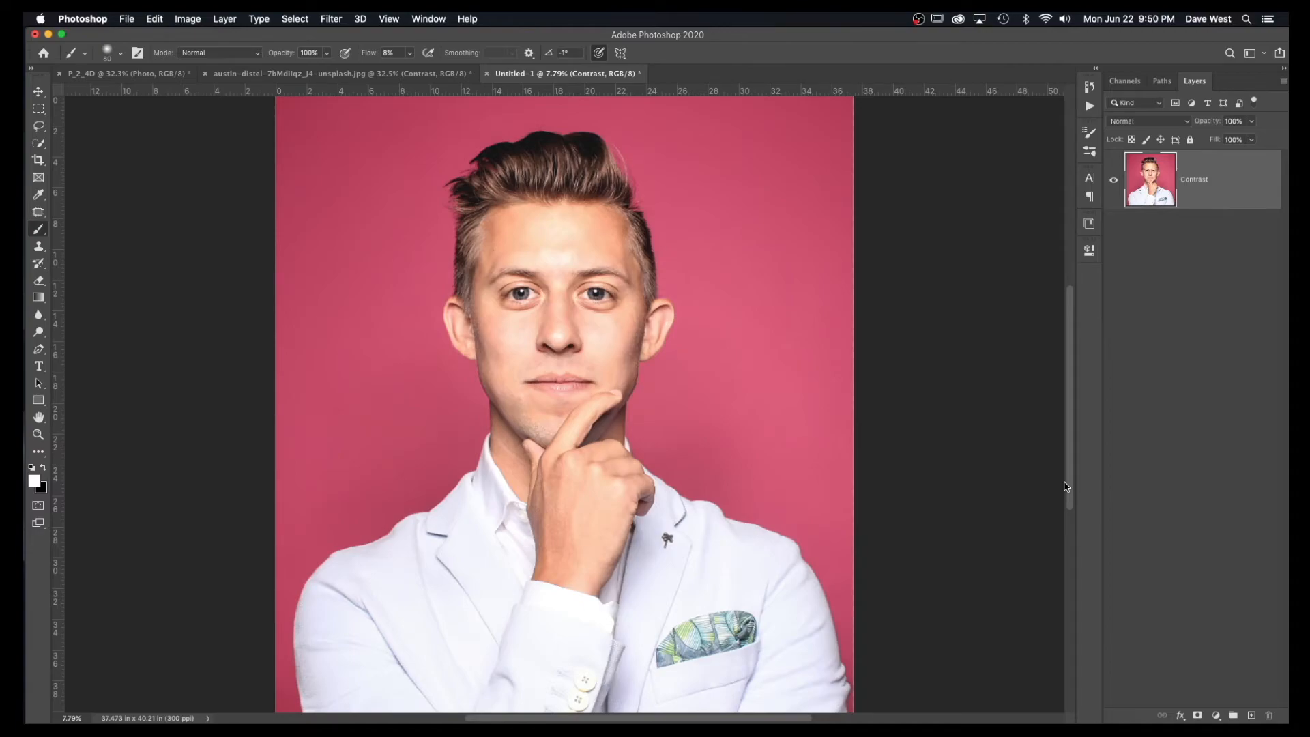
- Duplicate the Contrast layer and rename the copy Eyes
key("super+j")
double_click(1204, 179)
type("Eyes")
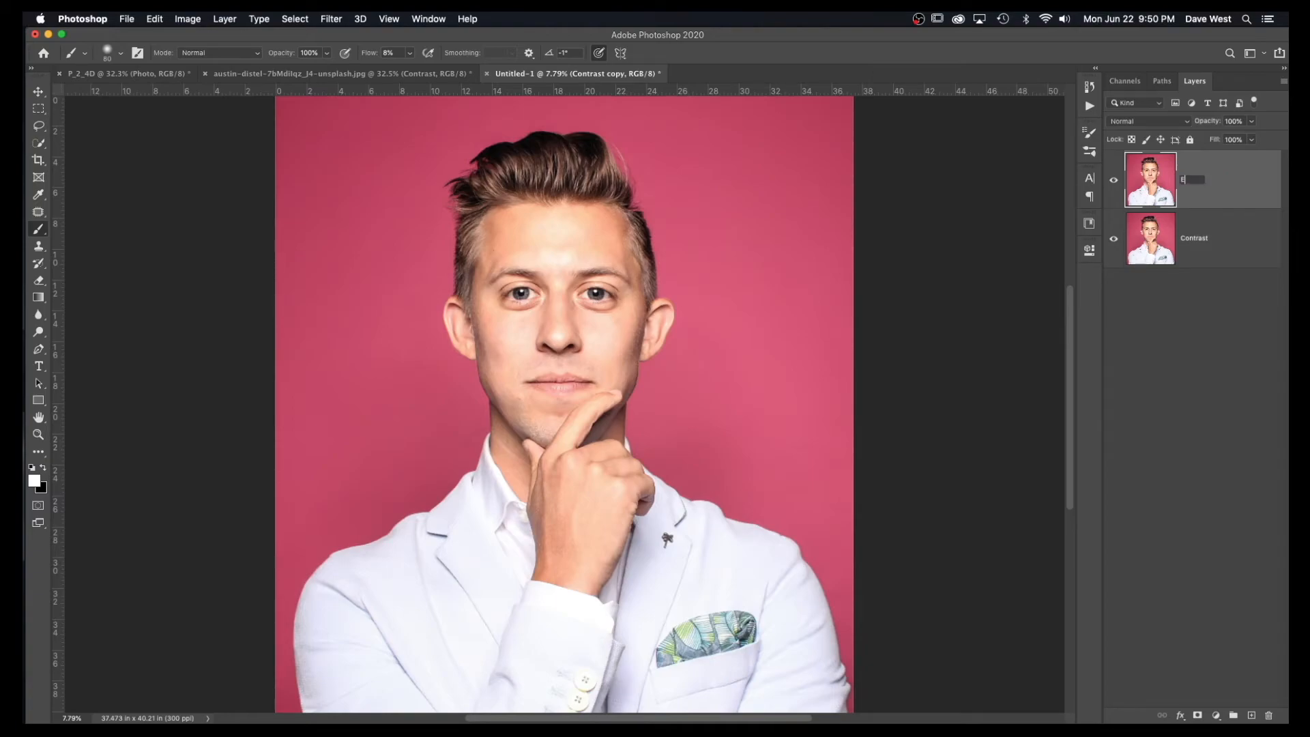
key("Return")
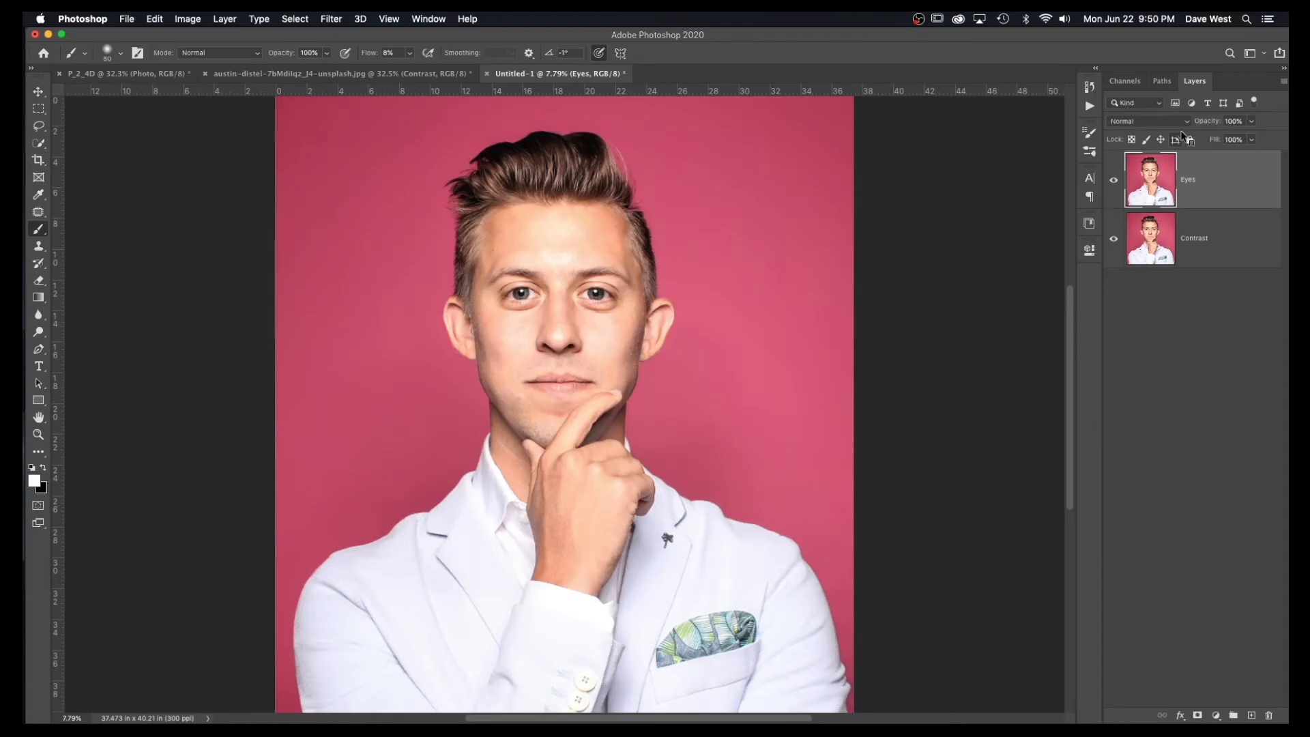
- Send the Eyes layer to Topaz Studio 2 and apply the 1 Van Gogh look at amount 100
key("super+shift+x")
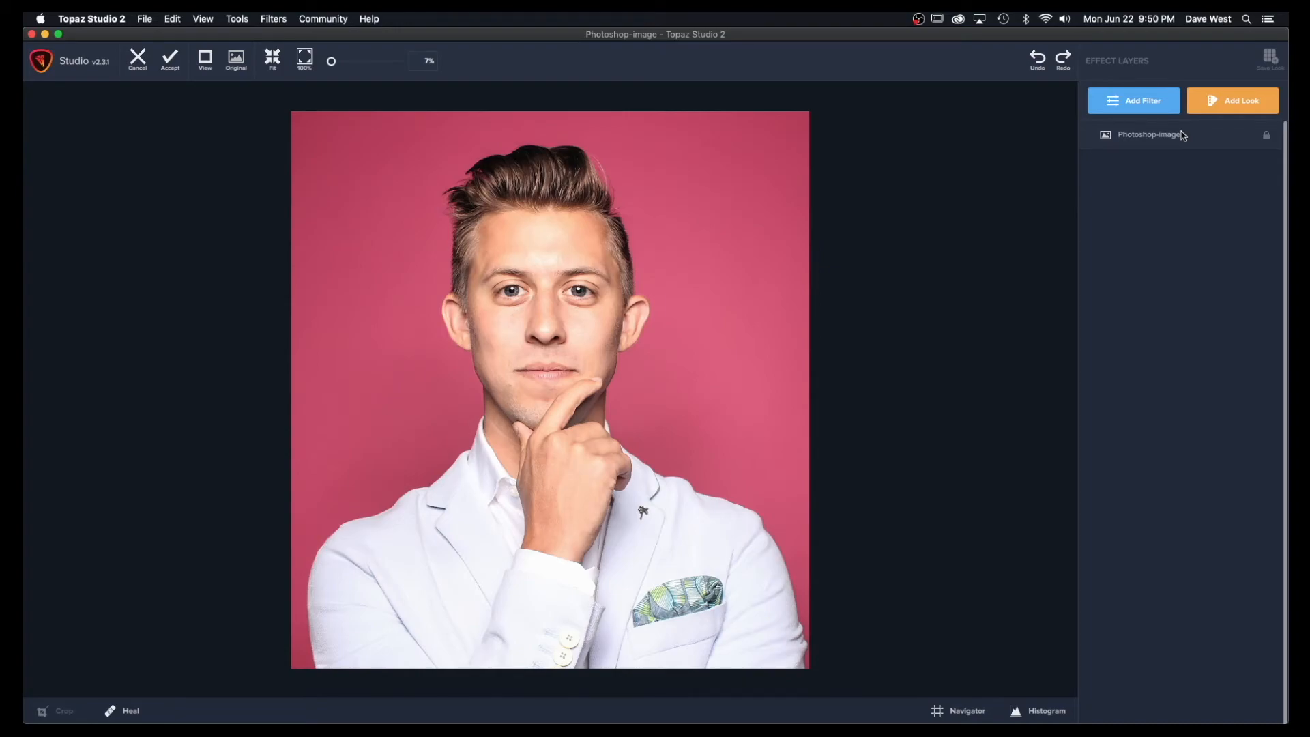
left_click(1250, 107)
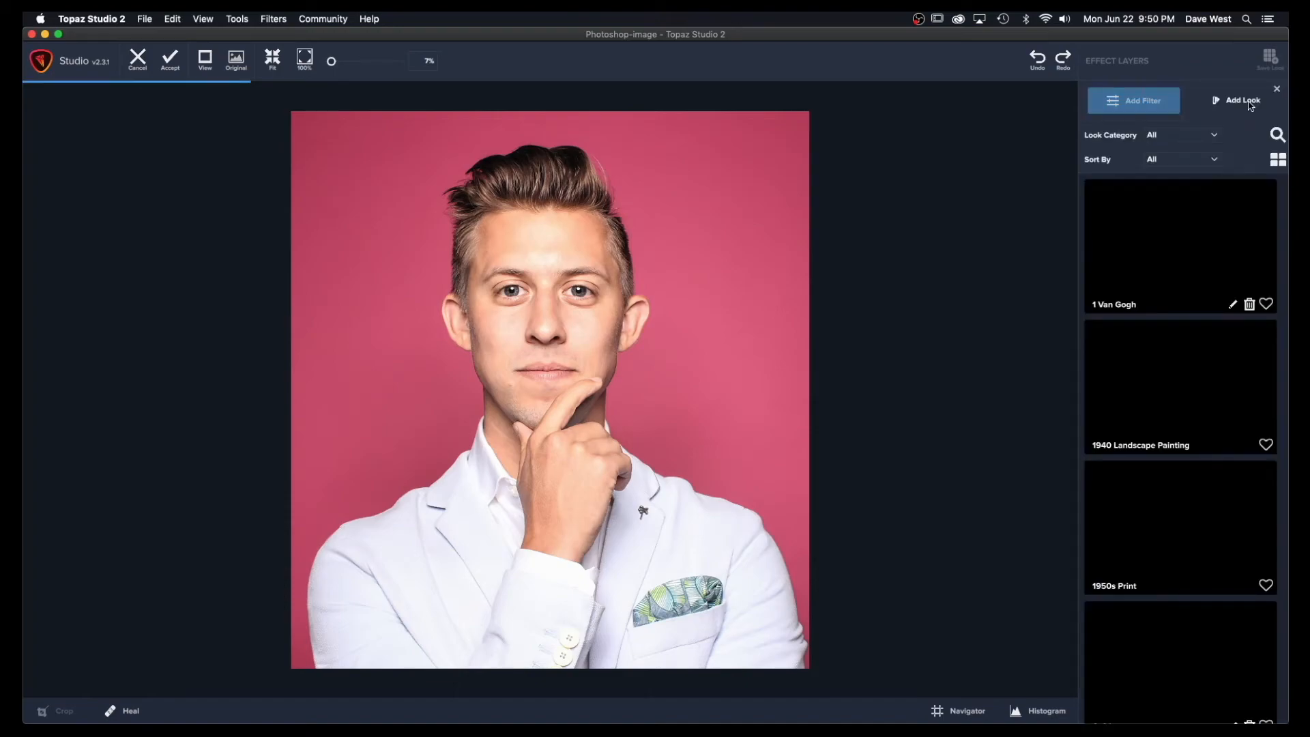
left_click(1170, 280)
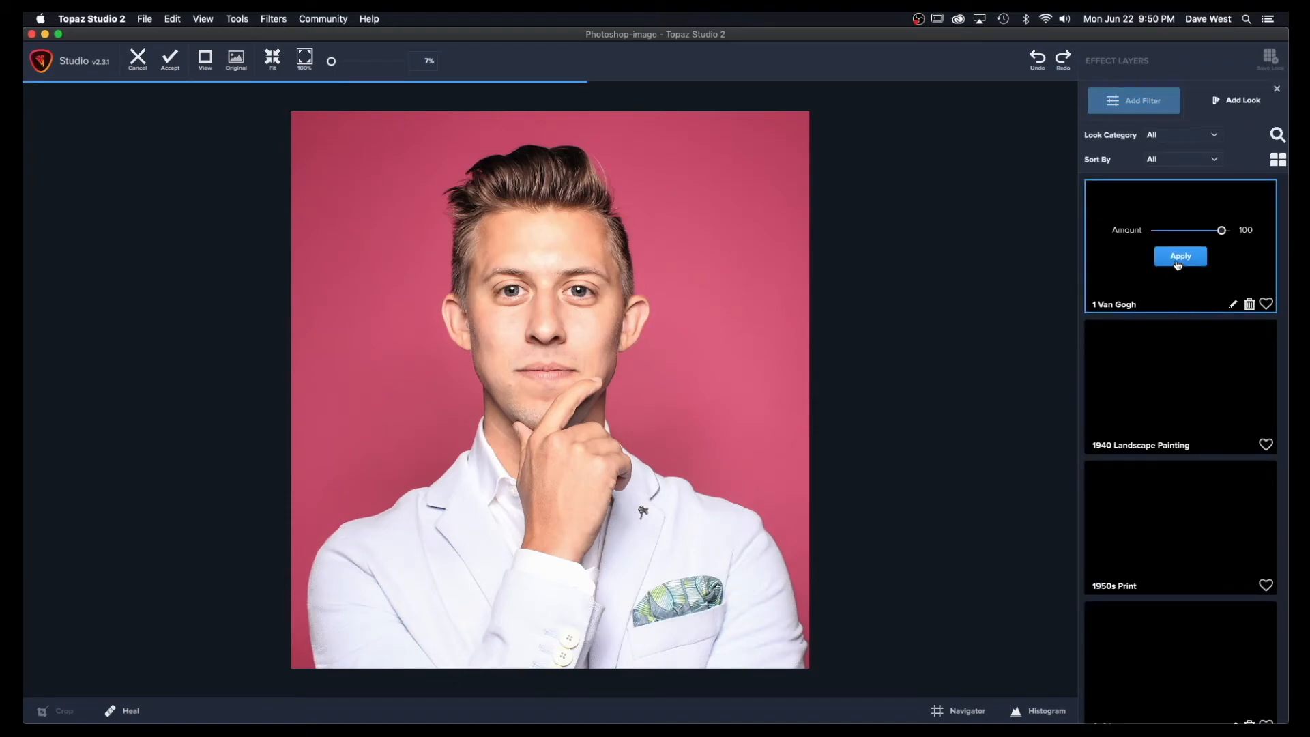
left_click(1180, 257)
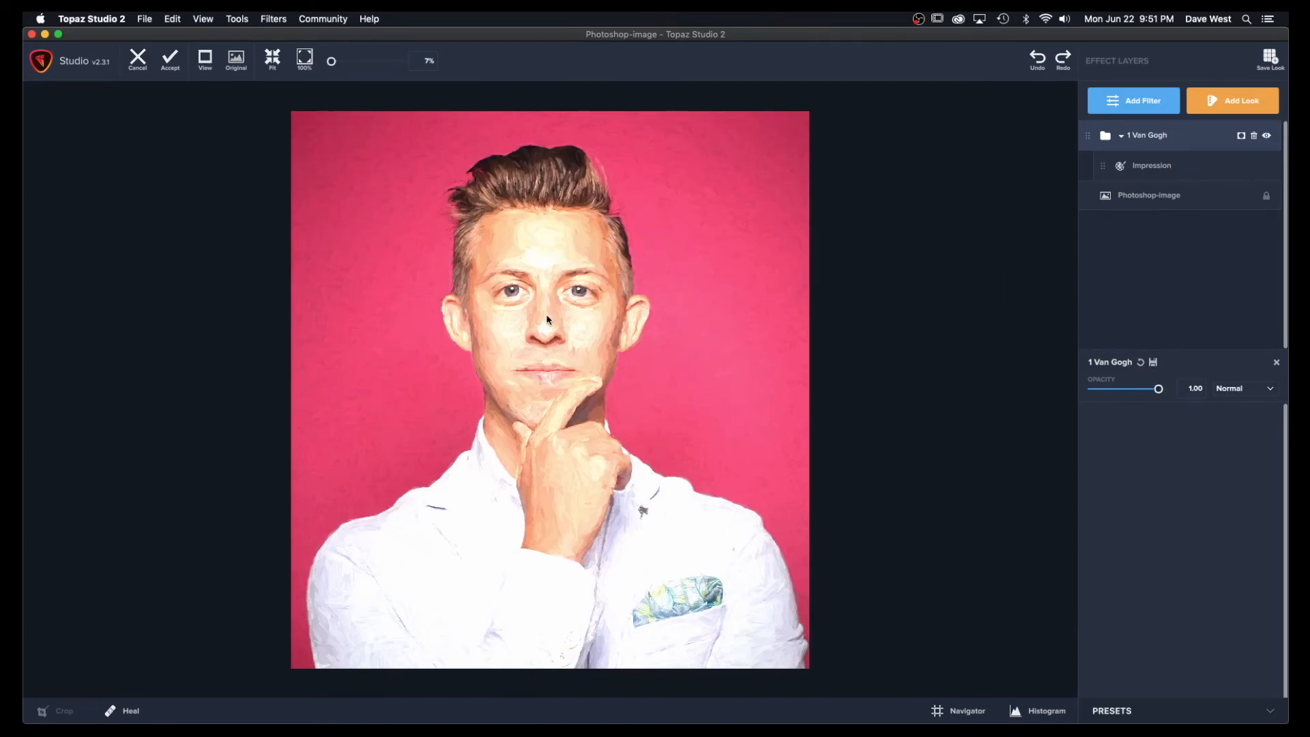
- Set the Impression filter's number of strokes to High and accept the painted result back into Photoshop
scroll(551, 310, "up", 5)
scroll(556, 304, "up", 4)
left_click_drag(620, 246, 644, 308)
scroll(645, 308, "up", 3)
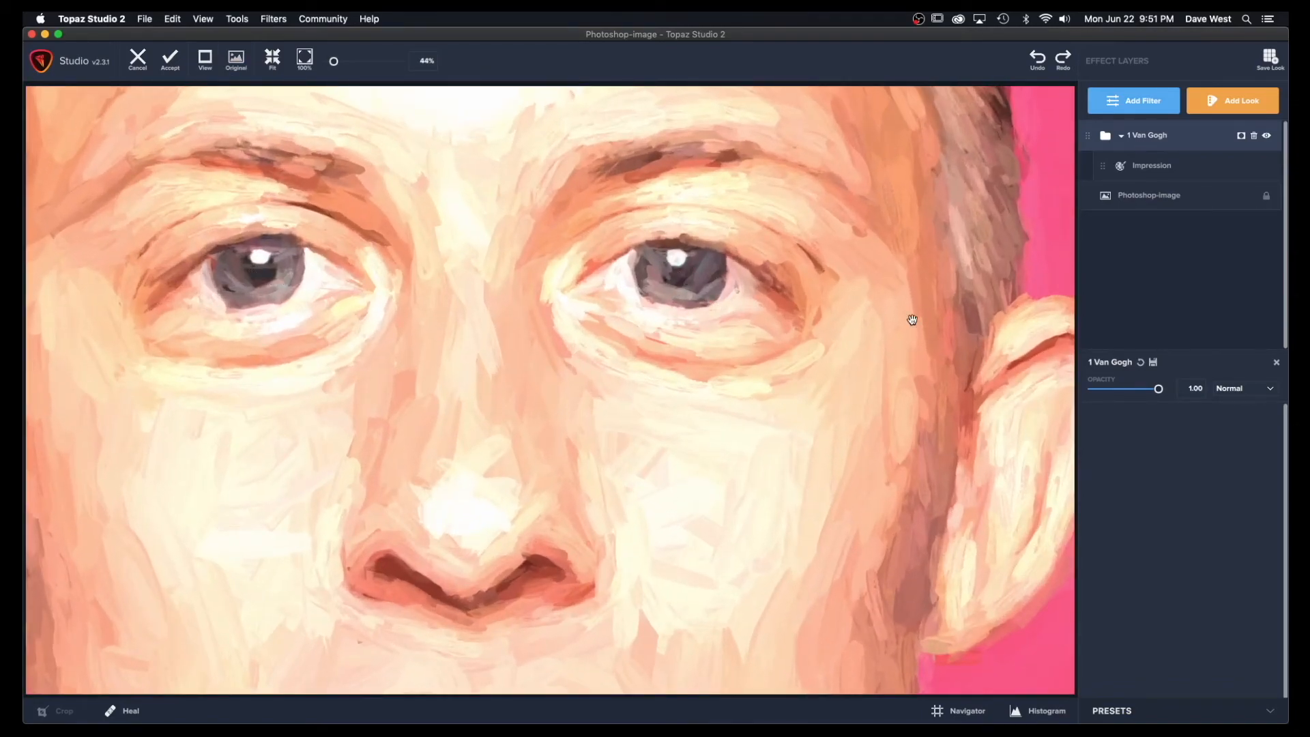
left_click(1201, 172)
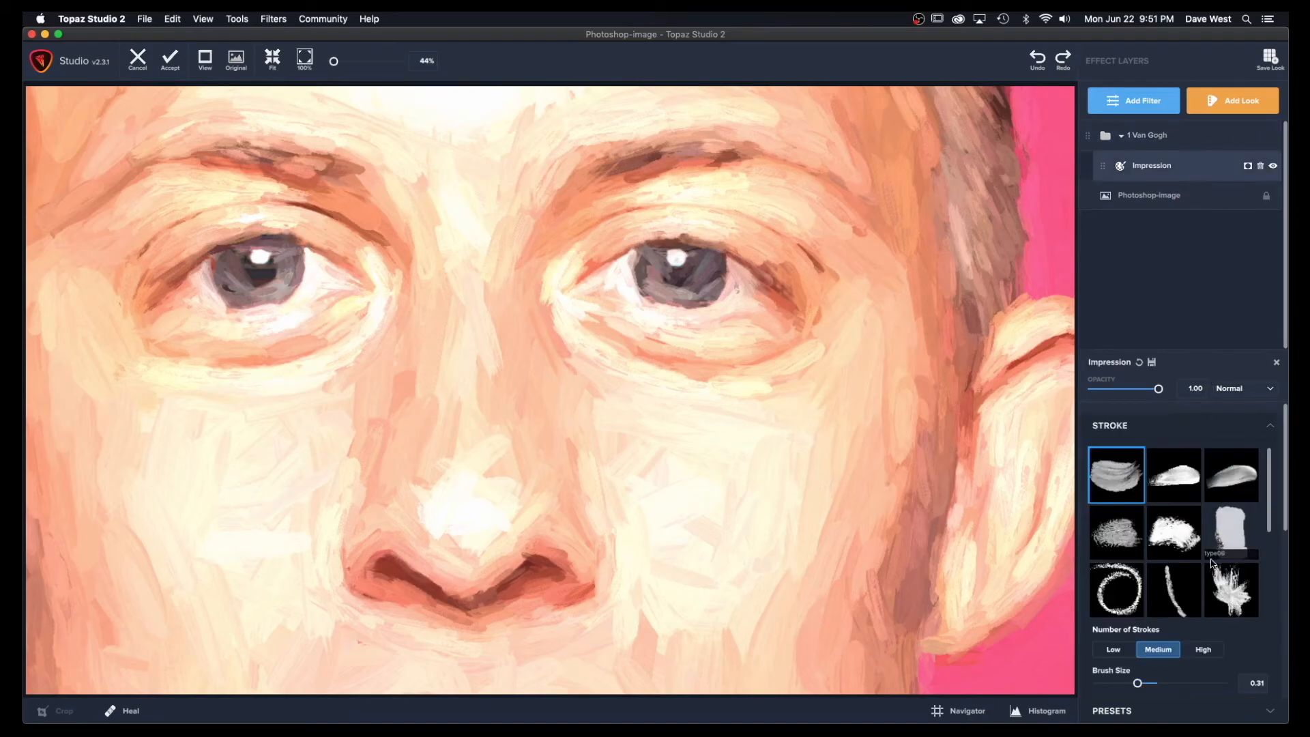
left_click(1206, 651)
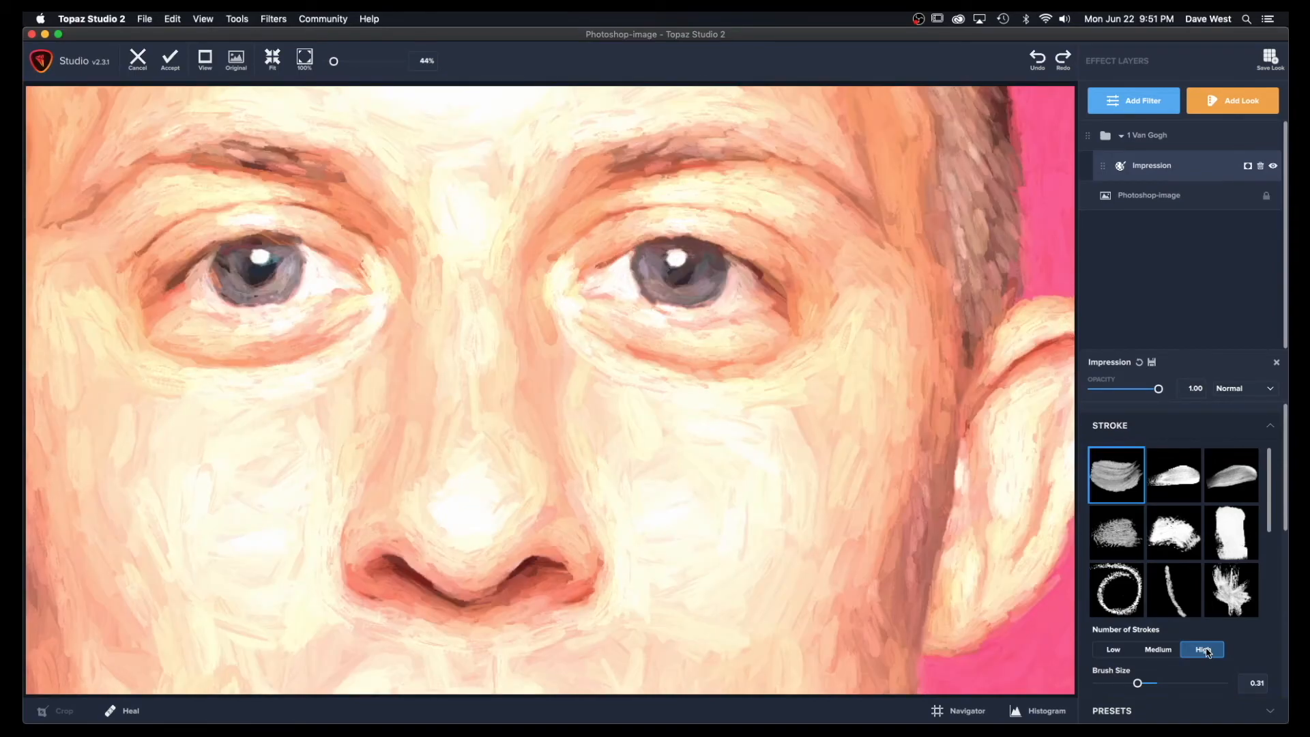
left_click(681, 274)
left_click(170, 60)
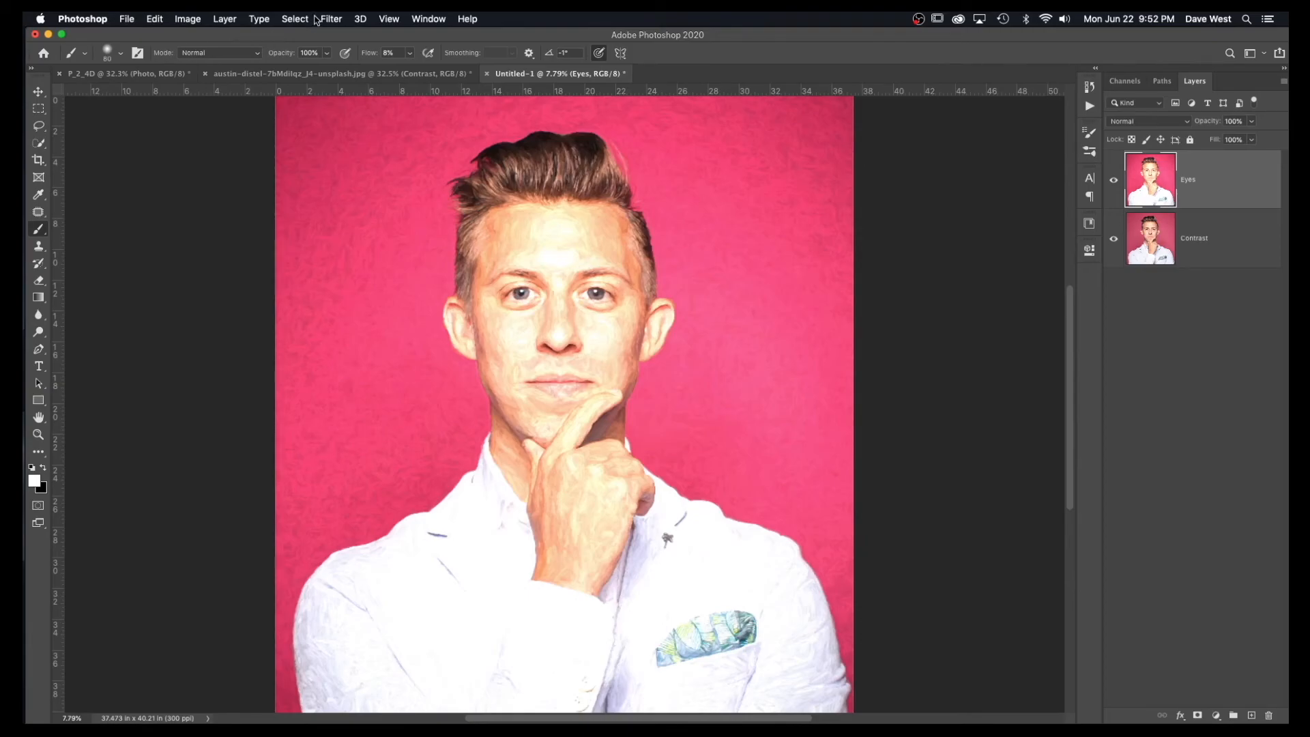
- Resample the painted document down to a resolution of 72 pixels/inch
left_click(188, 19)
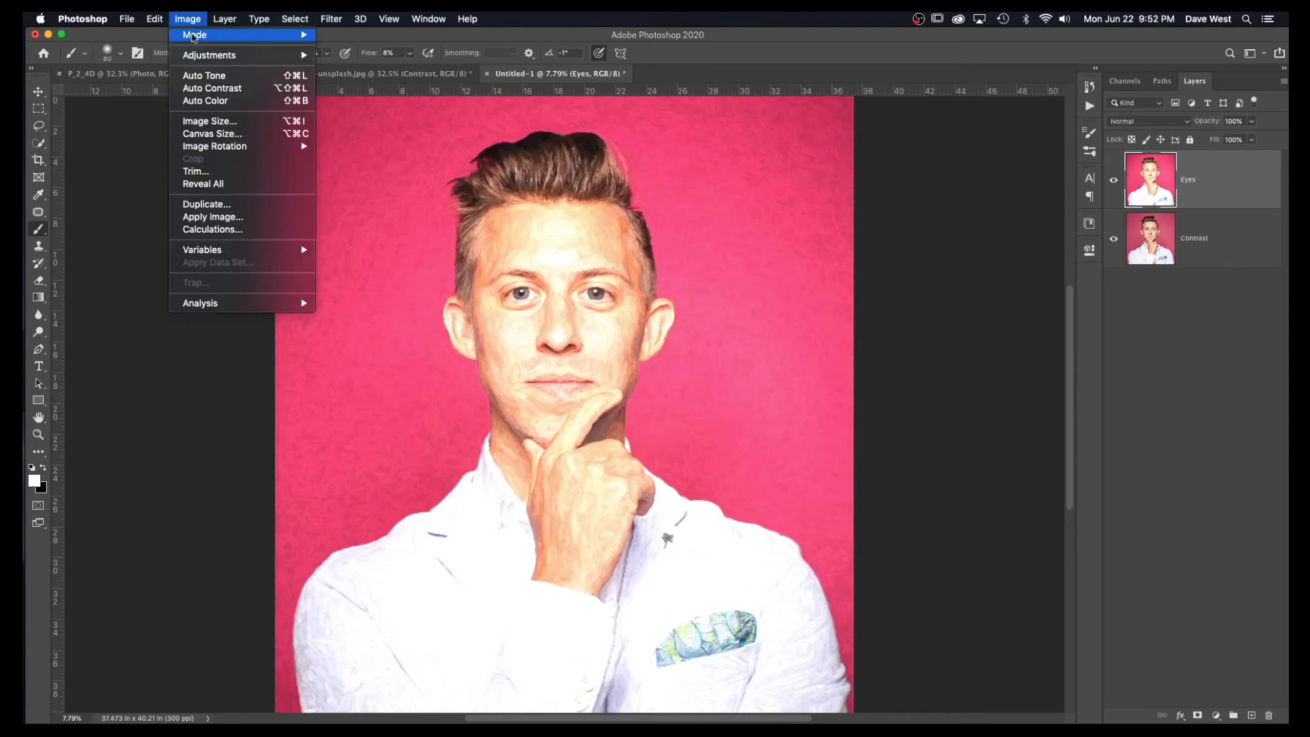
left_click(205, 121)
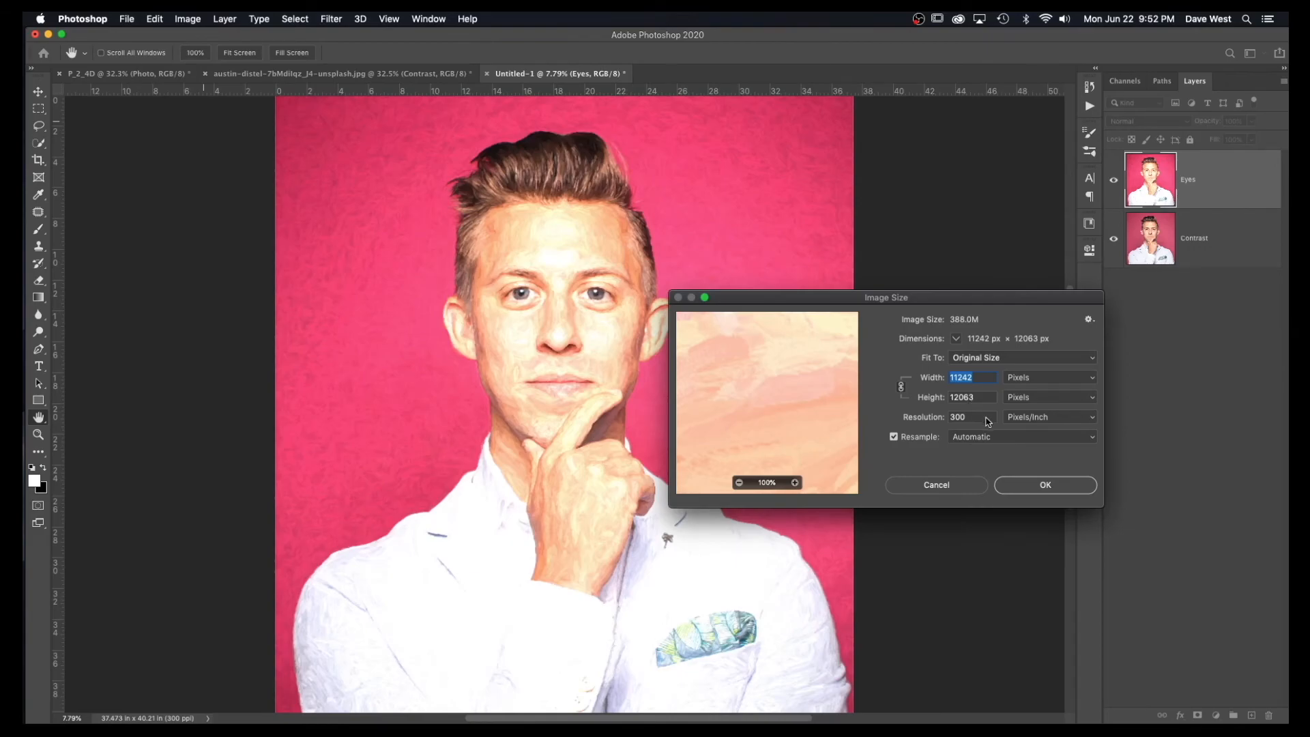
left_click(915, 420)
type("7")
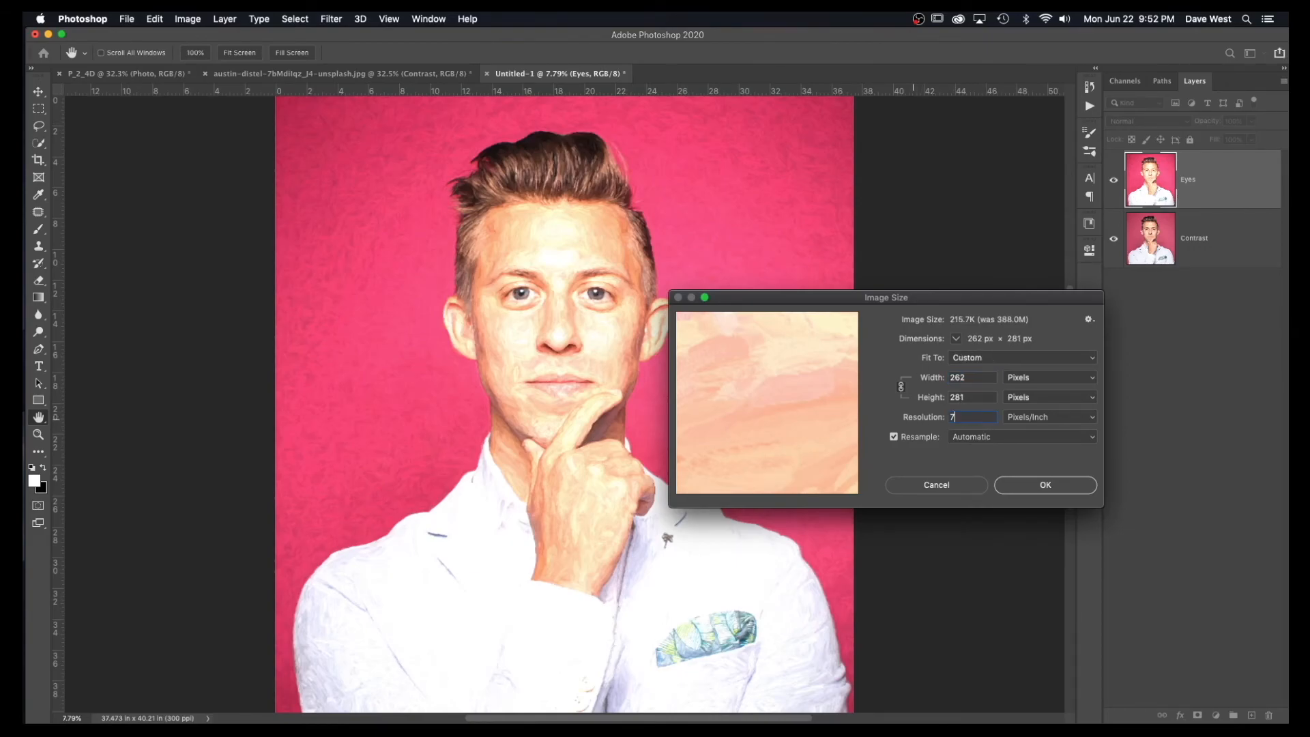
type("2")
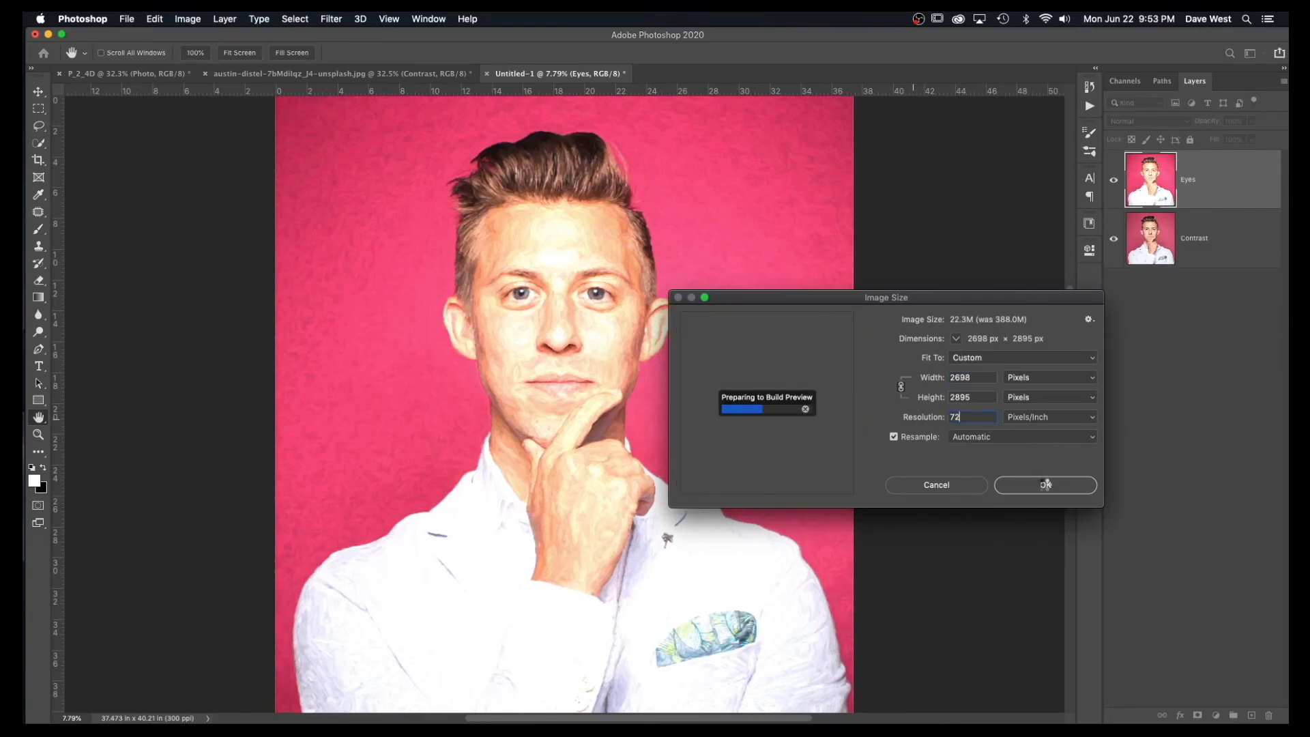
left_click(1046, 484)
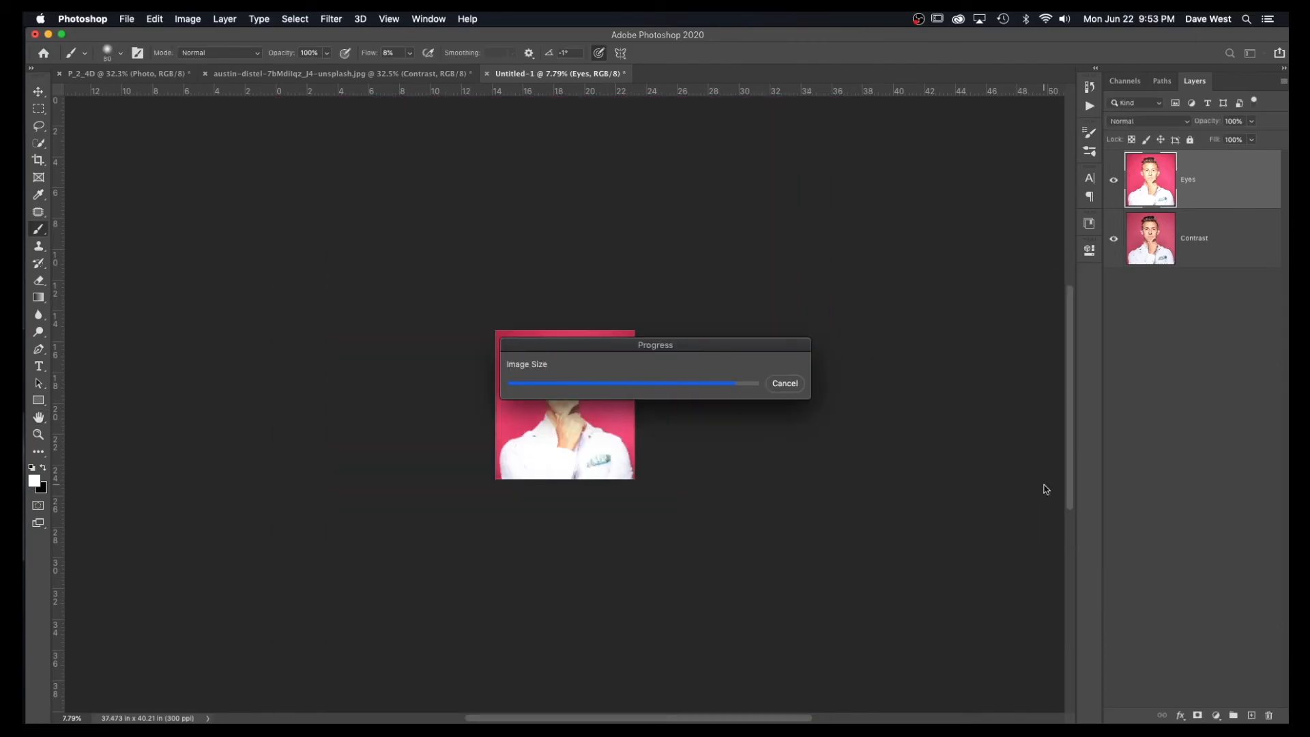
key("super+0")
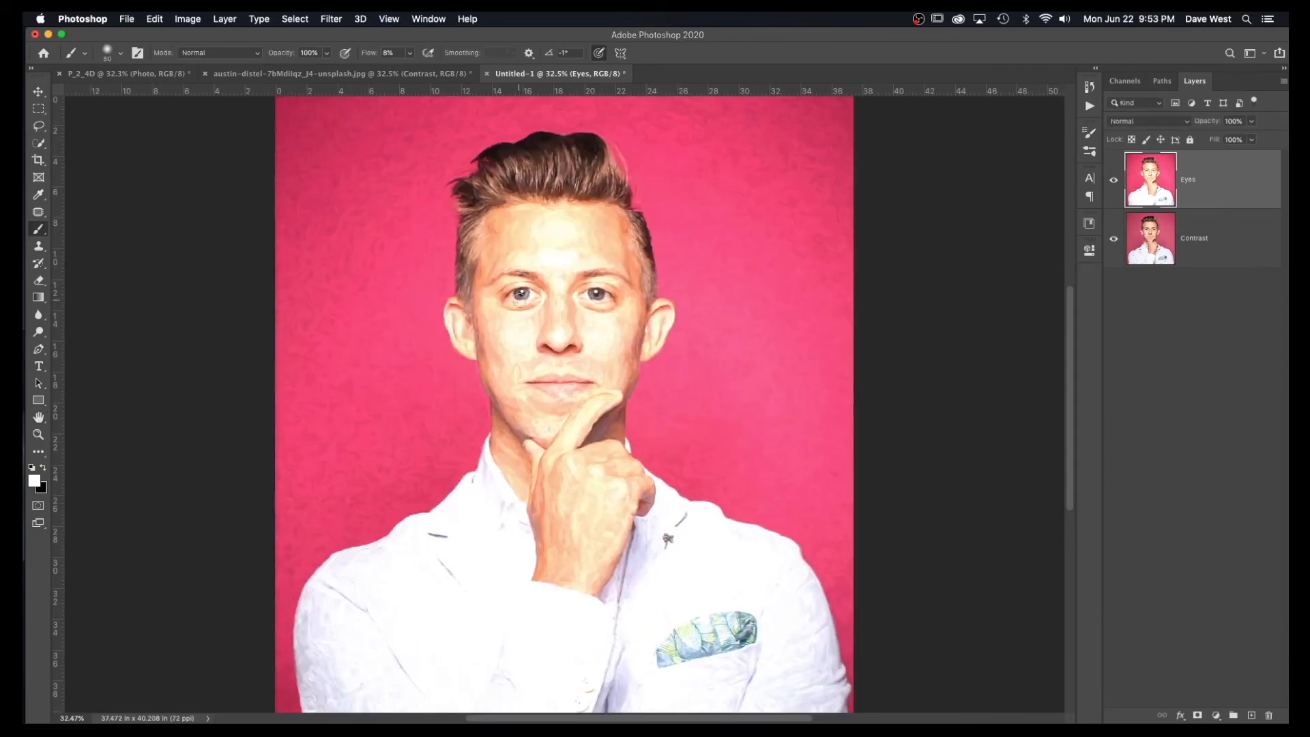
- Copy the Eyes layer into the portrait document and place it in the layer stack directly below the Test layer
left_click(39, 94)
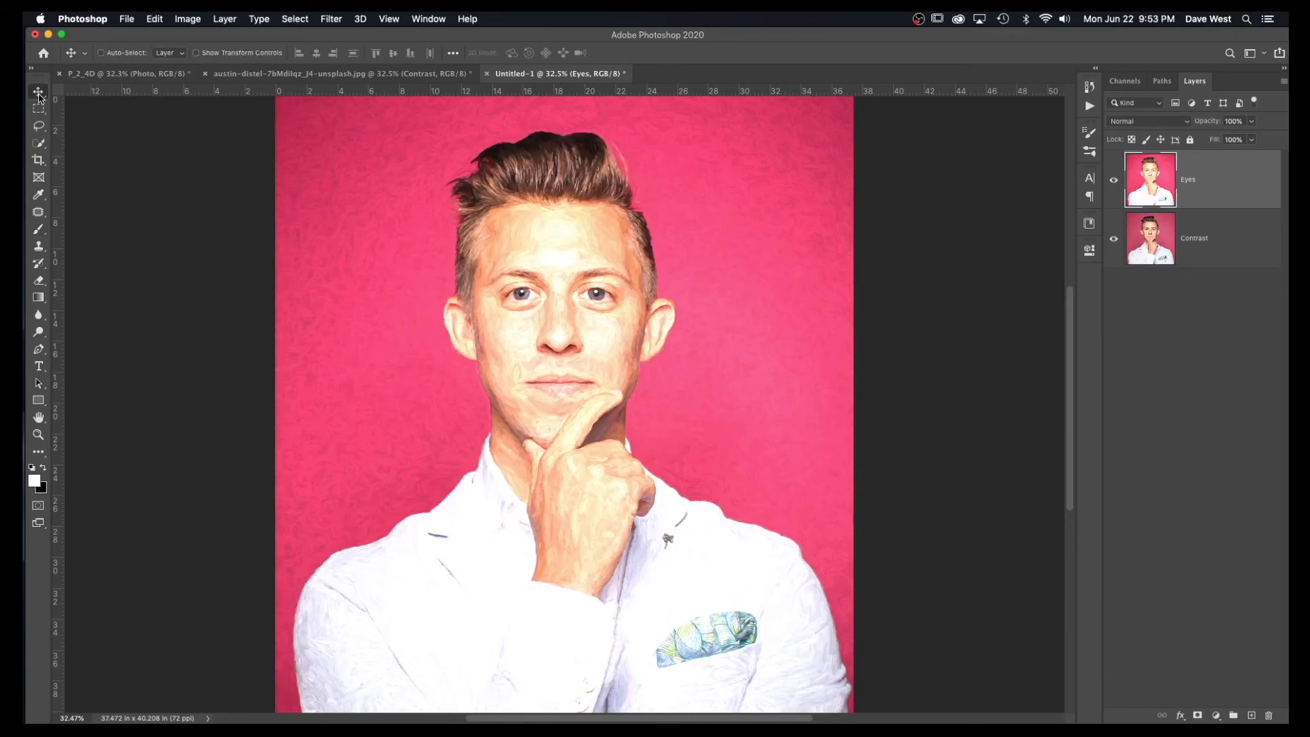
left_click_drag(1163, 183, 550, 314)
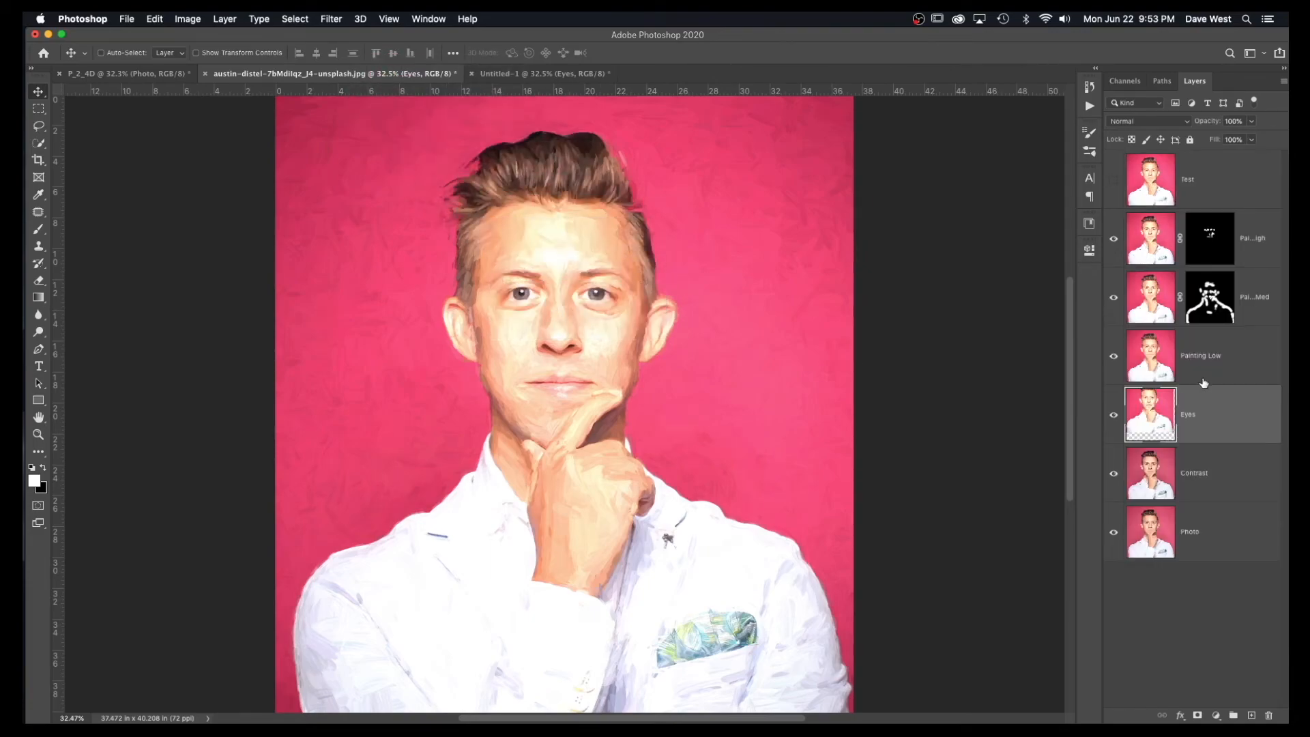
left_click_drag(1215, 416, 1191, 211)
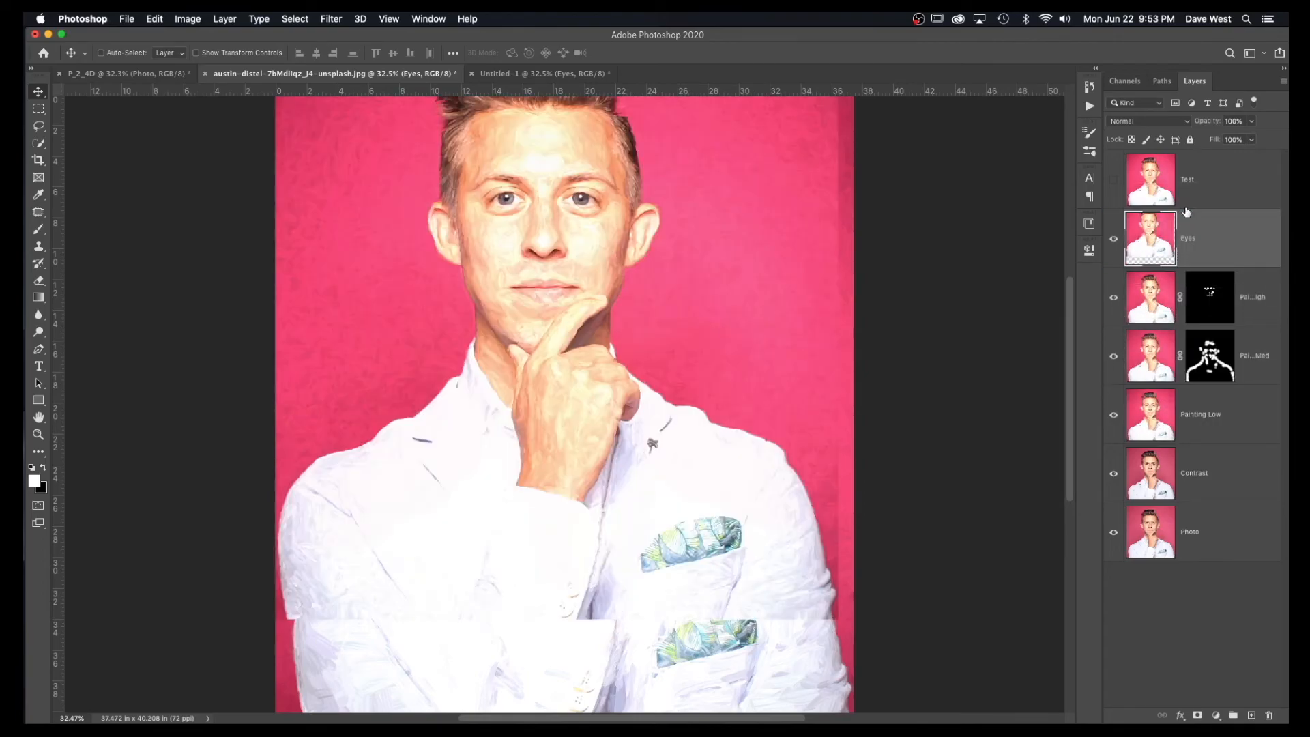
- Move the Eyes layer until its edges align with the canvas and the portrait beneath
left_click(388, 19)
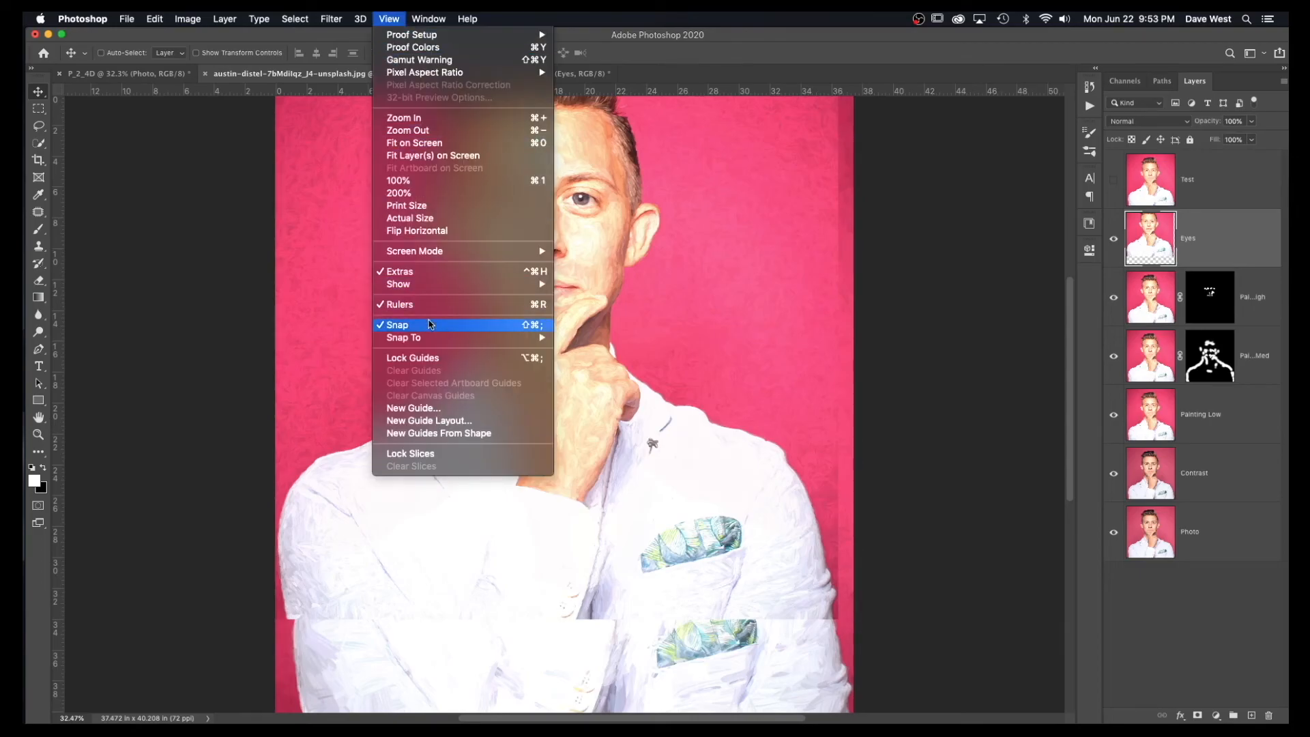
left_click(640, 250)
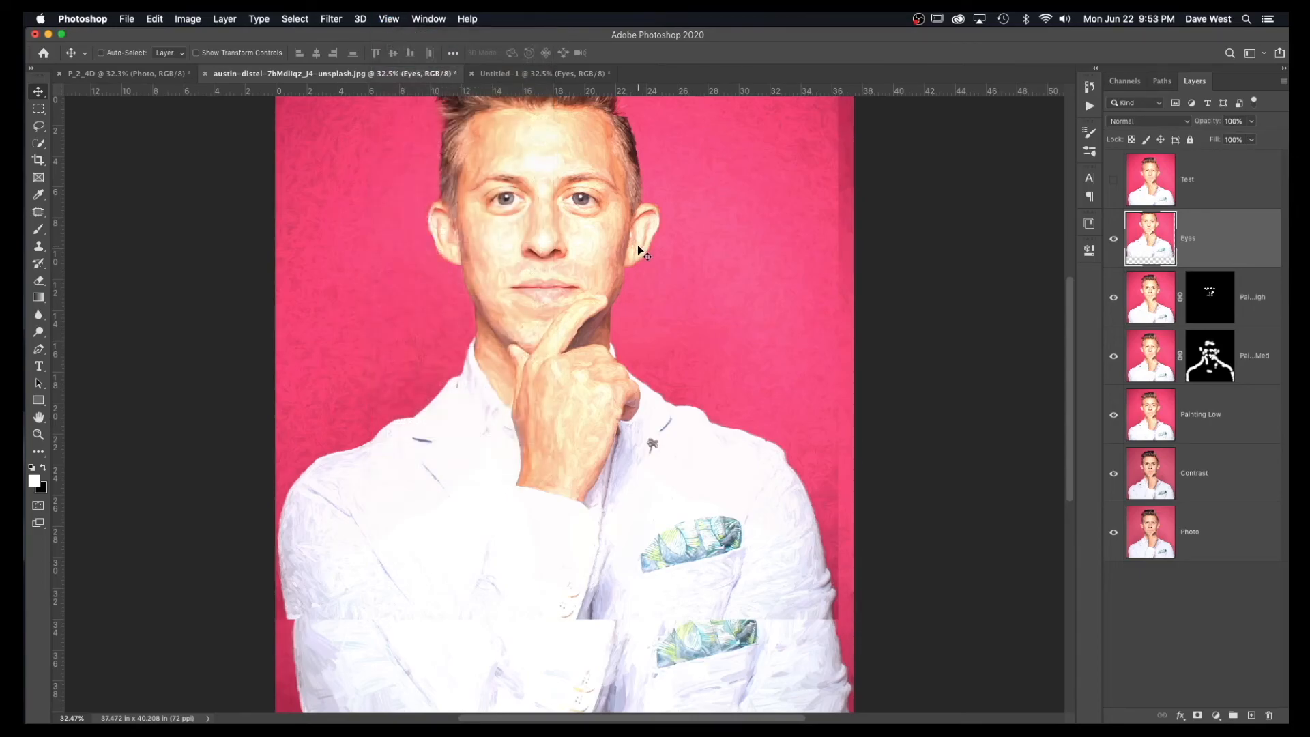
scroll(639, 275, "down", 4)
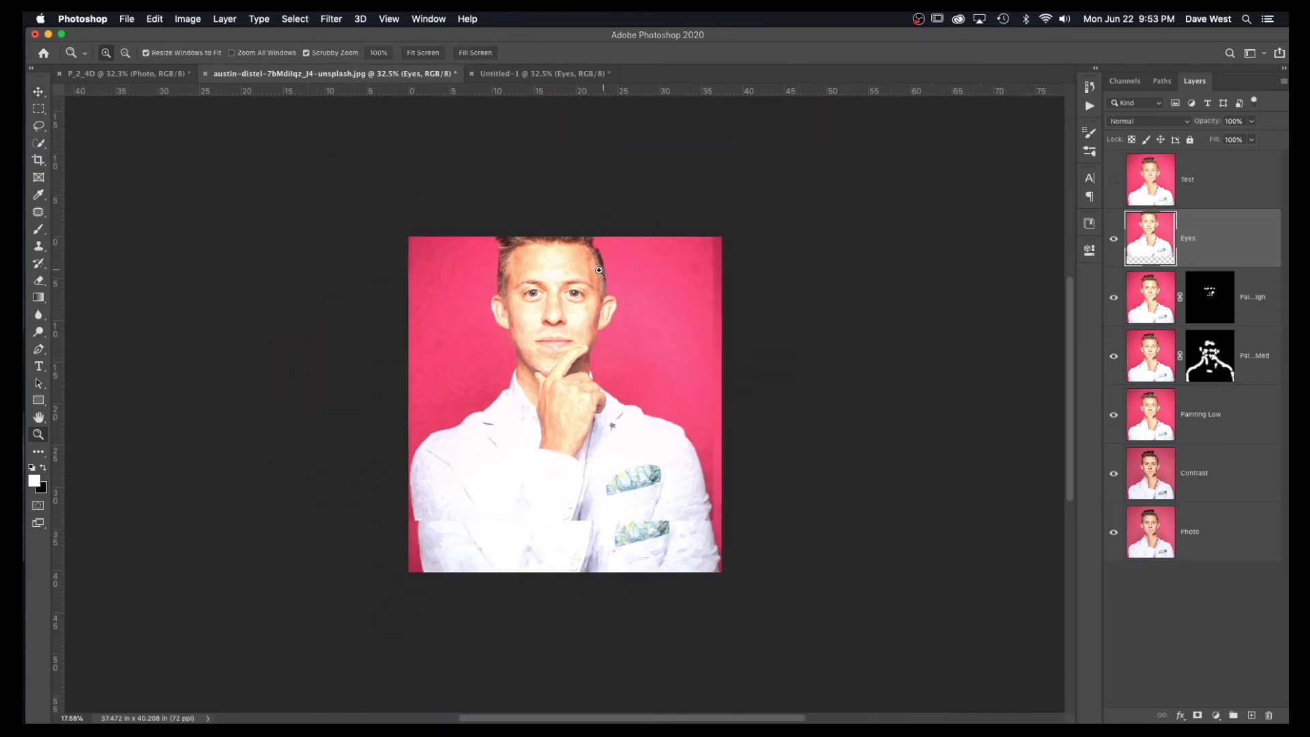
left_click_drag(617, 307, 623, 357)
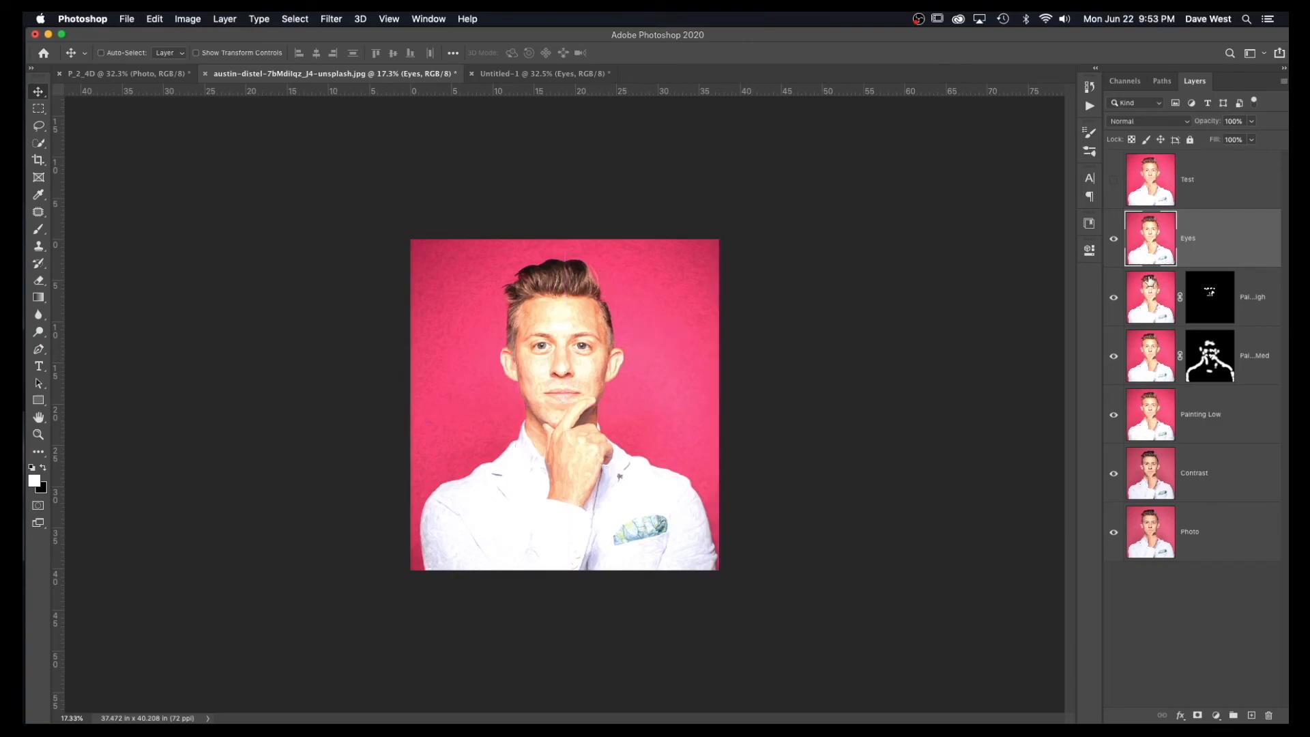
- Add a black mask to the Eyes layer and paint white at 8% flow over both irises with a smaller brush
left_click(1197, 716, "alt")
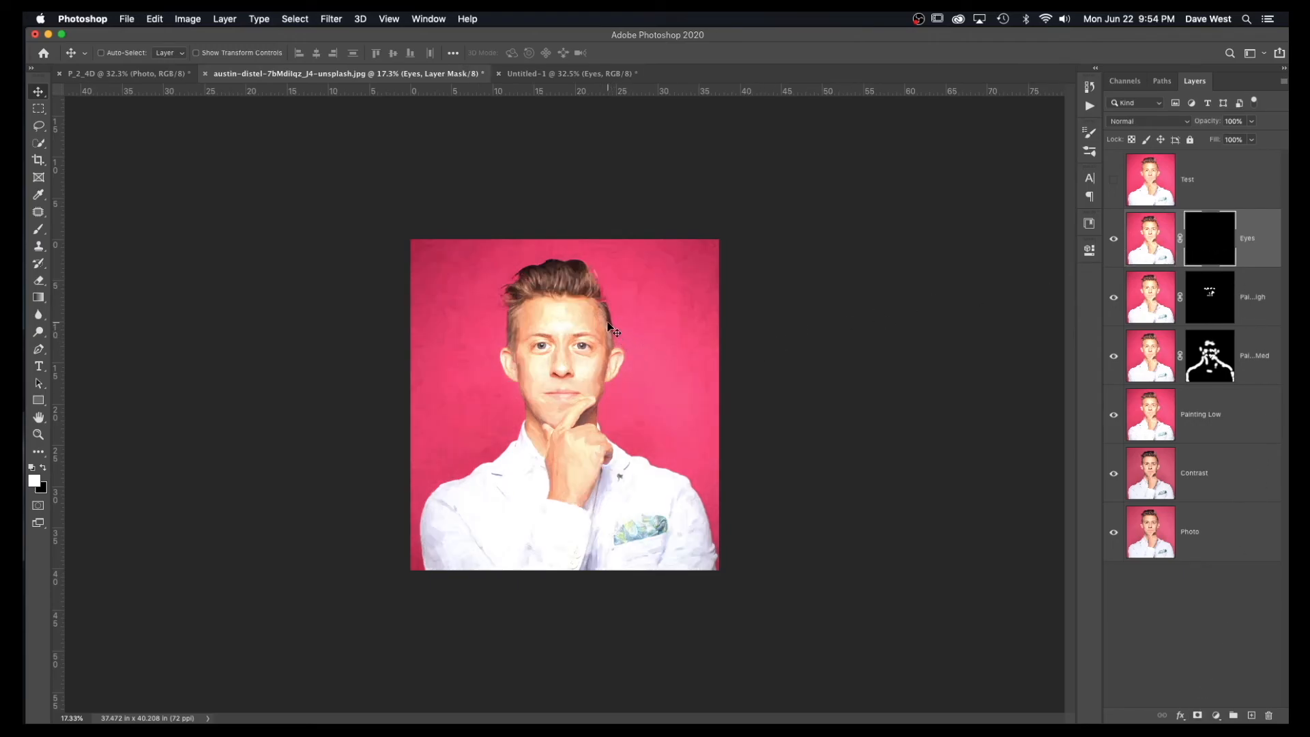
key("z")
left_click_drag(576, 341, 673, 459)
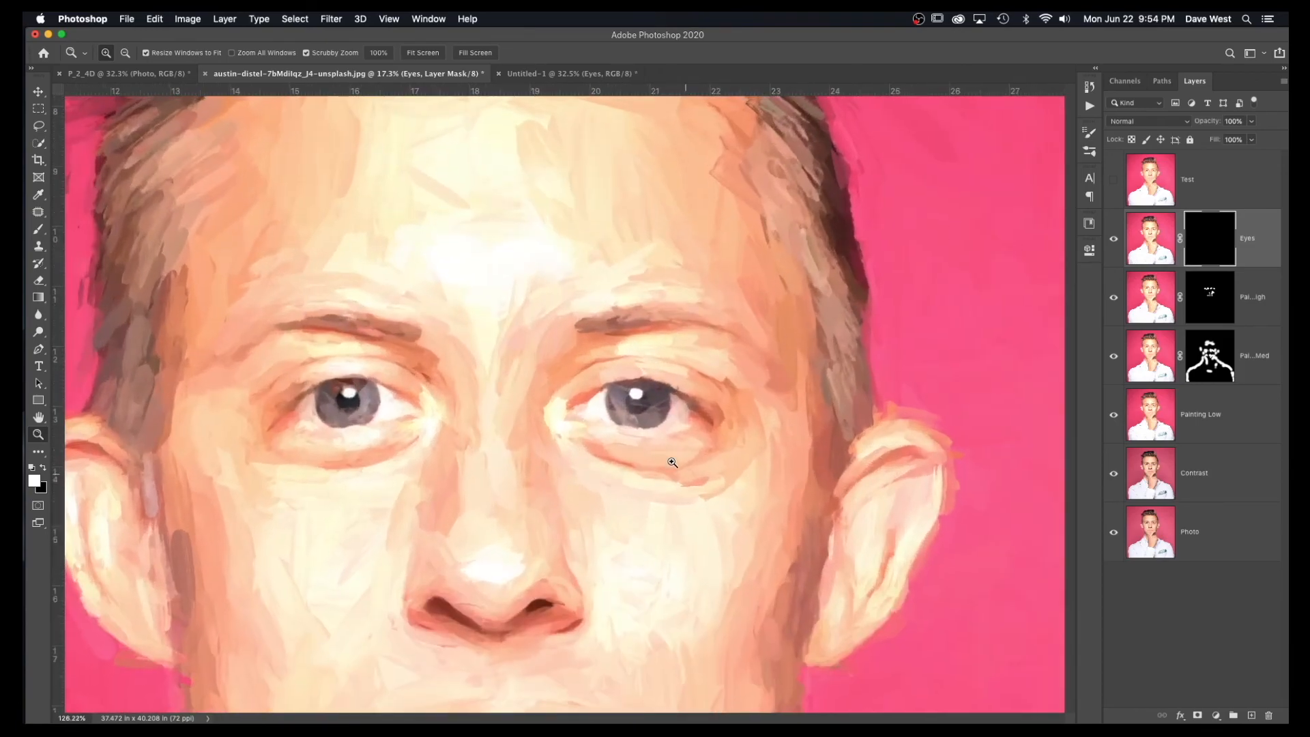
key("v")
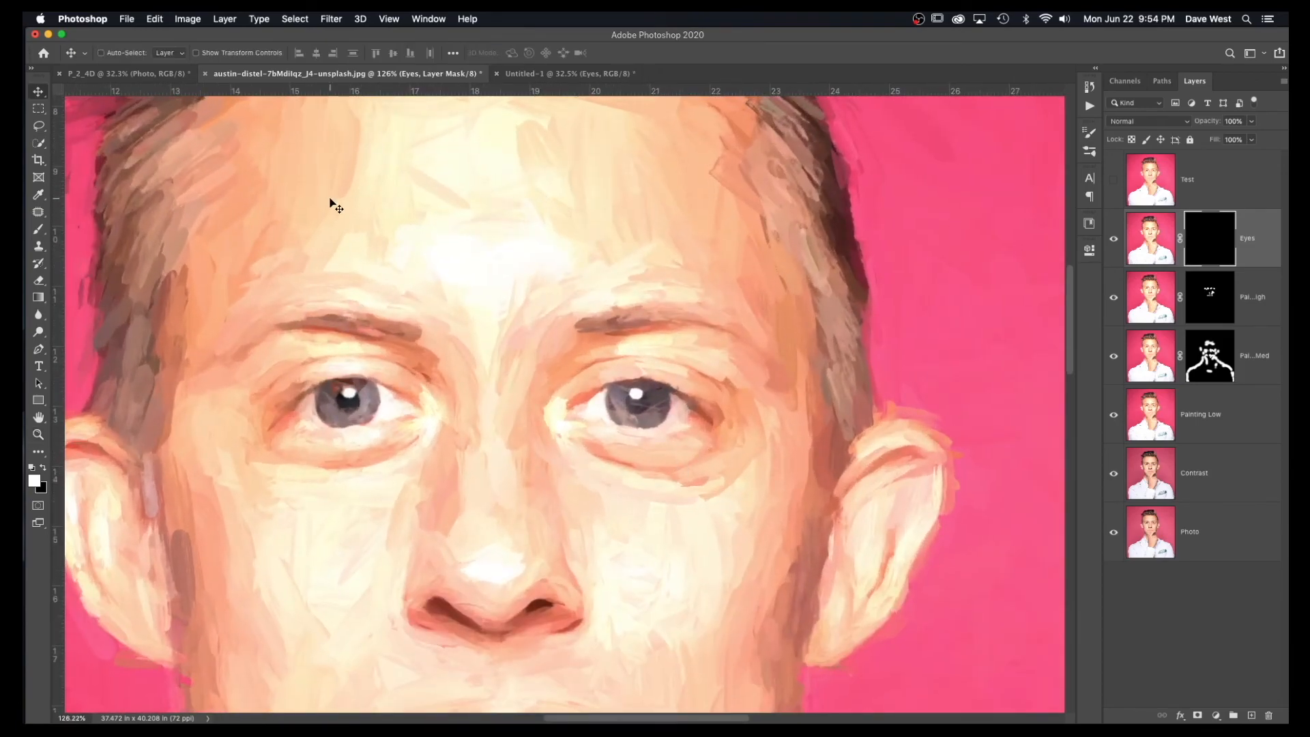
key("b")
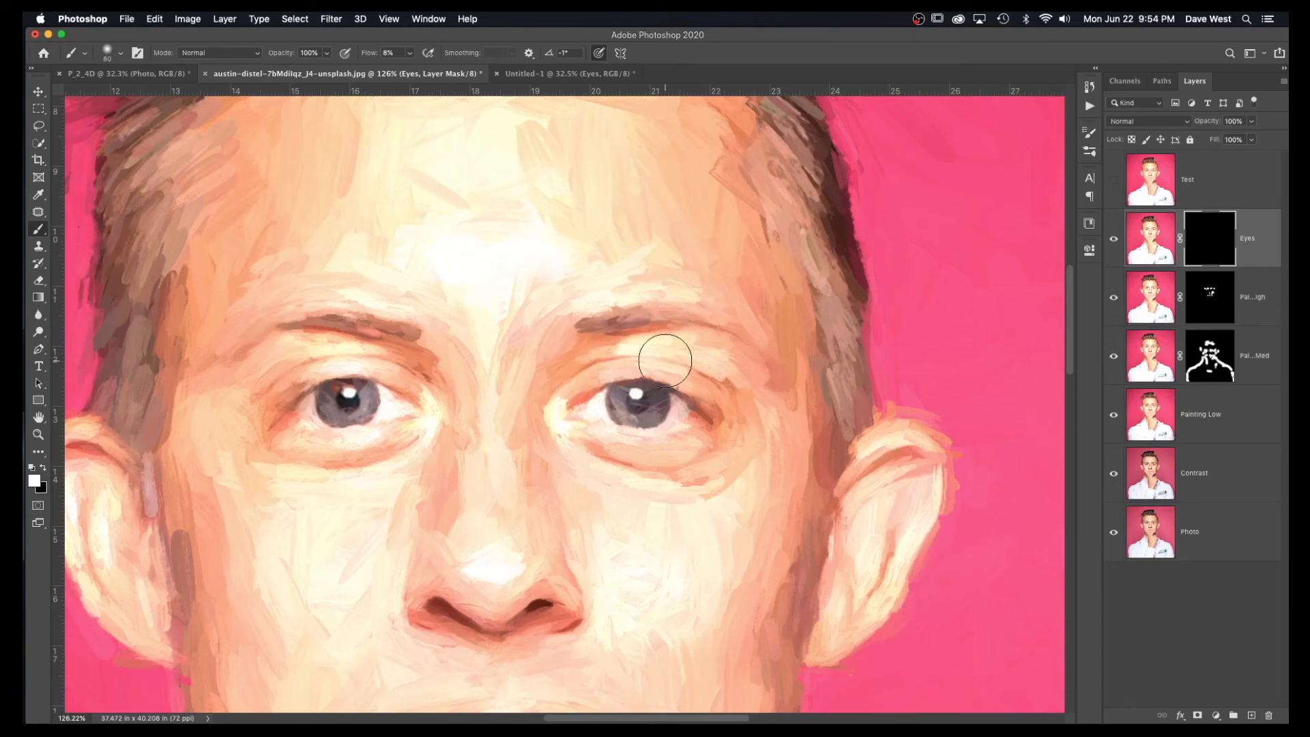
key("bracketleft")
key("bracketleft")
key("bracketleft")
key("bracketleft")
mouse_move(636, 402)
left_mouse_down()
mouse_move(658, 402)
mouse_move(620, 405)
left_mouse_up()
mouse_move(348, 402)
left_mouse_down()
mouse_move(367, 397)
mouse_move(337, 394)
mouse_move(352, 403)
left_mouse_up()
left_click_drag(609, 407, 631, 402)
key("super+0")
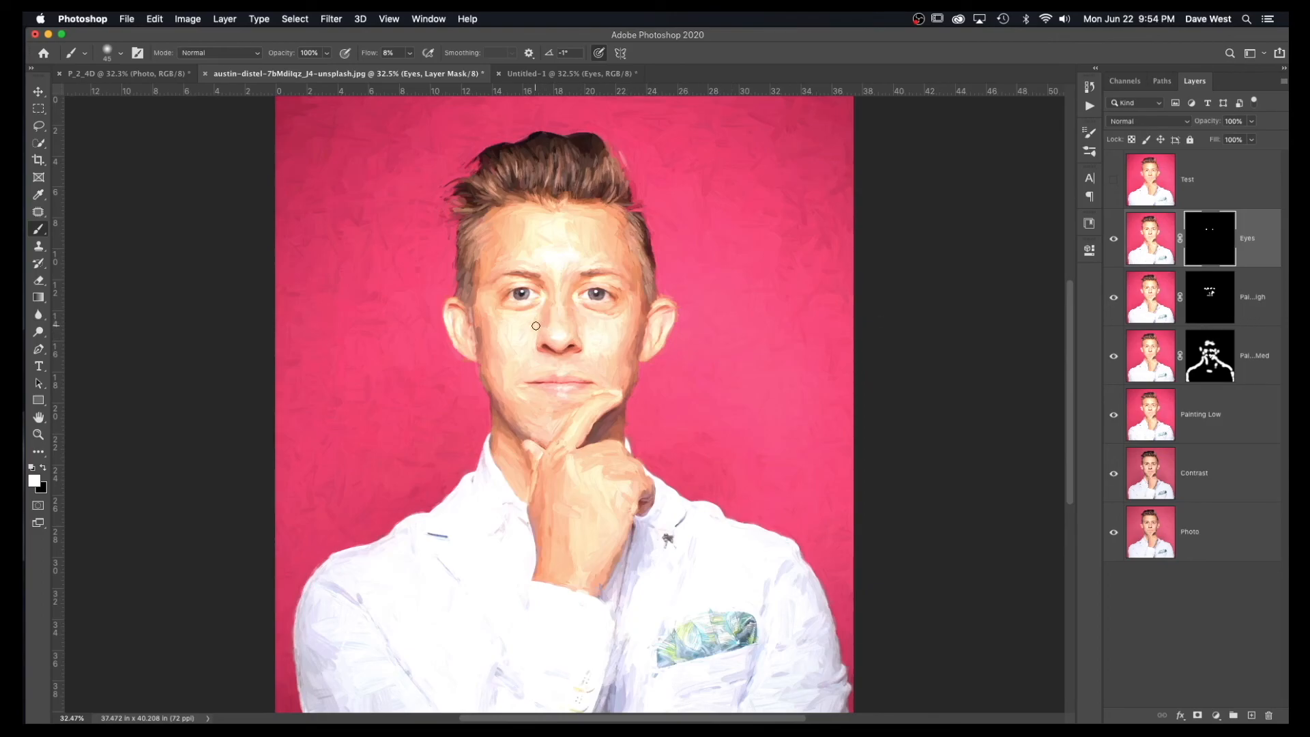
- Brush more white onto the Eyes mask to bring finer painted detail into the facial features
key("z")
left_click_drag(522, 328, 574, 421)
key("b")
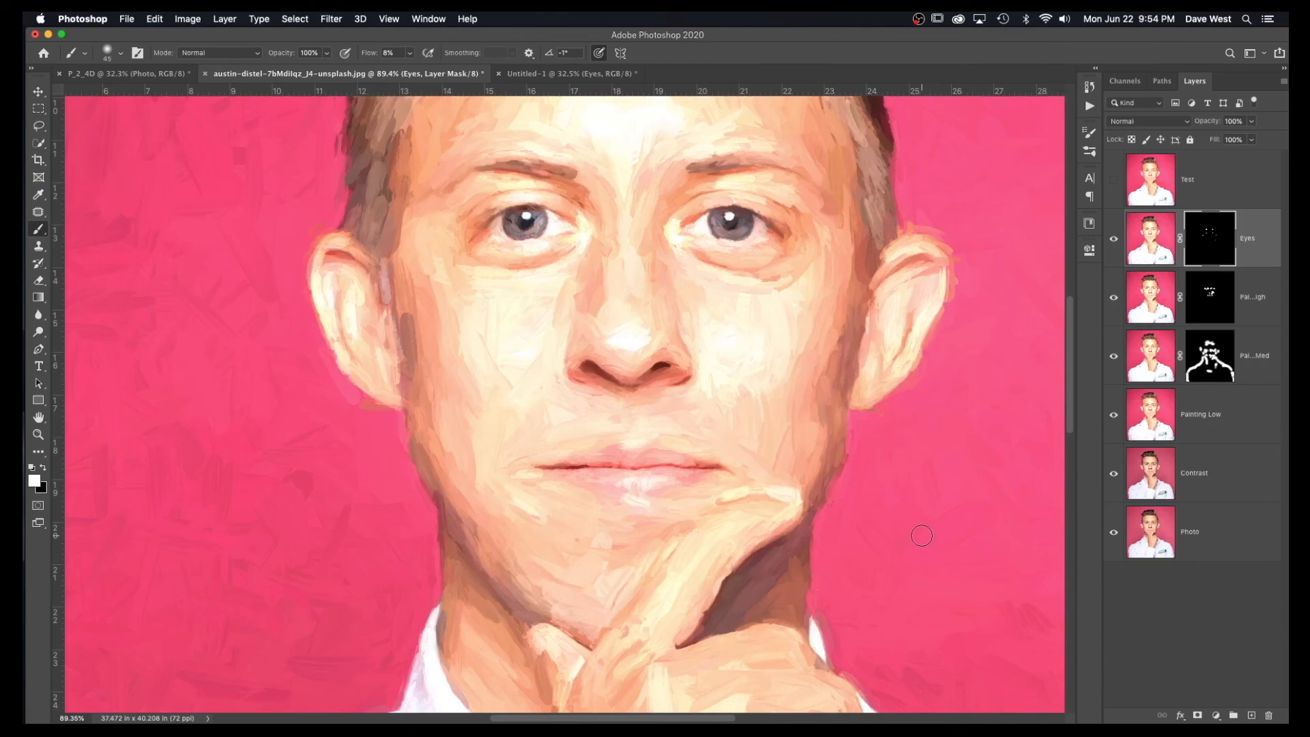
key("super+0")
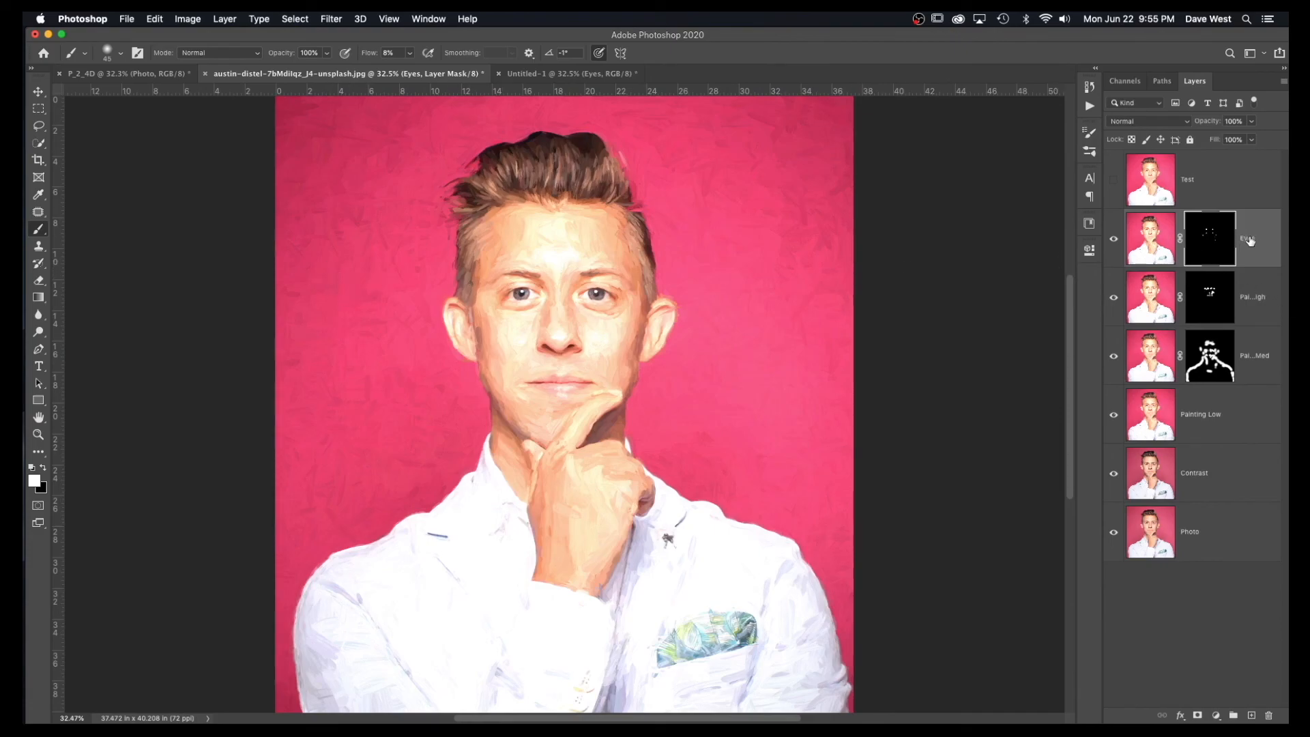
- Lower the Eyes layer's opacity to 66% and check the blend around the eyes up close
mouse_move(1211, 124)
left_mouse_down()
mouse_move(1158, 129)
mouse_move(1186, 125)
left_mouse_up()
key("z")
mouse_move(647, 329)
left_mouse_down()
mouse_move(582, 329)
mouse_move(695, 328)
left_mouse_up()
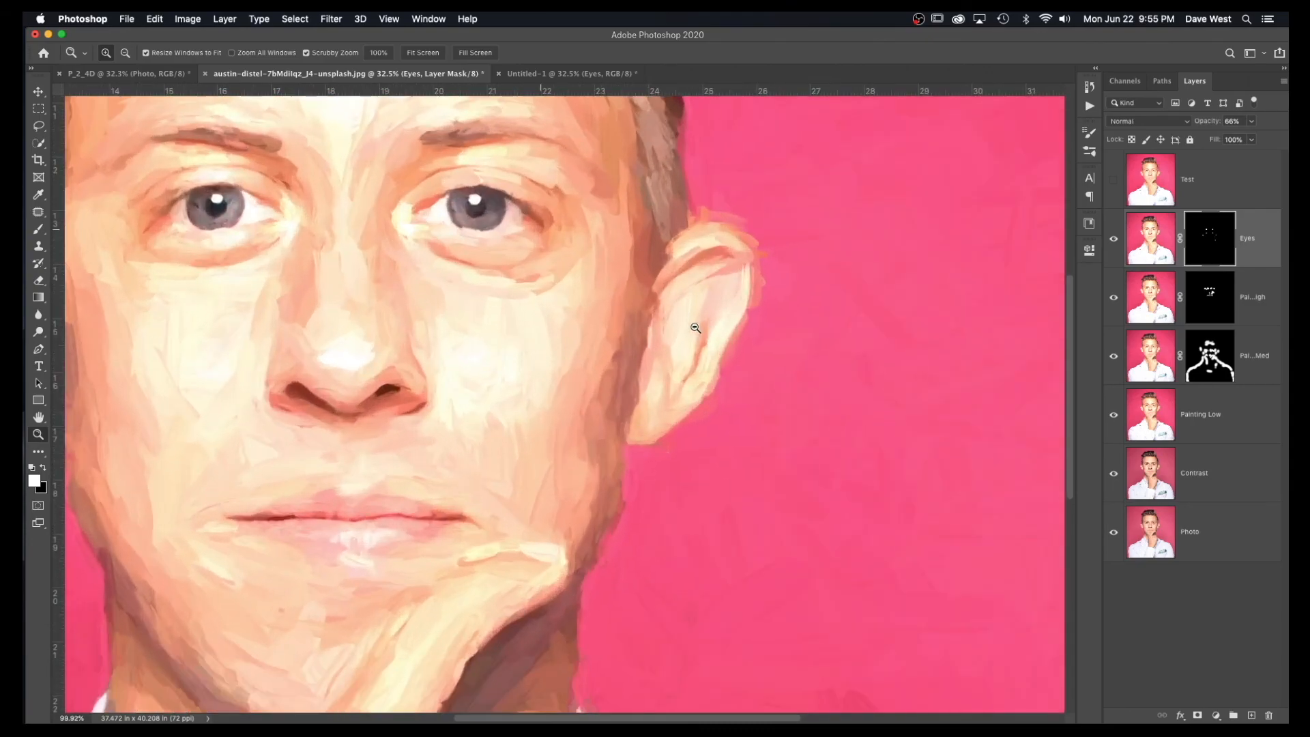
mouse_move(225, 266)
left_mouse_down()
mouse_move(301, 285)
mouse_move(243, 278)
left_mouse_up()
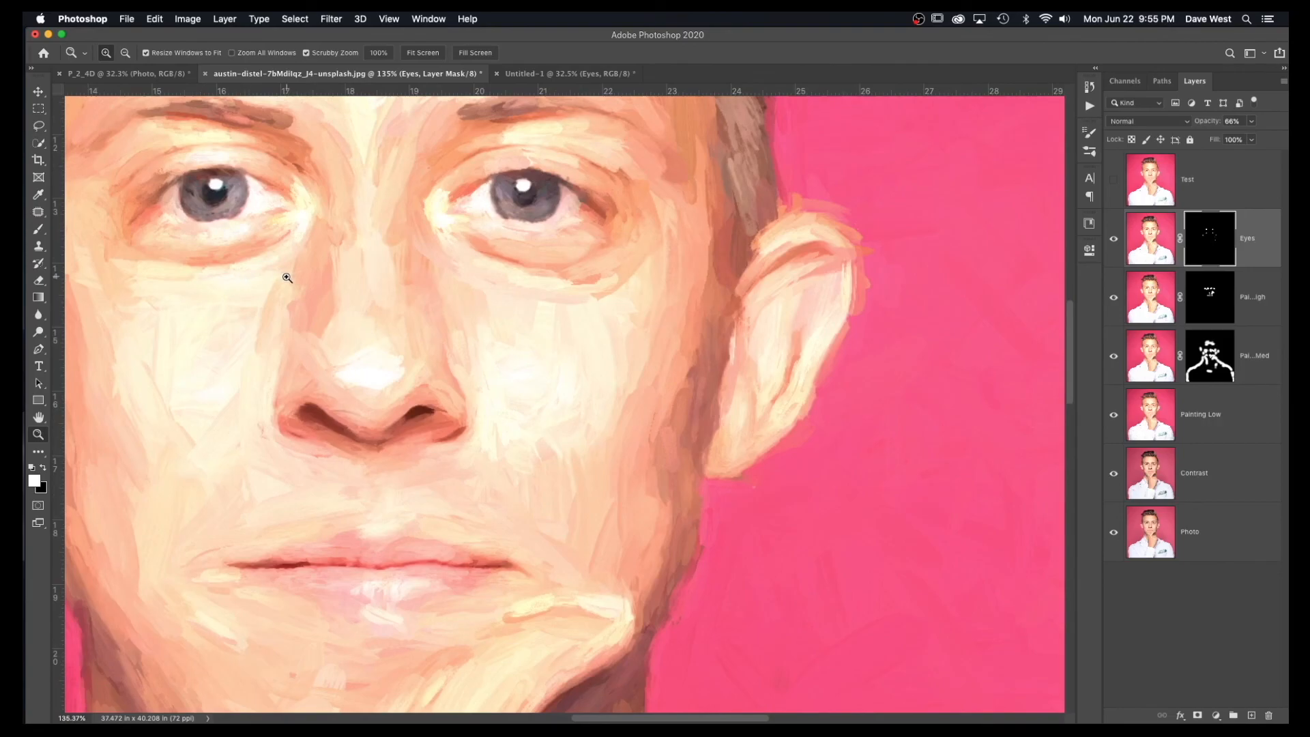
left_click_drag(304, 284, 449, 310)
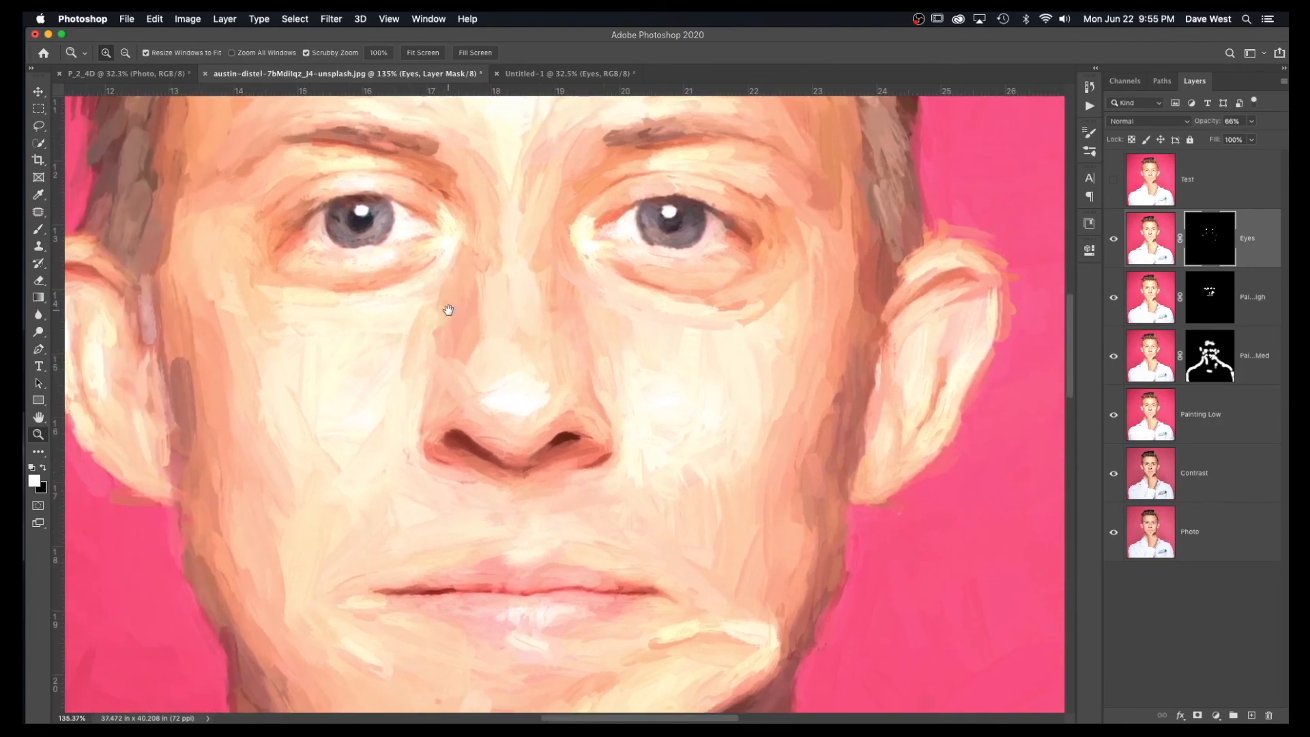
key("super+0")
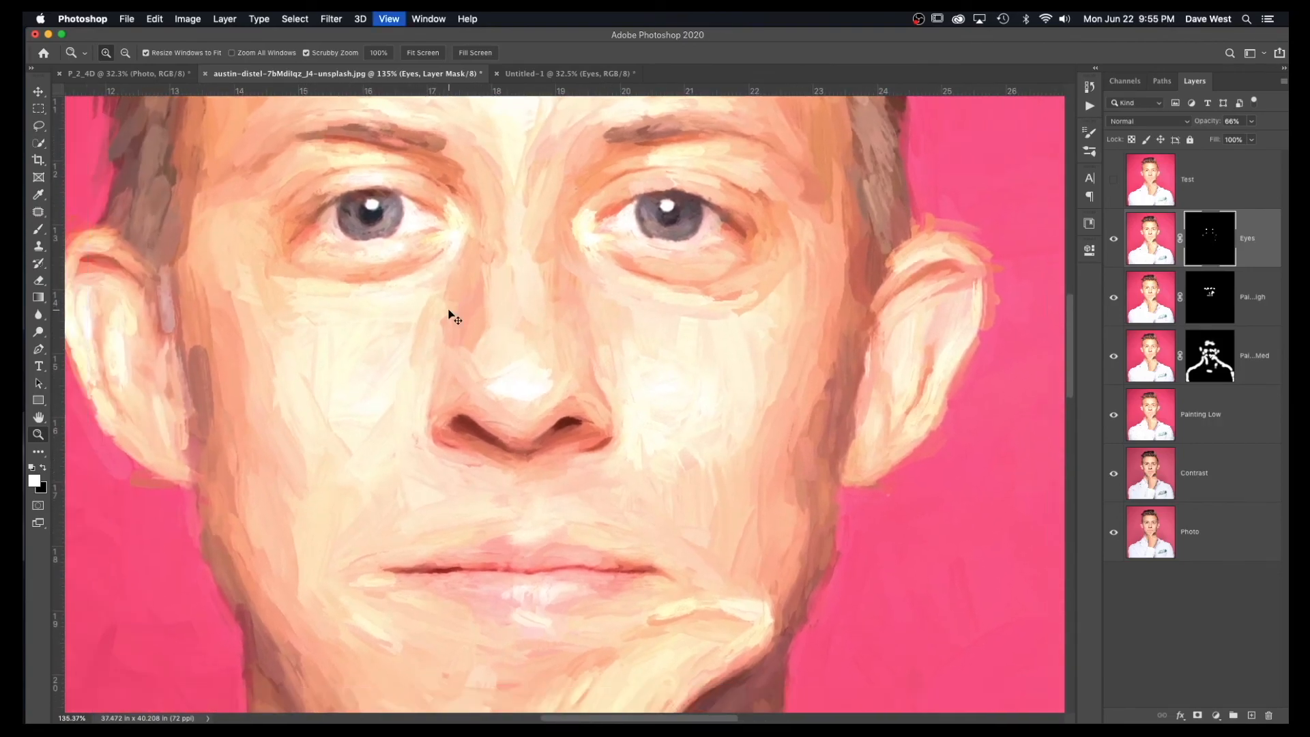